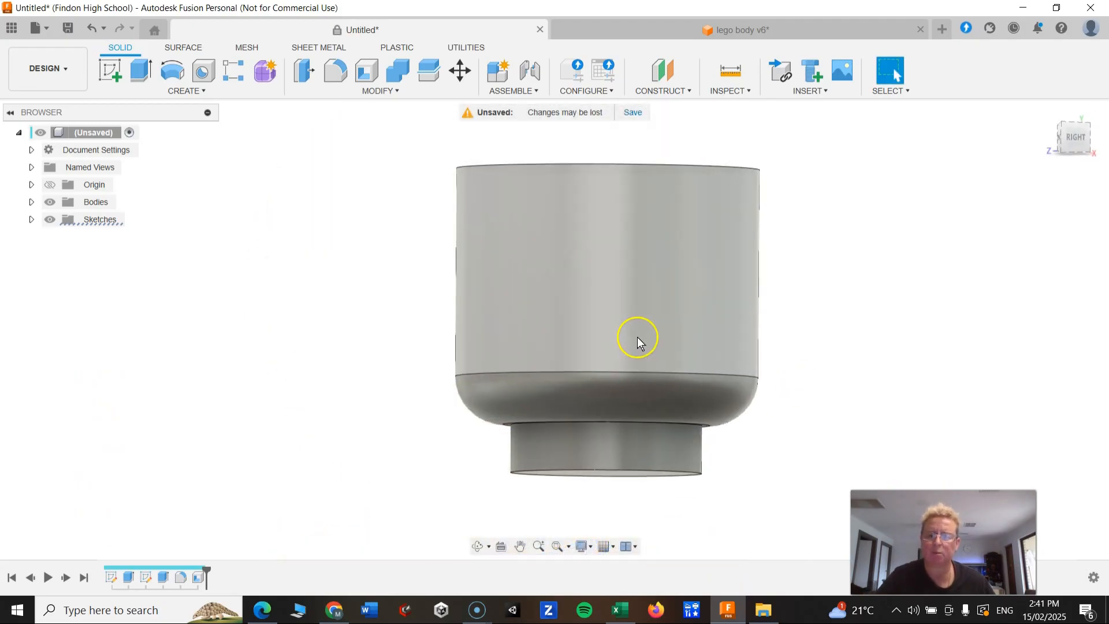
- Examine the grey cup body from the side at close and distant zoom levels
scroll(609, 207, up, 5)
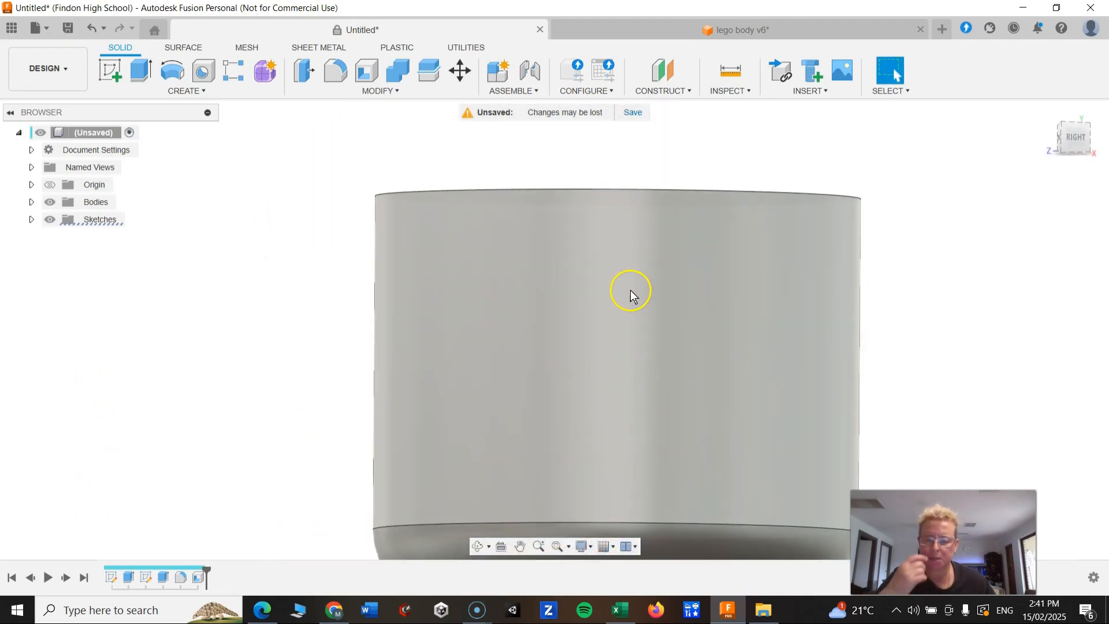
scroll(630, 303, up, 2)
scroll(630, 349, down, 6)
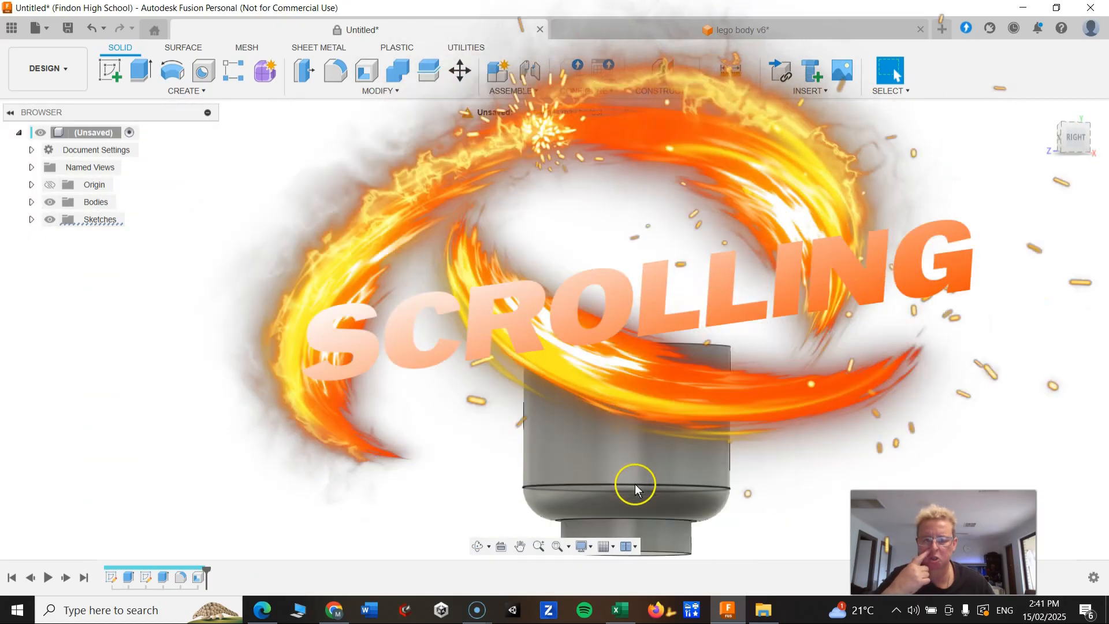
scroll(647, 502, up, 2)
scroll(636, 485, down, 5)
scroll(520, 257, down, 5)
scroll(550, 343, up, 2)
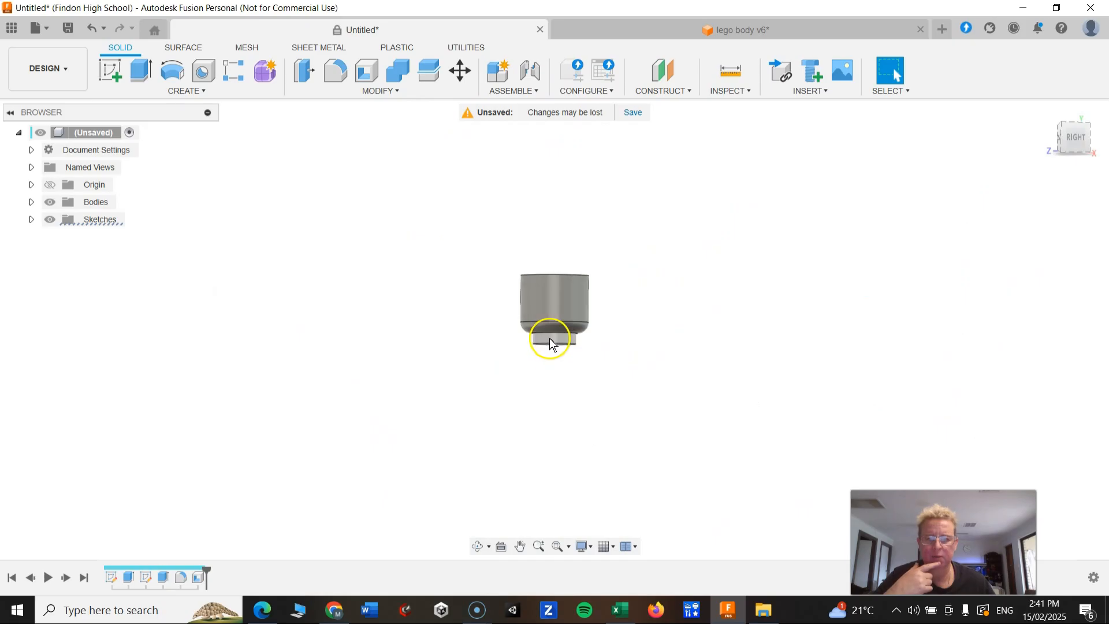
scroll(554, 312, up, 4)
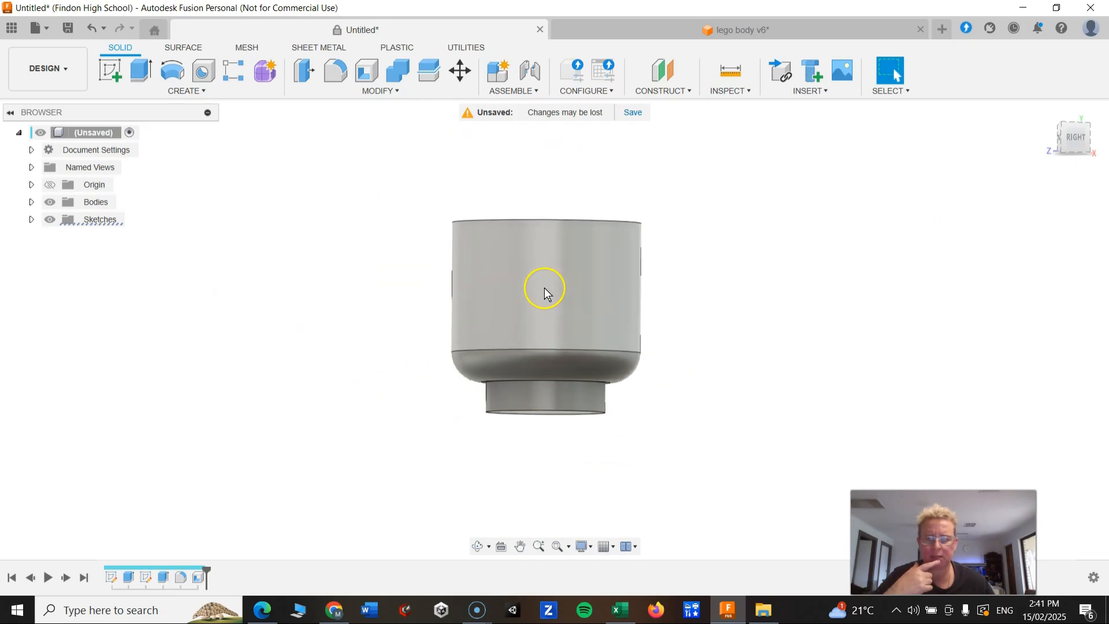
scroll(512, 303, up, 4)
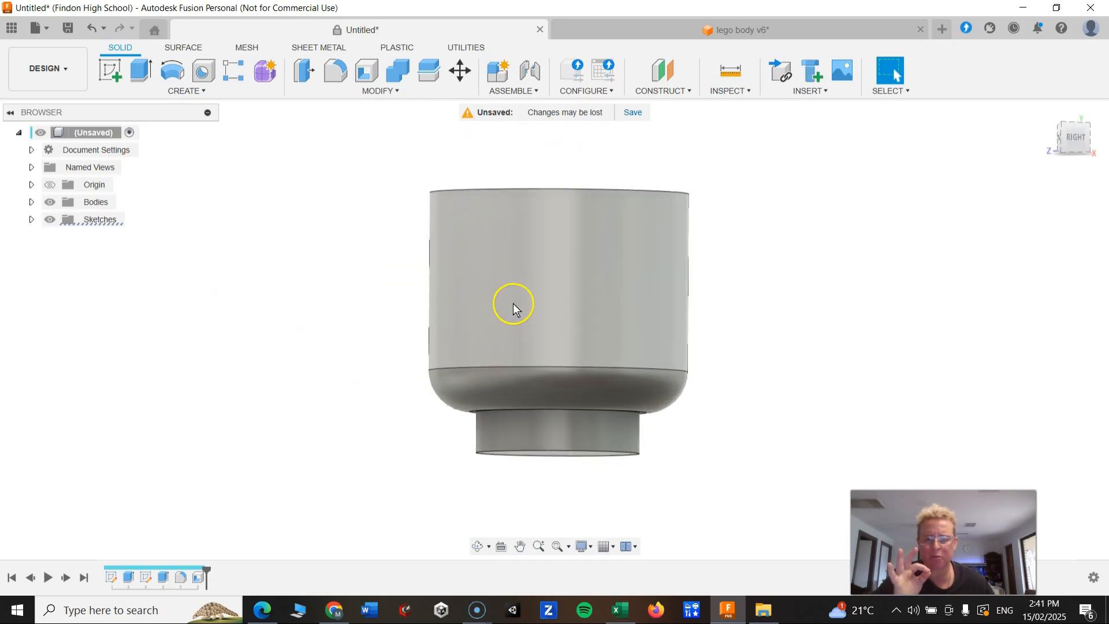
scroll(514, 313, down, 6)
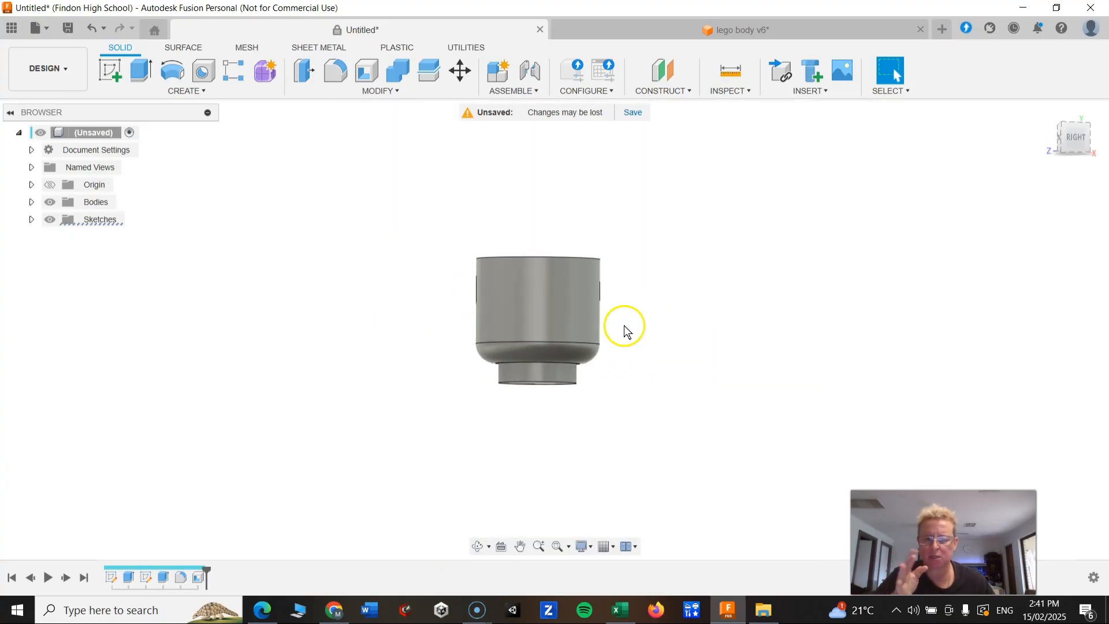
scroll(772, 273, up, 5)
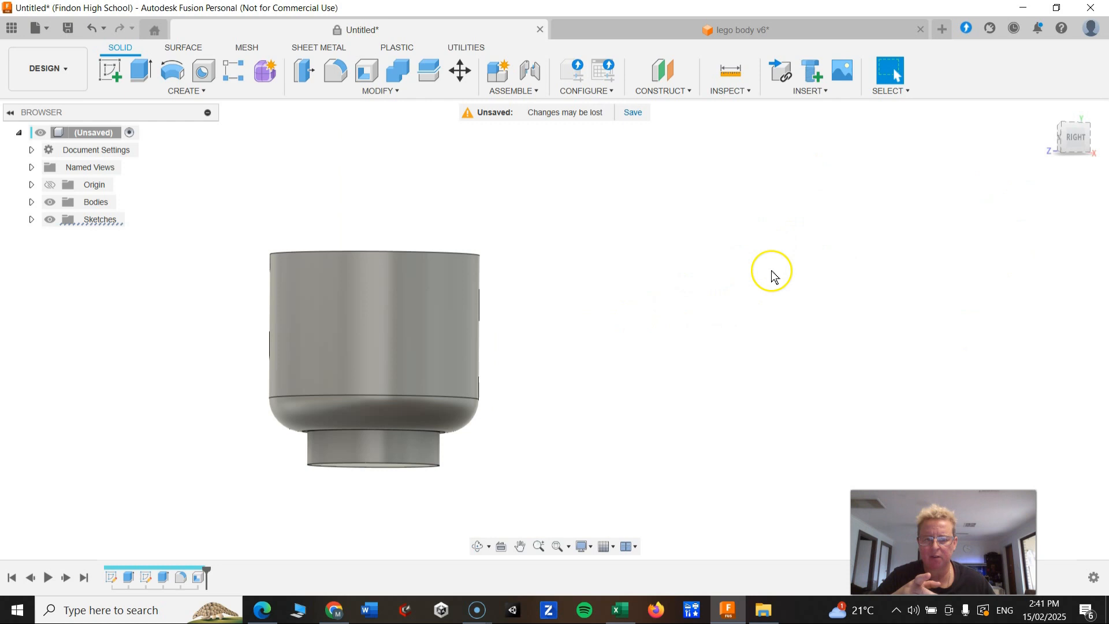
scroll(771, 271, up, 3)
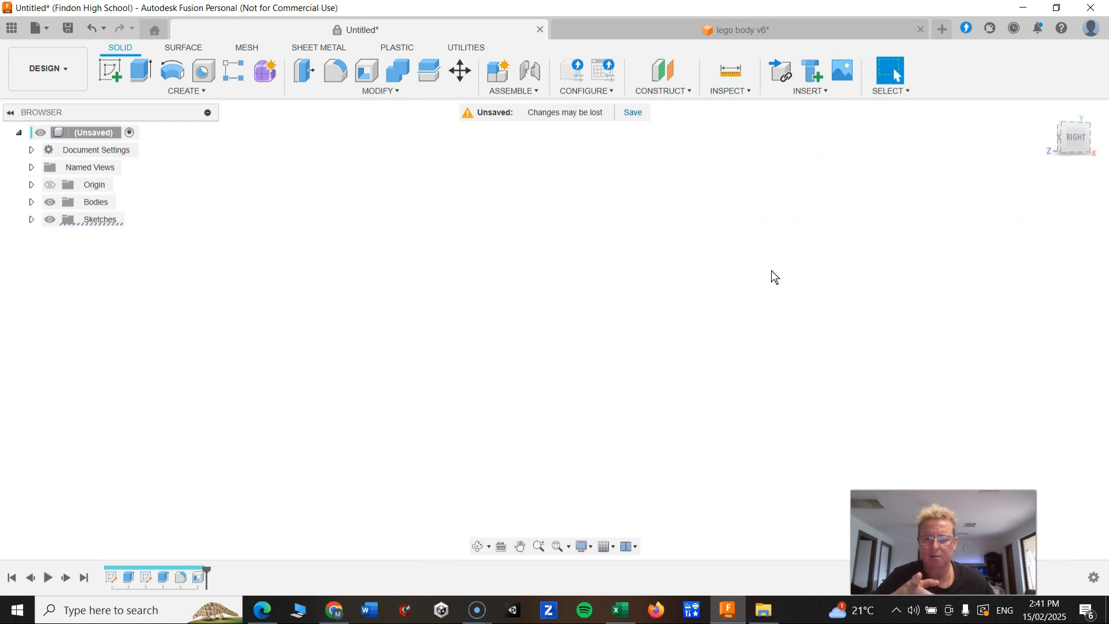
scroll(771, 271, down, 6)
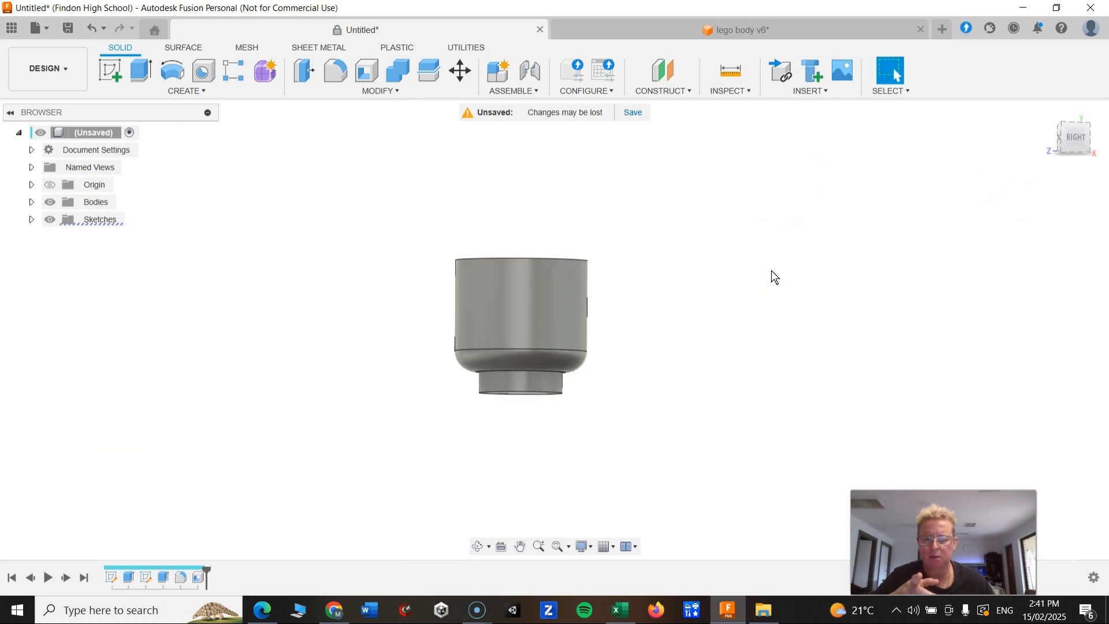
scroll(350, 251, down, 10)
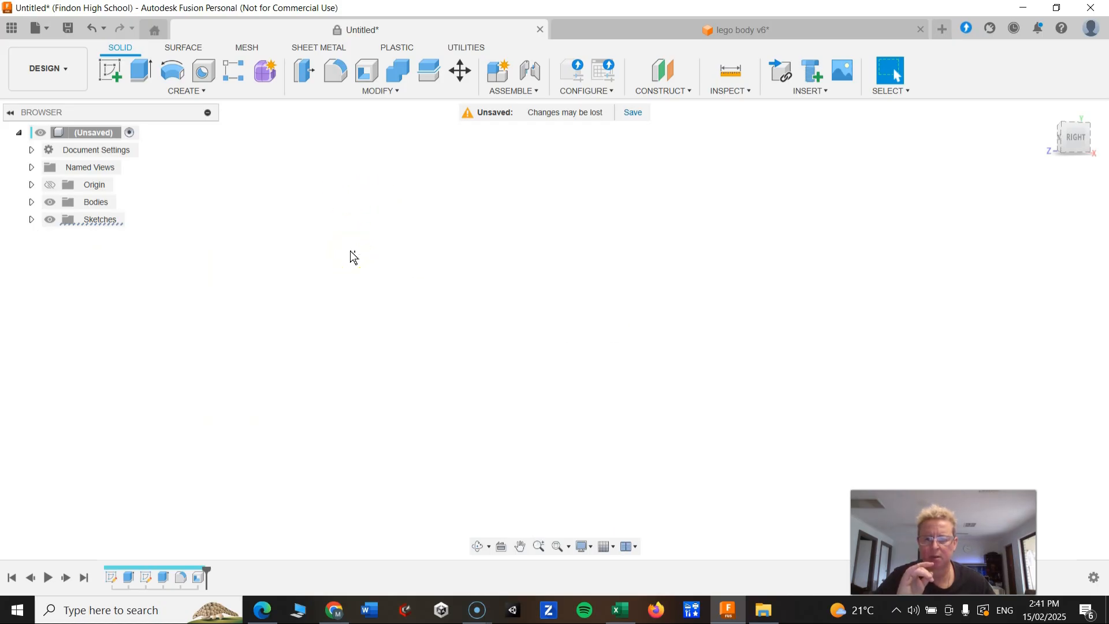
click(762, 321)
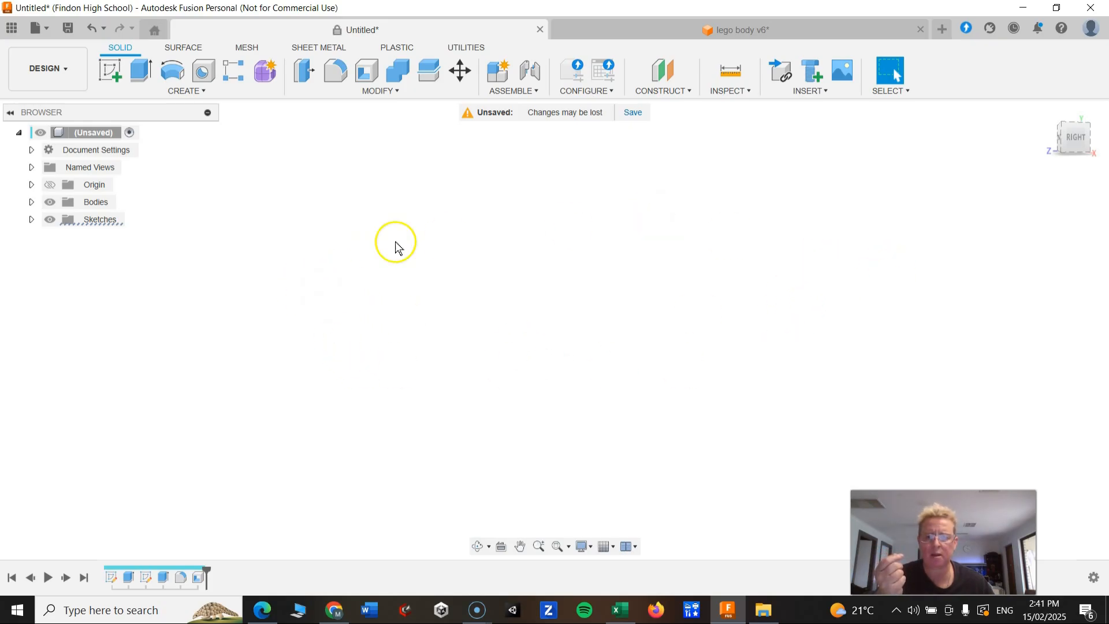
shift+middle_drag(773, 329, 778, 338)
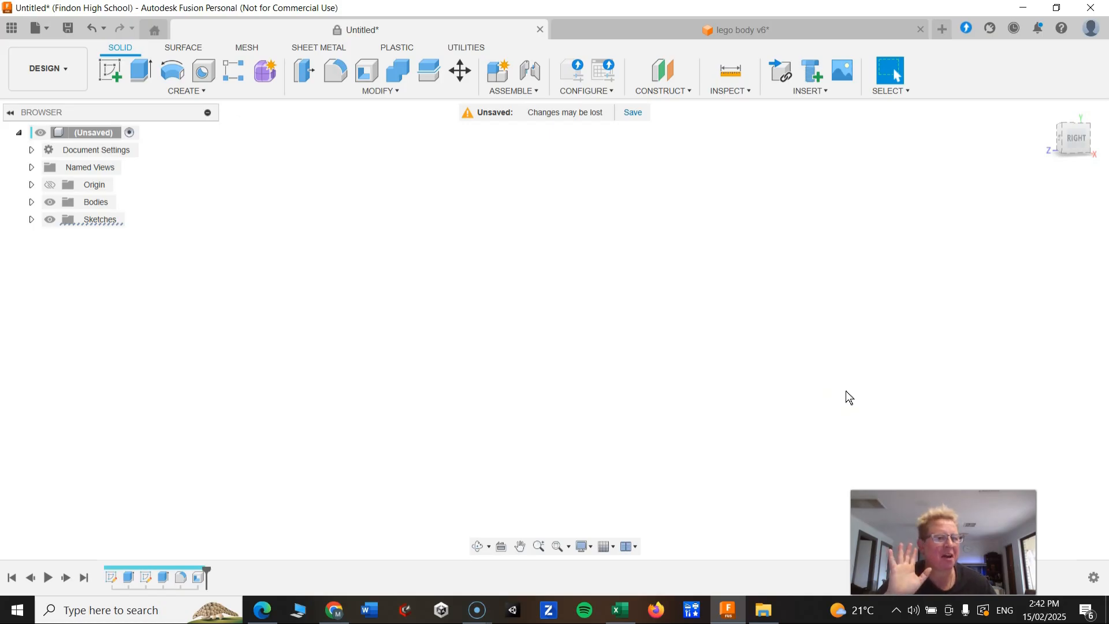
- Fit the whole cup body back into the view with some space around it
click(556, 547)
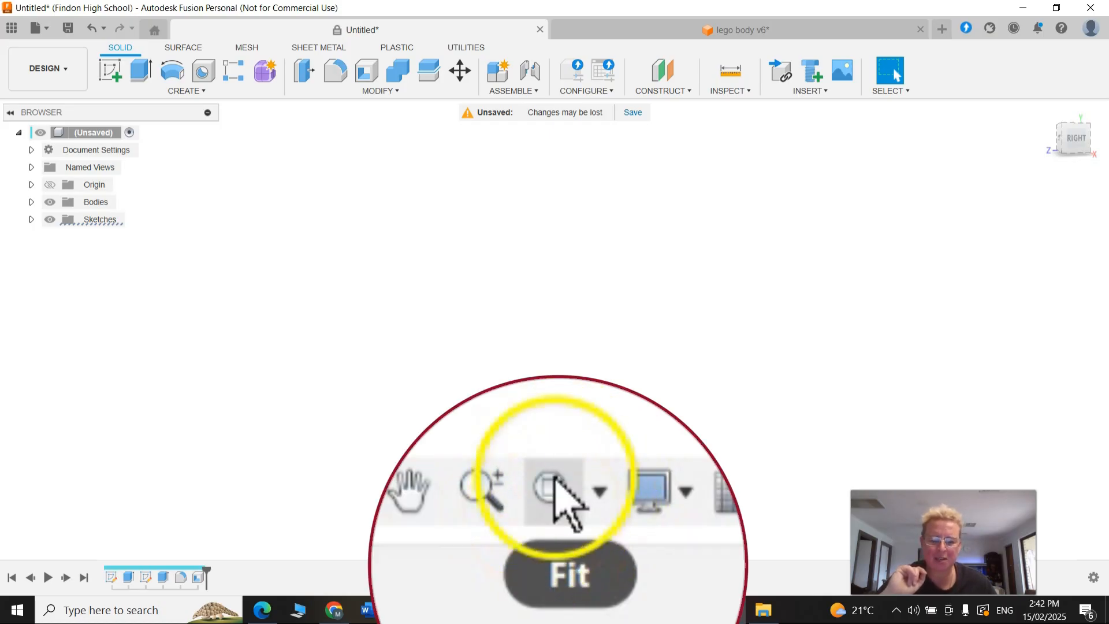
click(559, 493)
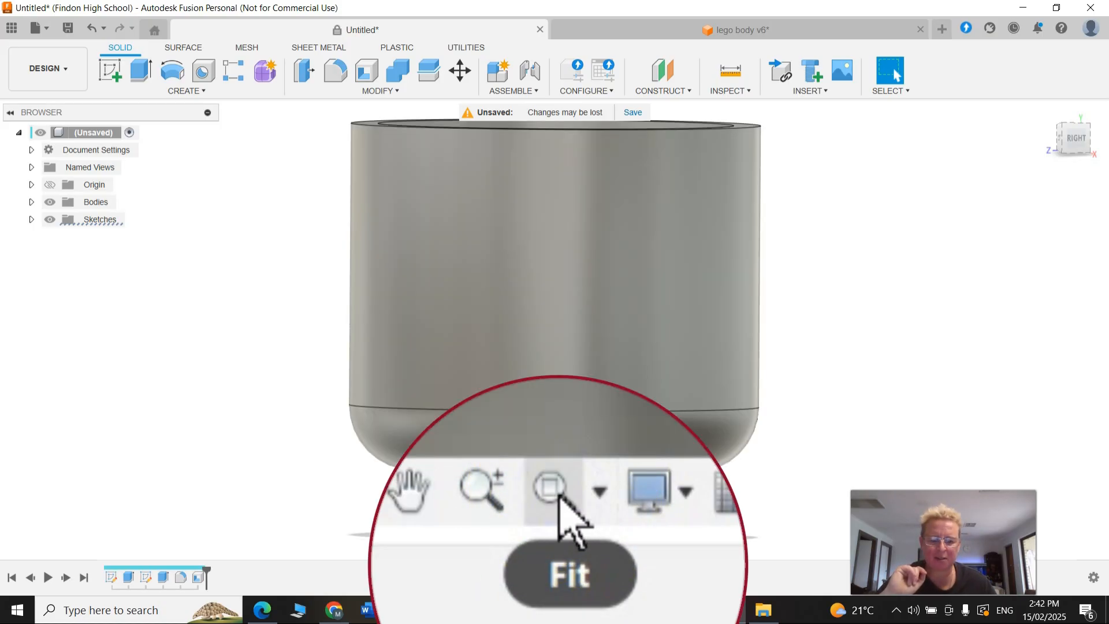
scroll(673, 454, down, 3)
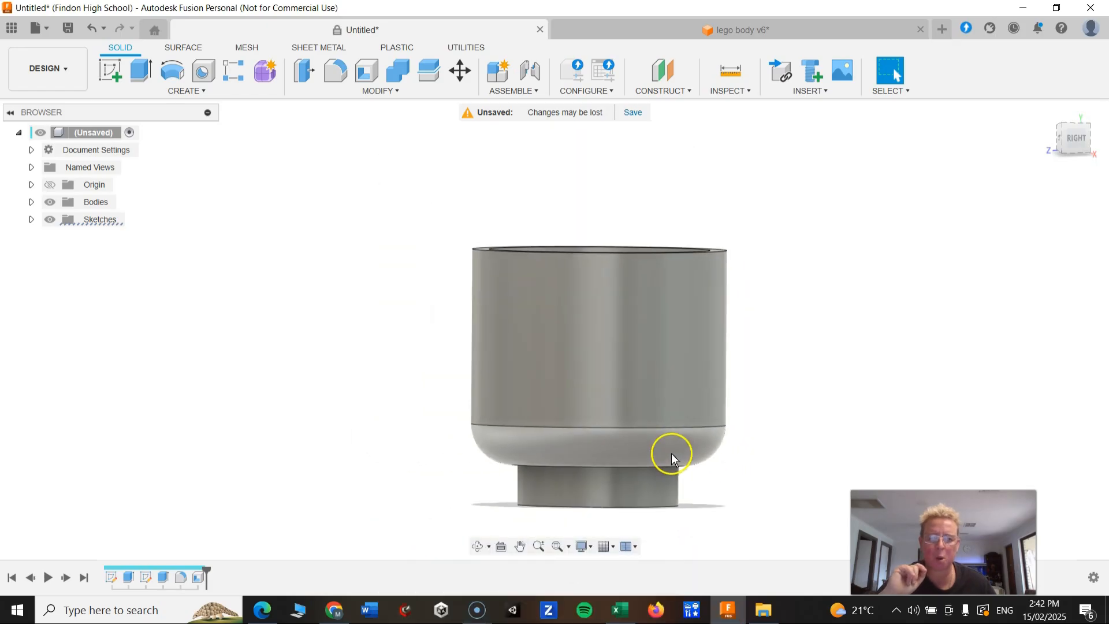
scroll(695, 447, down, 2)
- Examine the cup body at several zoom levels and orbit it round to its back side
click(855, 366)
middle_drag(627, 398, 474, 393)
scroll(606, 350, up, 2)
scroll(605, 351, down, 3)
scroll(635, 331, up, 1)
scroll(659, 304, down, 2)
scroll(664, 352, up, 3)
scroll(404, 302, down, 3)
scroll(454, 359, up, 2)
shift+middle_drag(454, 359, 432, 293)
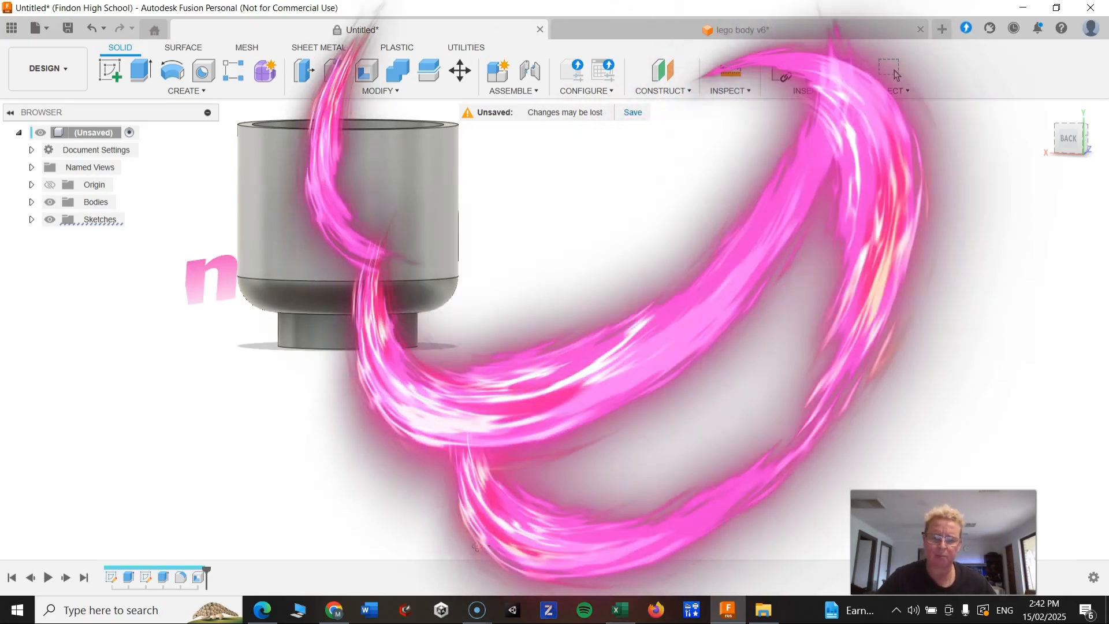
- Centre the cup body in the view and tilt it to look into its open rim
ctrl+middle_drag(332, 204, 570, 280)
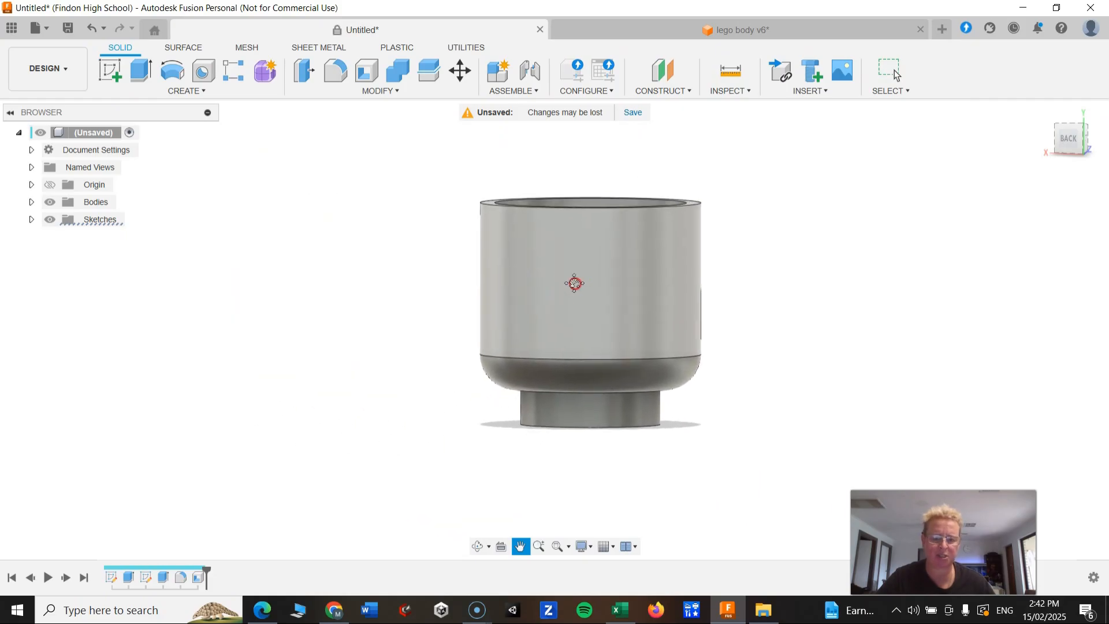
key(Escape)
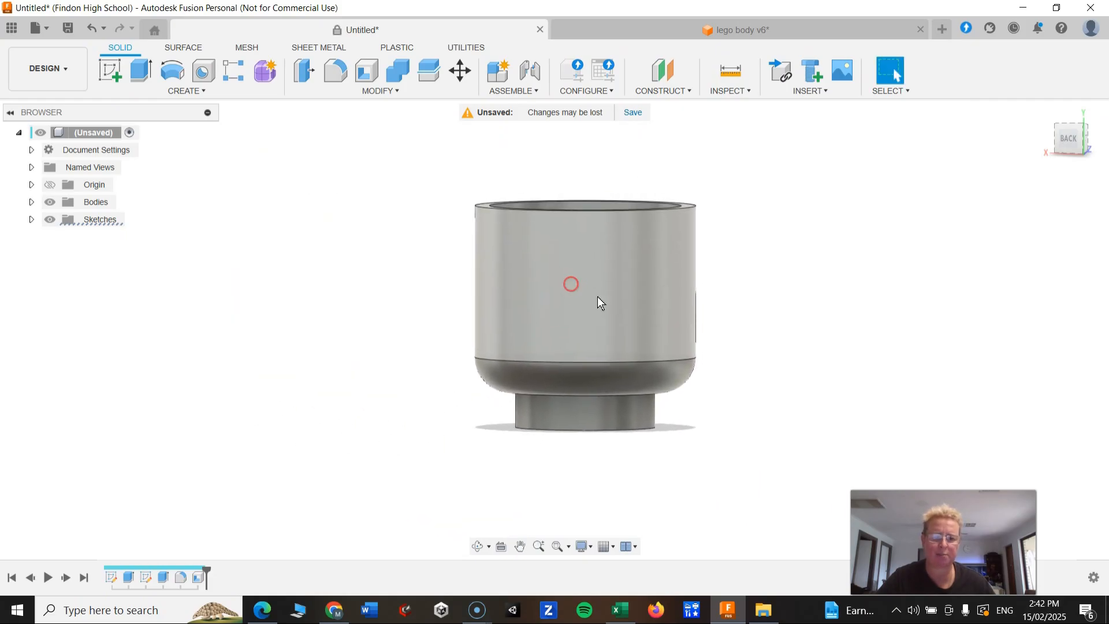
click(520, 546)
drag(582, 347, 578, 269)
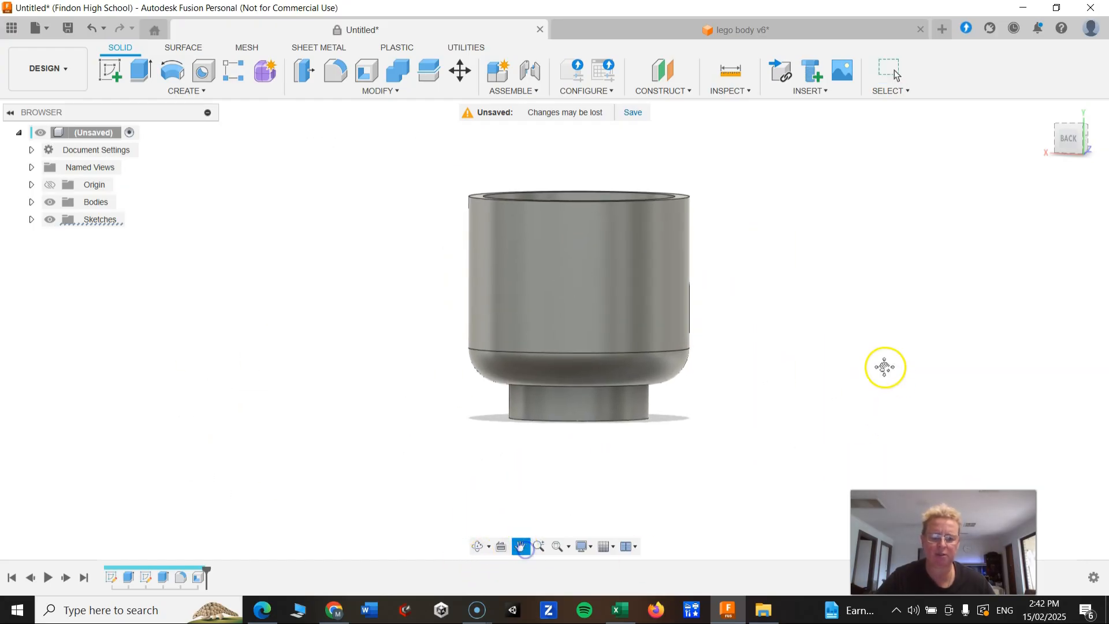
key(Escape)
shift+middle_drag(622, 271, 400, 311)
shift+middle_drag(649, 238, 629, 161)
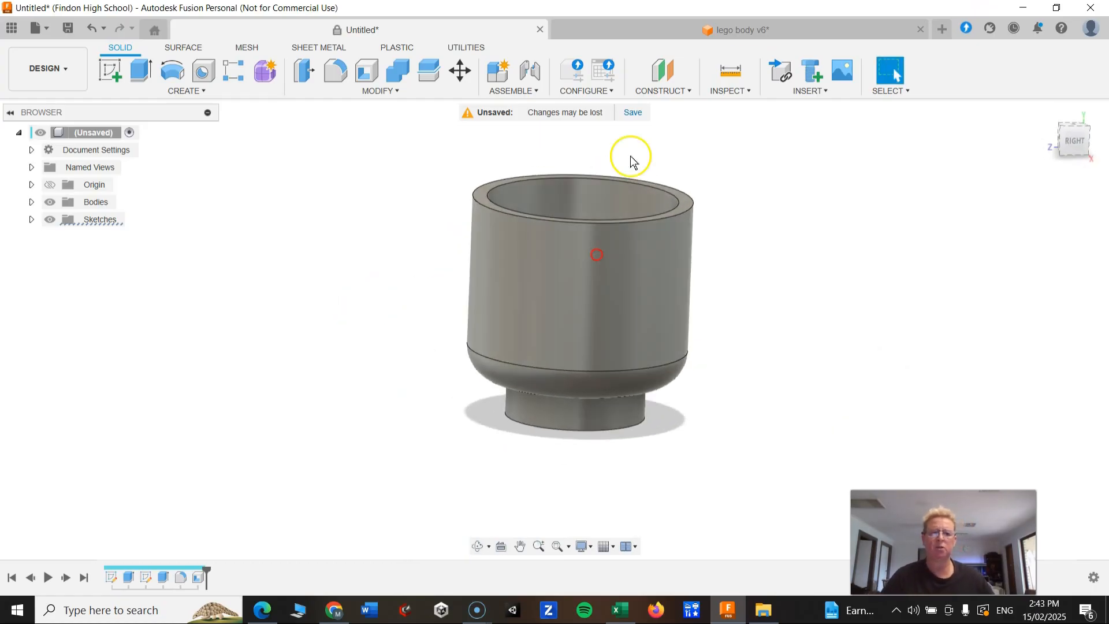
- Switch to the lego body v6 design and examine the hooked slot cut into the rim and its sketch
click(753, 30)
shift+middle_drag(599, 265, 604, 283)
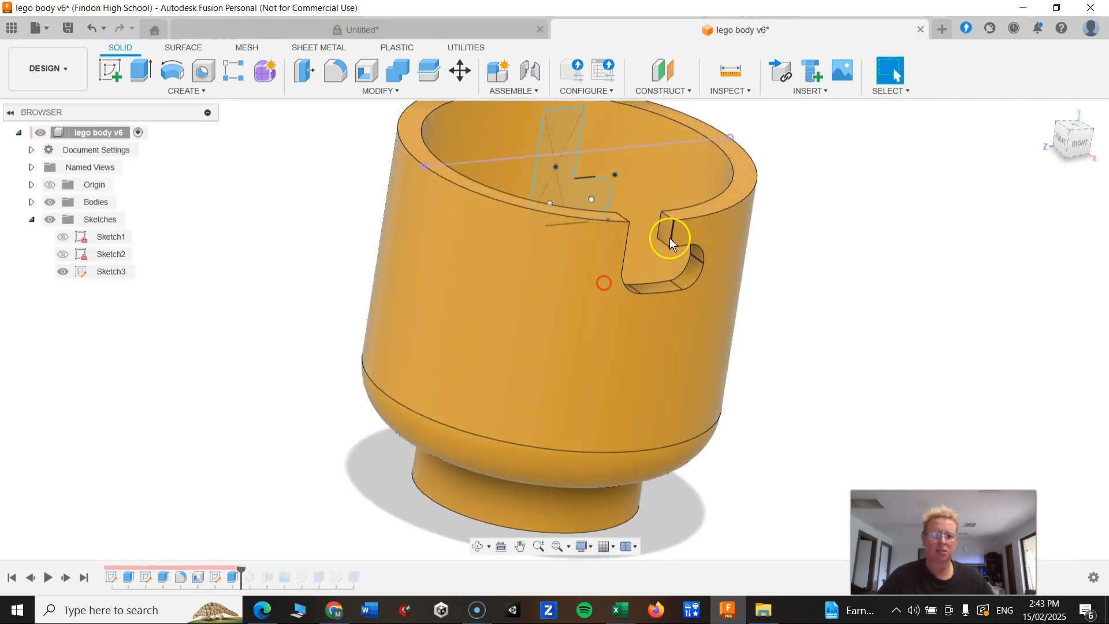
shift+middle_drag(667, 230, 661, 292)
click(543, 199)
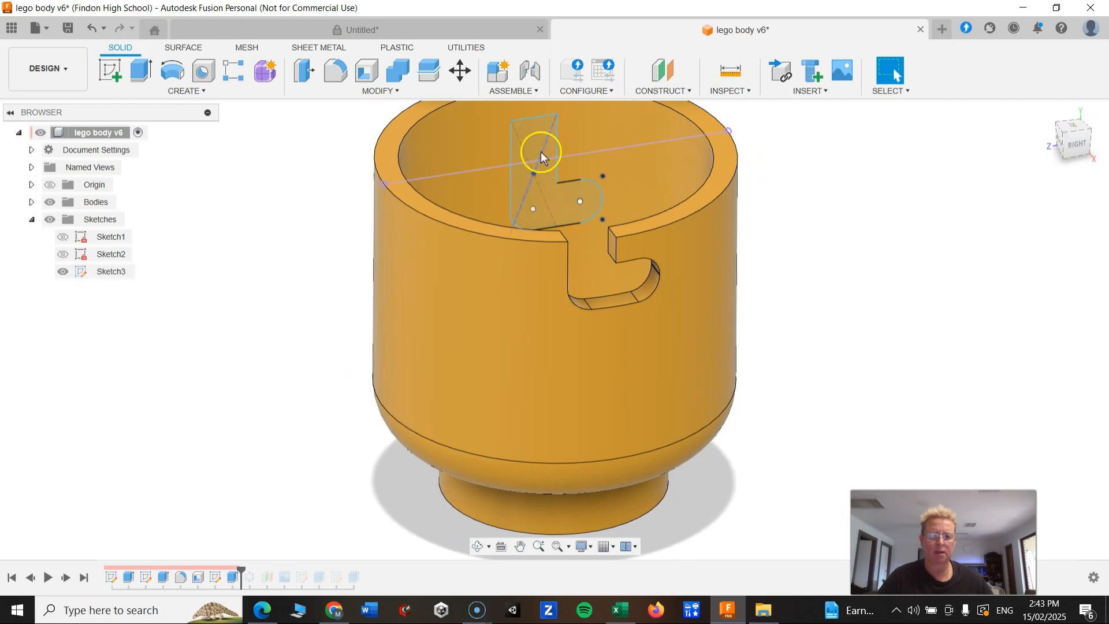
shift+middle_drag(540, 198, 623, 288)
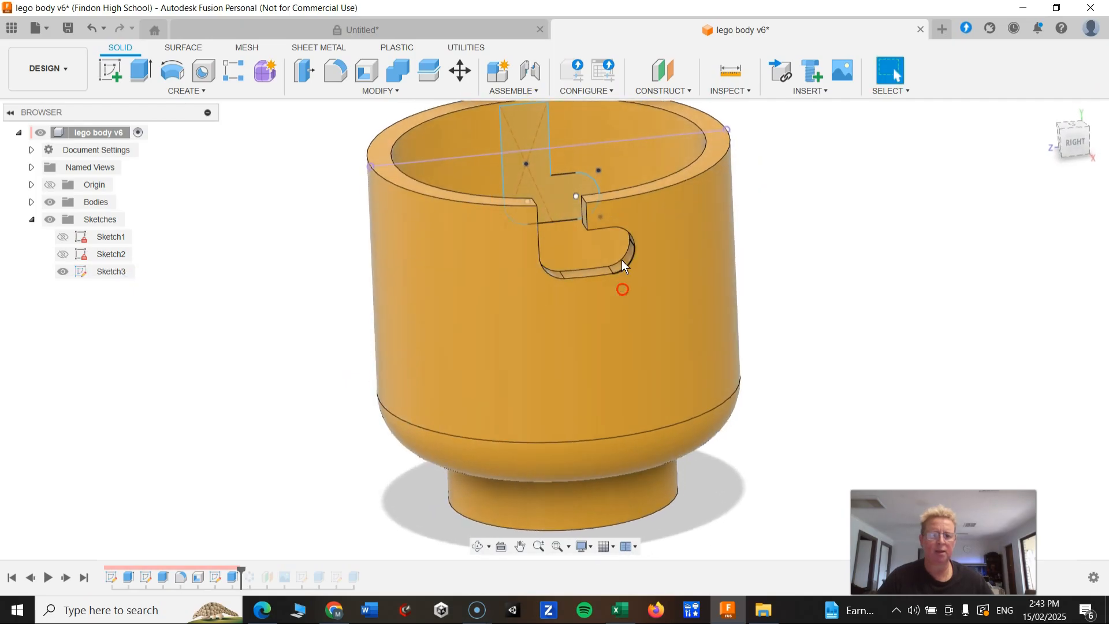
shift+middle_drag(554, 295, 583, 280)
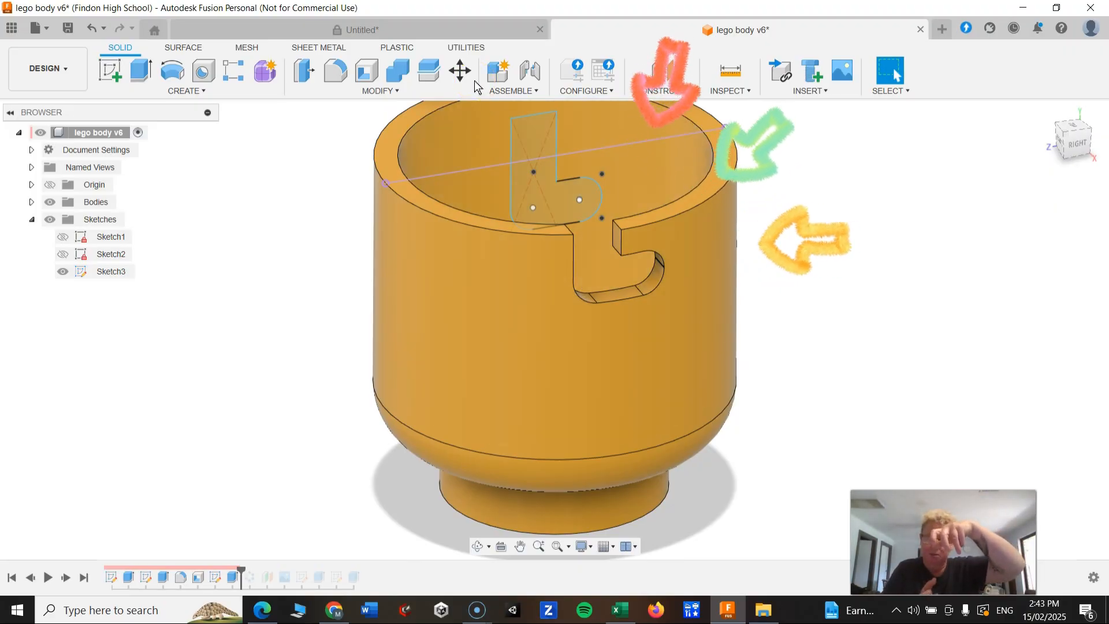
- Return to the untitled cup design and show it square-on from the Right view
click(299, 29)
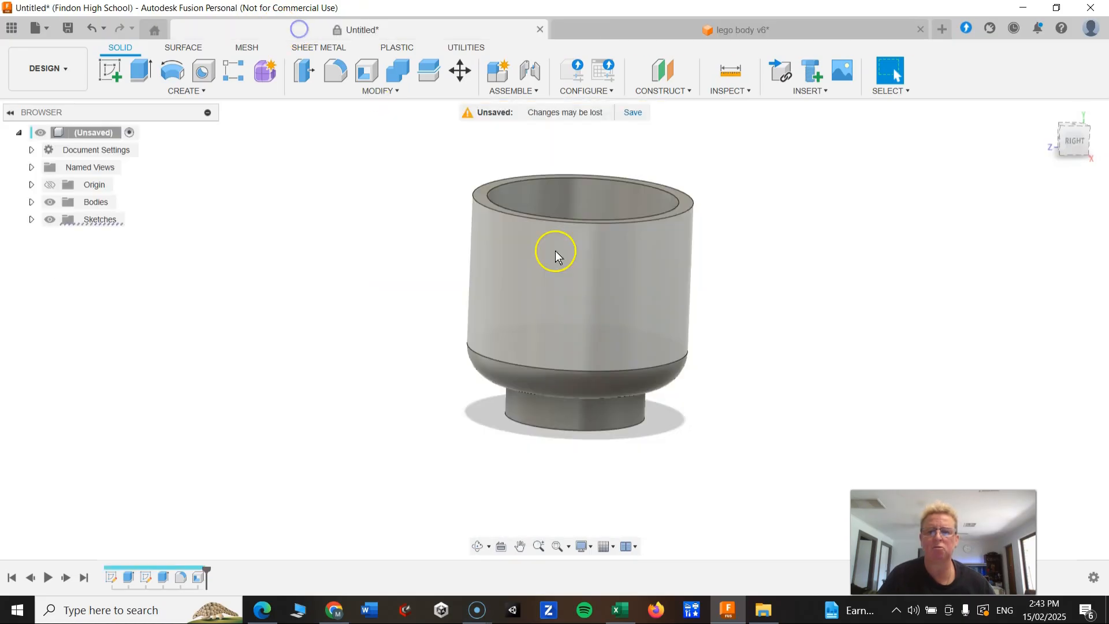
shift+middle_drag(681, 330, 437, 353)
shift+middle_drag(982, 312, 889, 316)
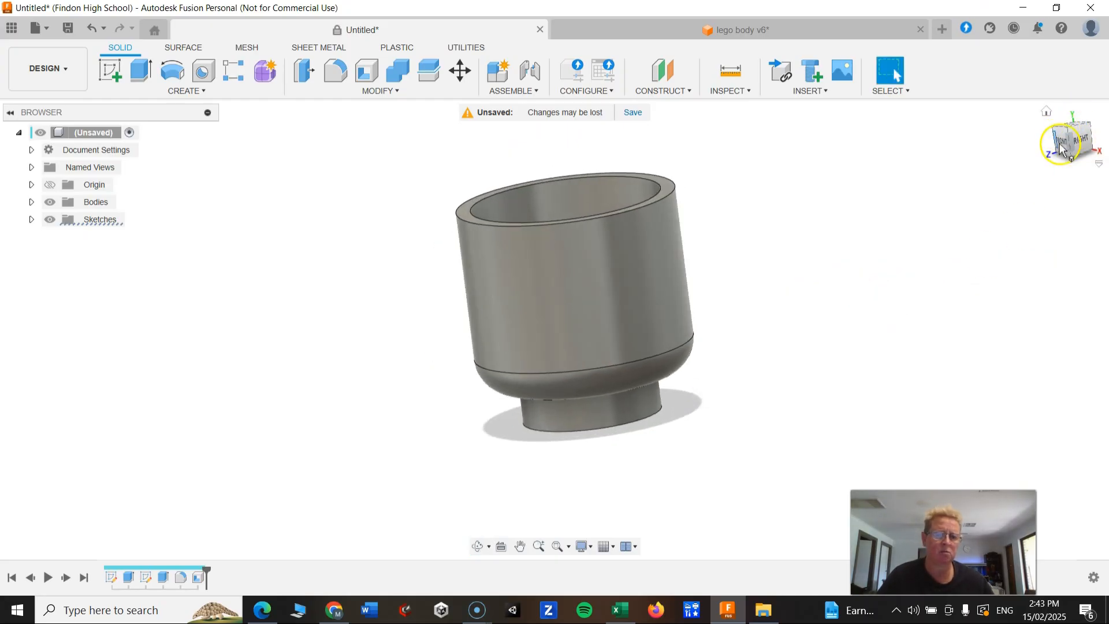
shift+middle_click(1080, 145)
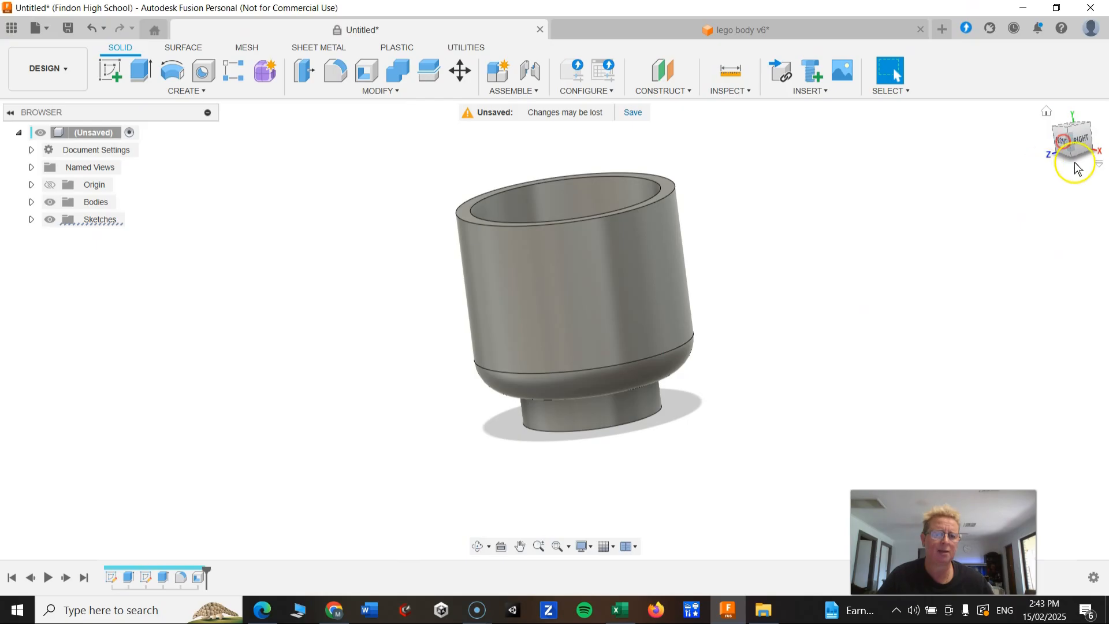
click(1089, 152)
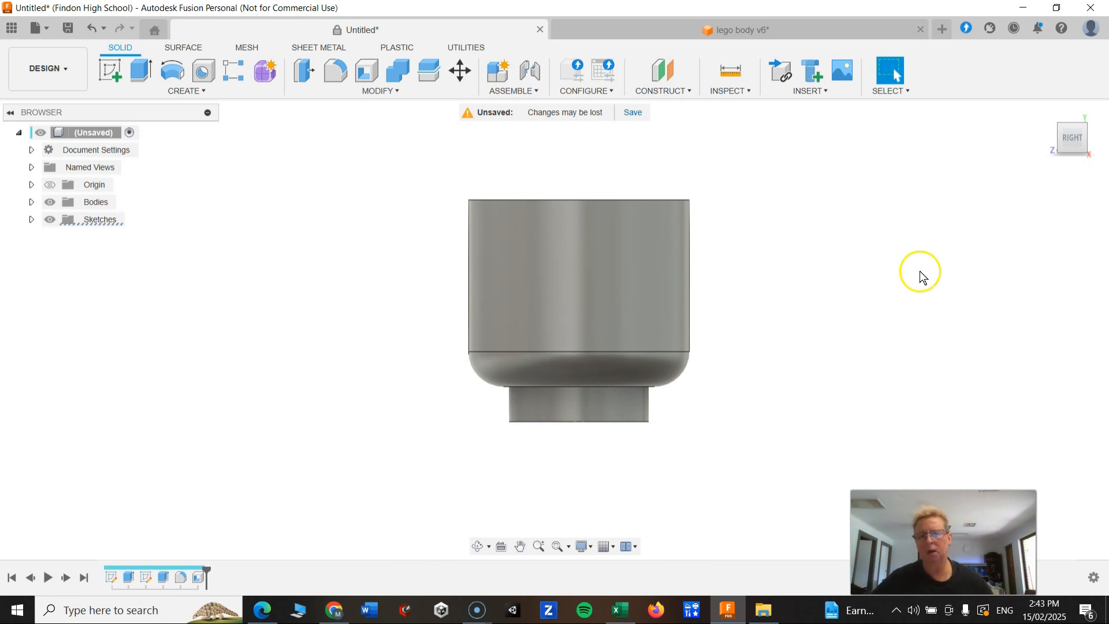
- Start a new sketch on the vertical origin plane that faces the Right view
click(107, 74)
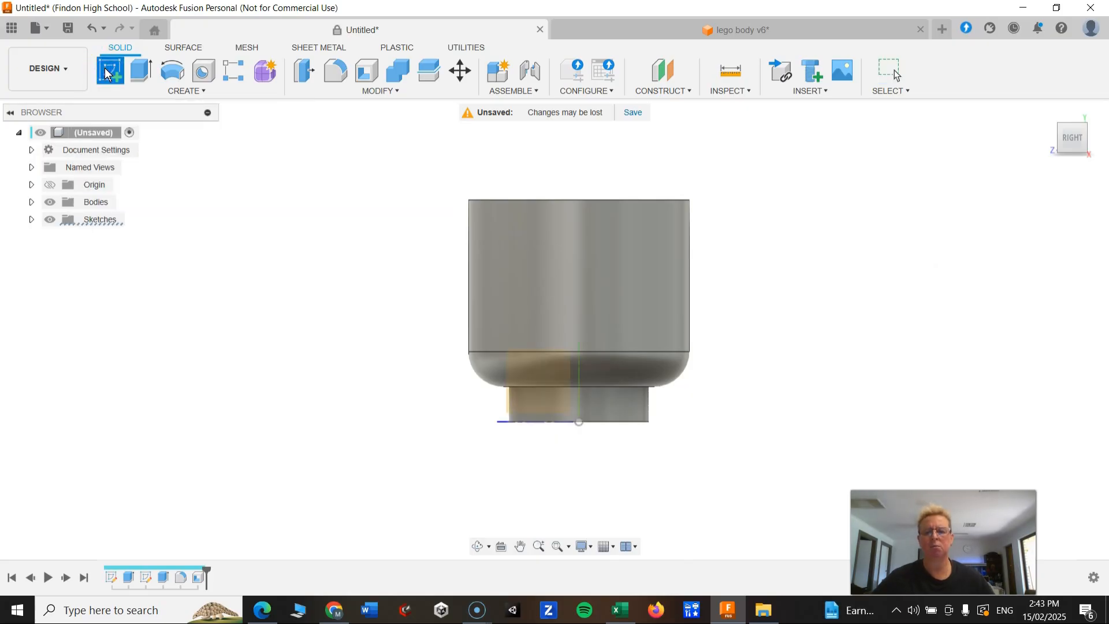
click(540, 399)
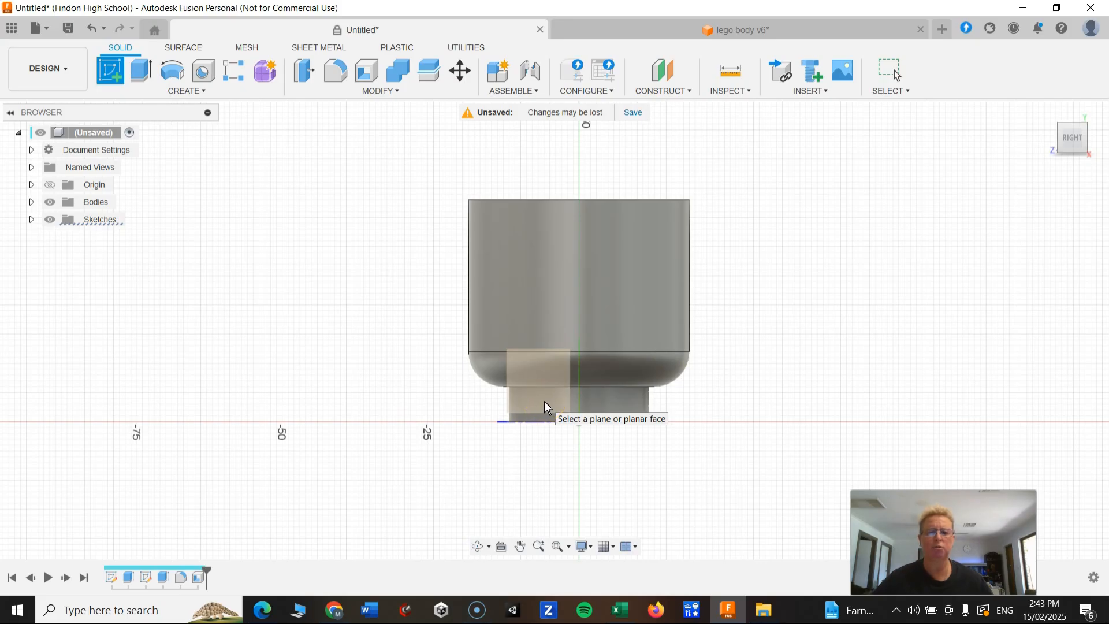
click(521, 379)
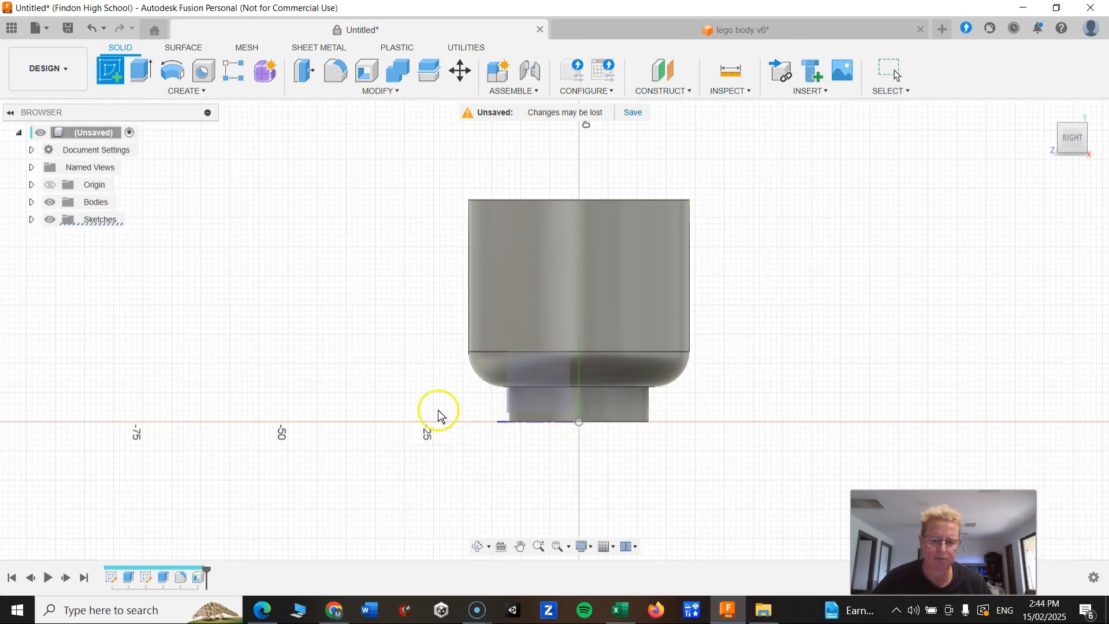
click(533, 398)
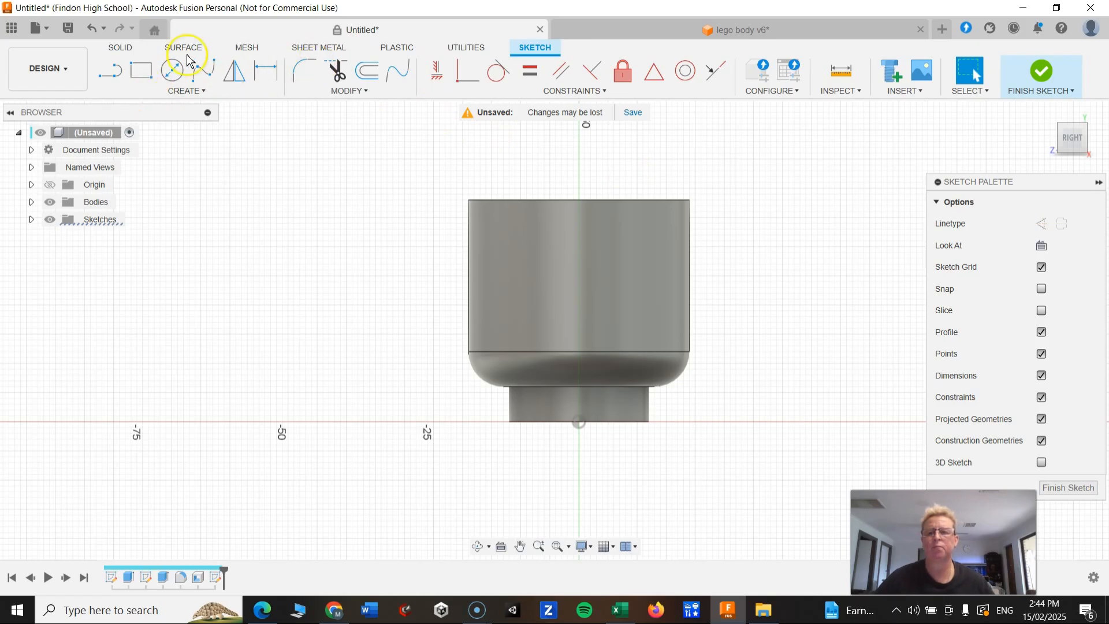
- Sketch a centre rectangle about 9.9 by 29.1 mm that straddles the cup's rim near the vertical axis
click(141, 74)
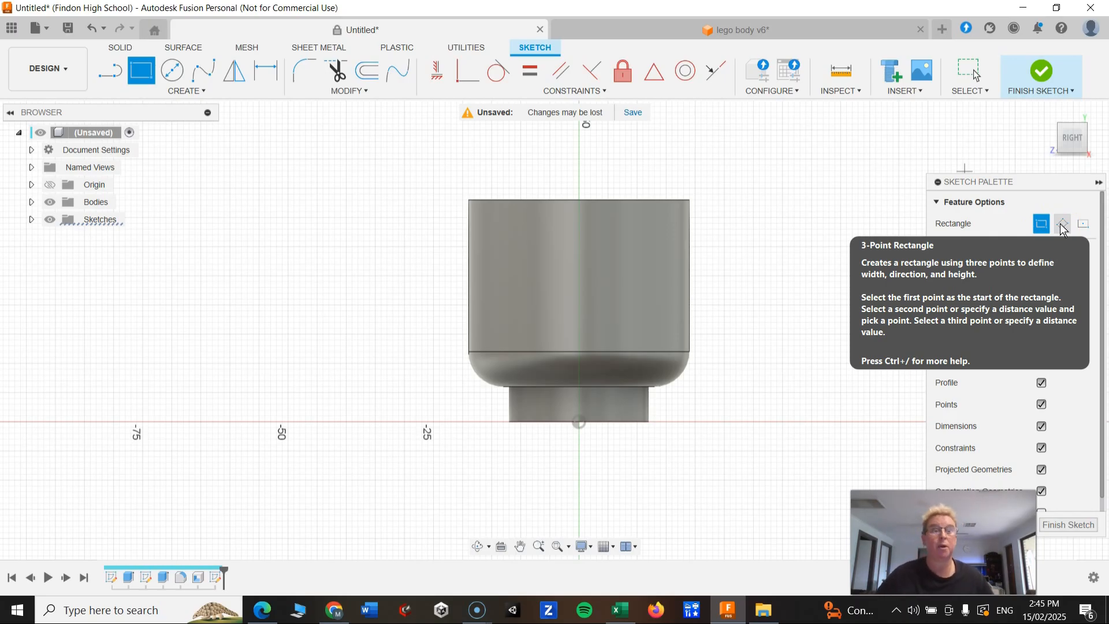
click(1082, 229)
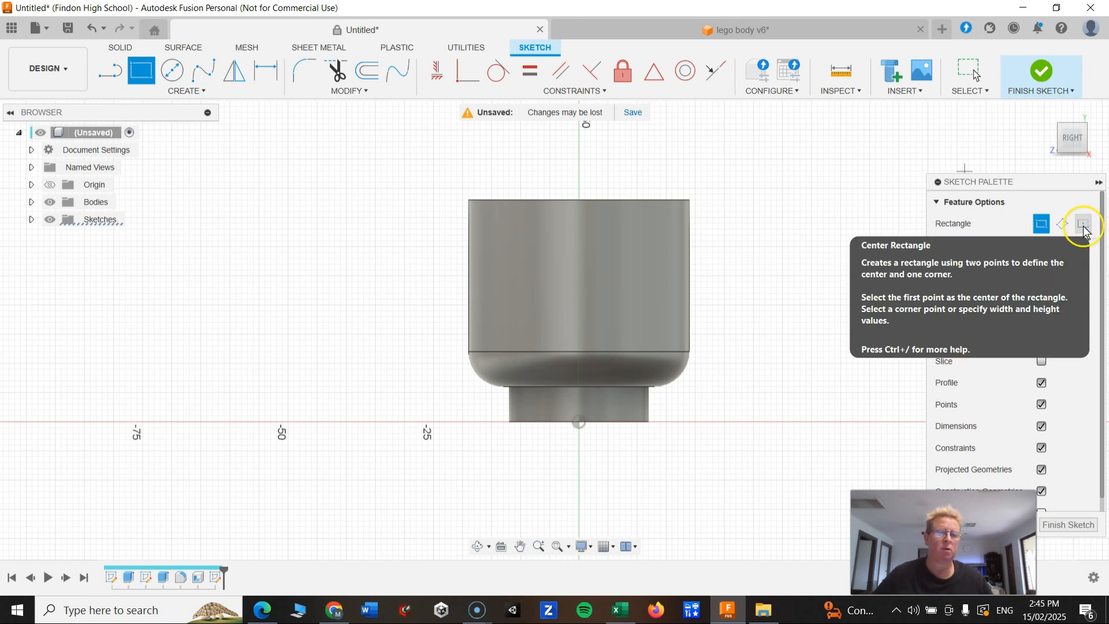
click(1084, 229)
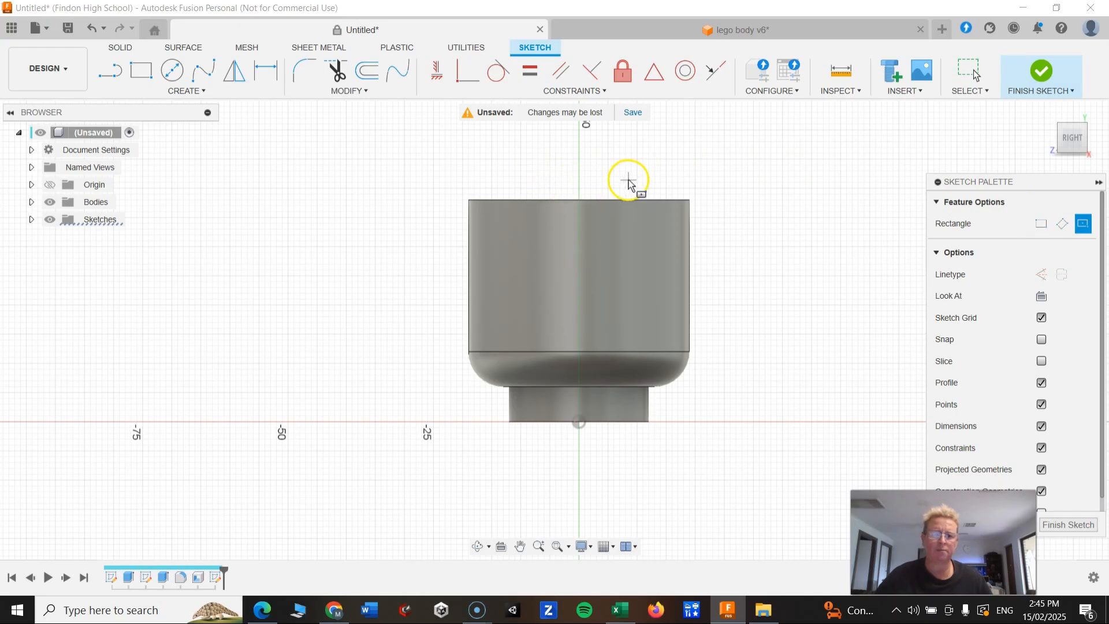
click(590, 183)
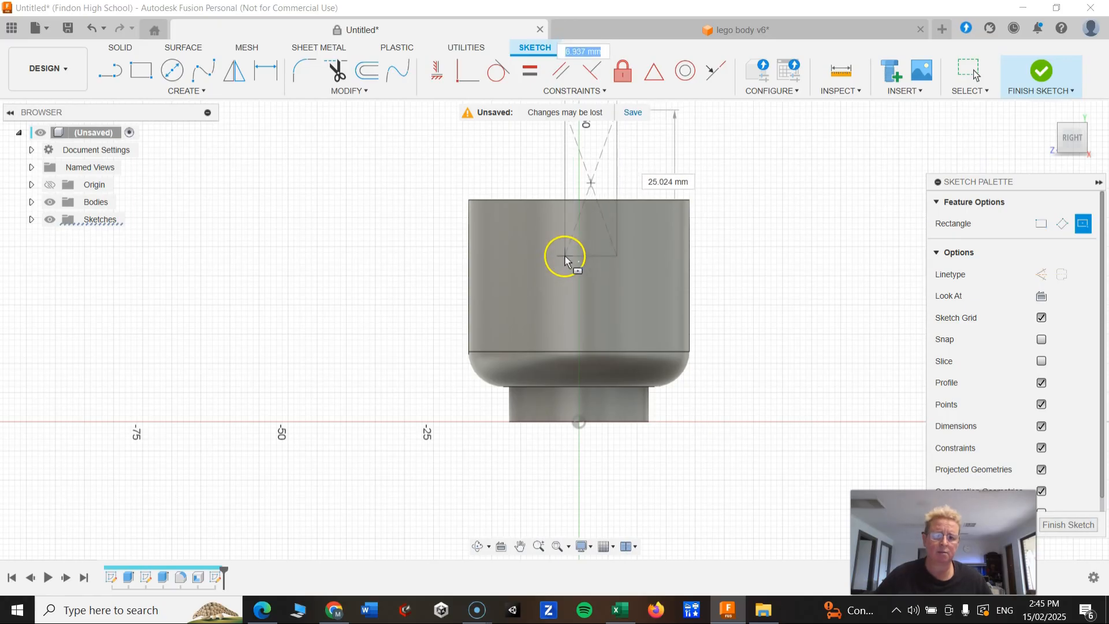
scroll(572, 248, up, 2)
scroll(572, 248, down, 2)
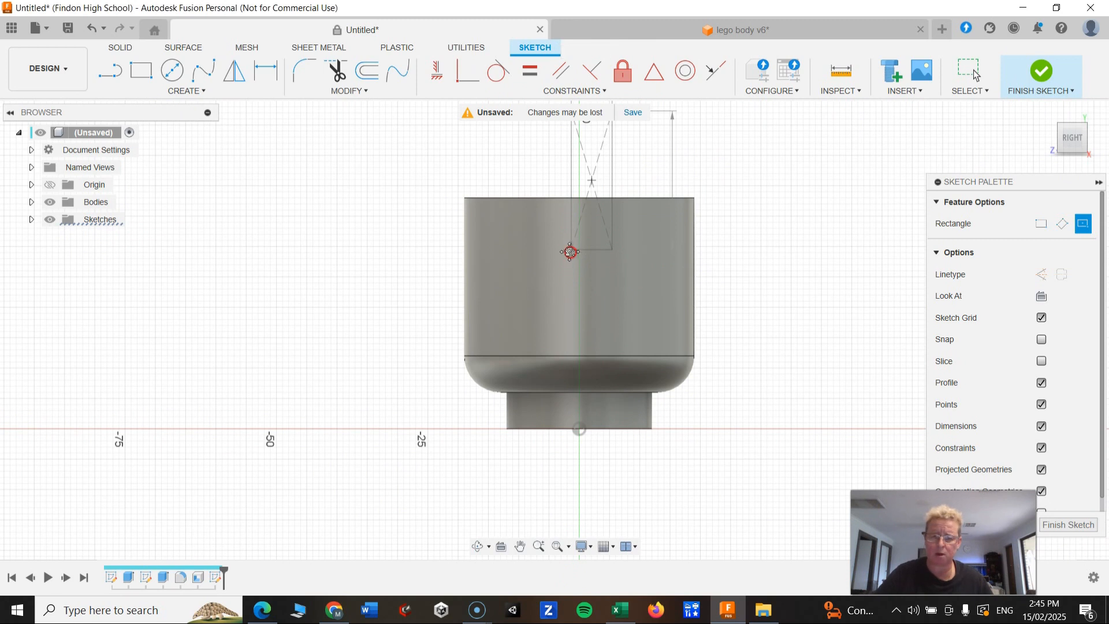
middle_drag(571, 249, 538, 322)
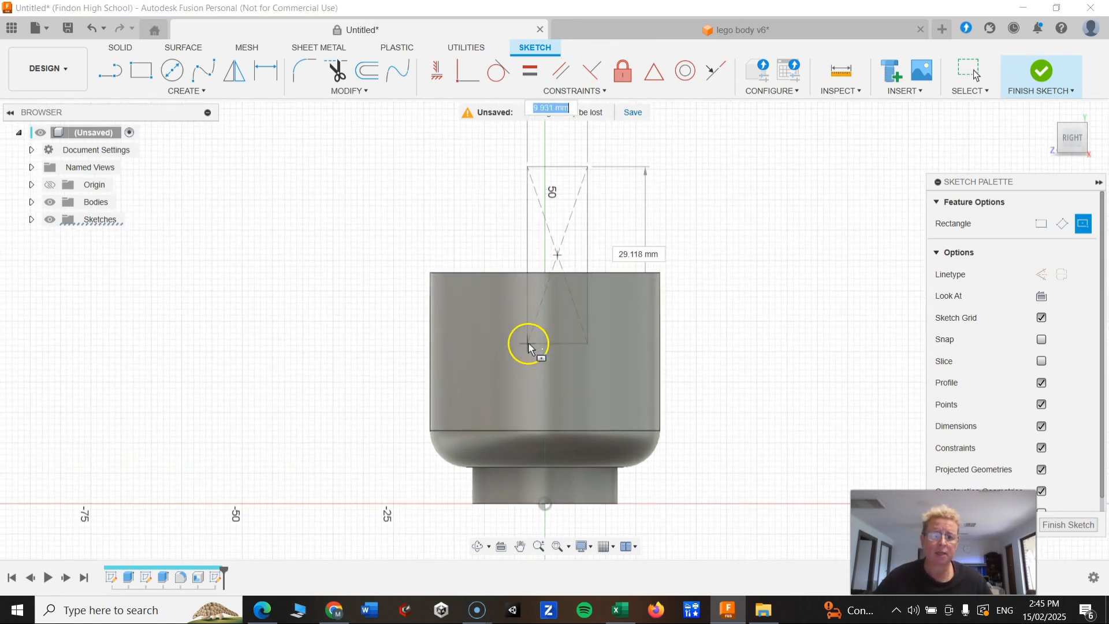
click(528, 342)
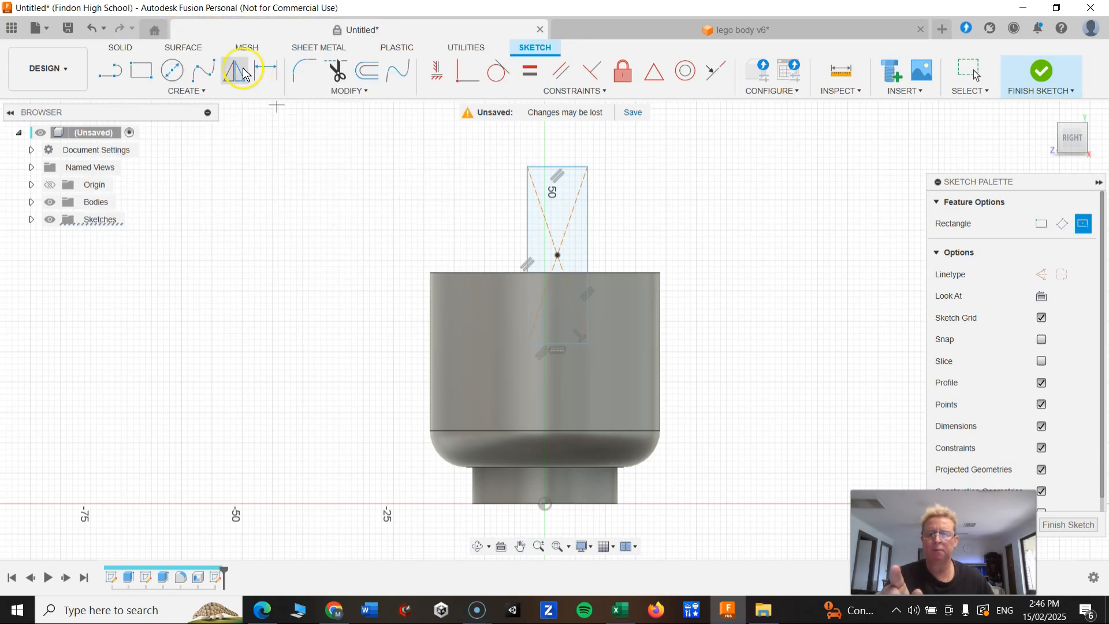
click(197, 93)
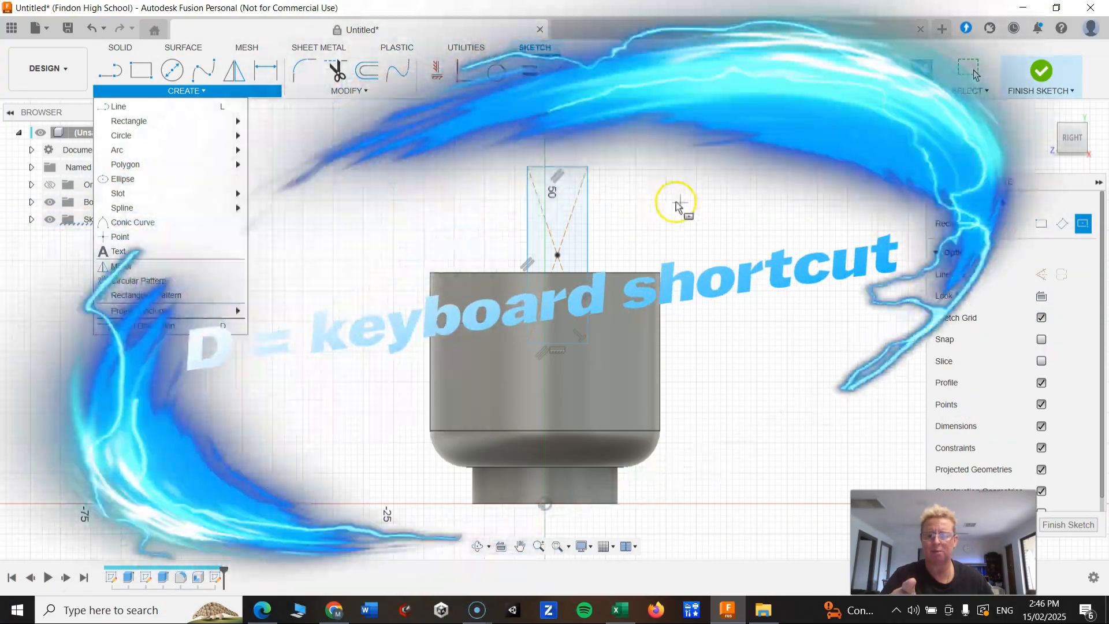
key(d)
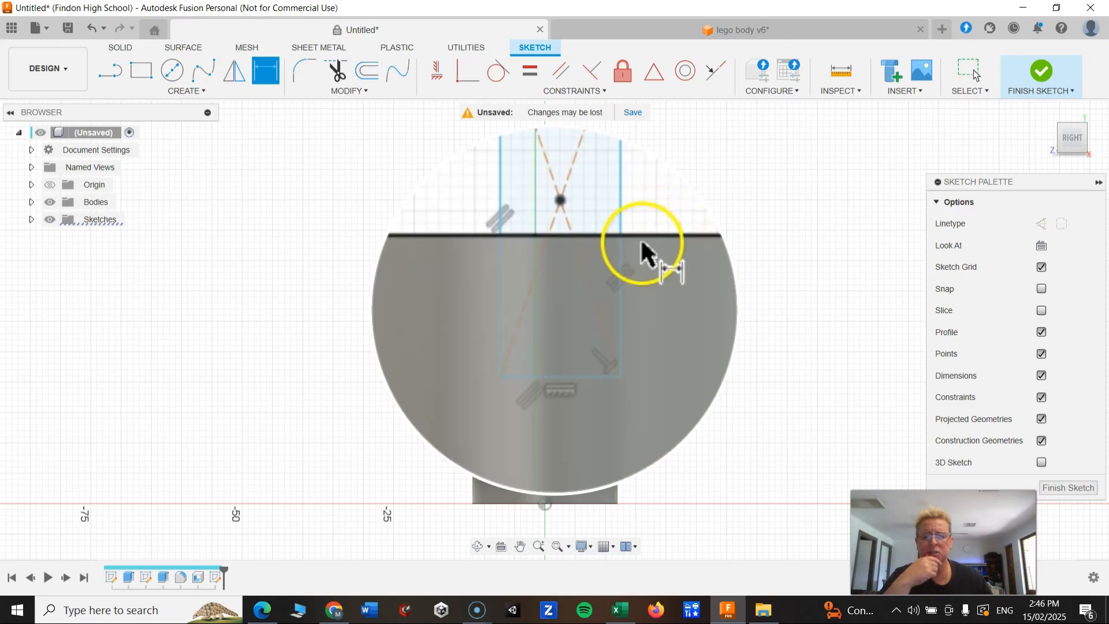
click(645, 236)
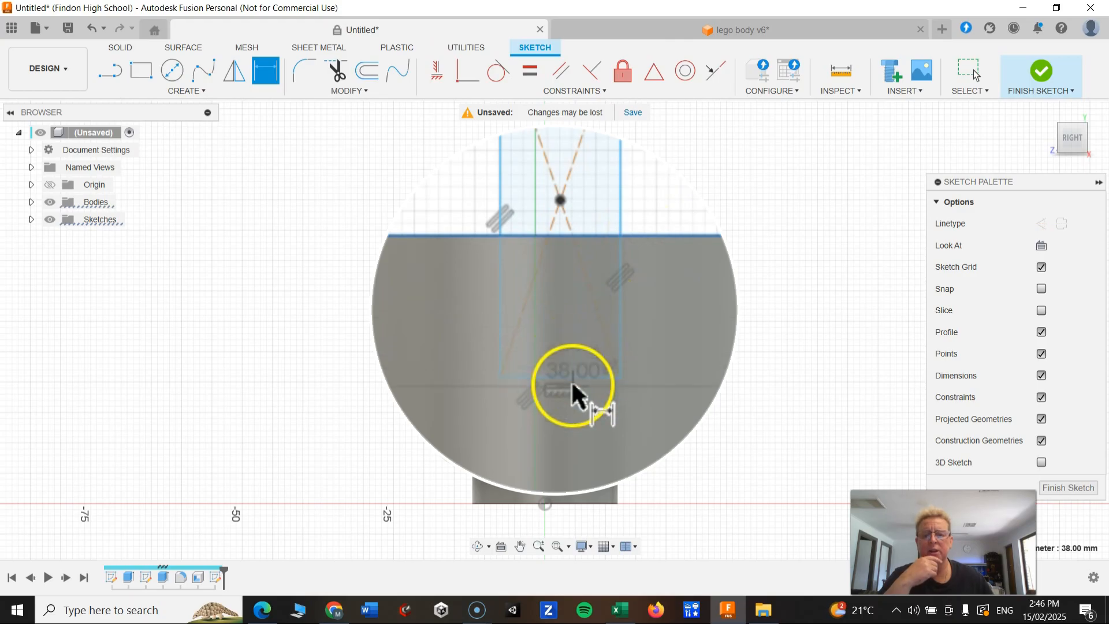
scroll(574, 375, up, 3)
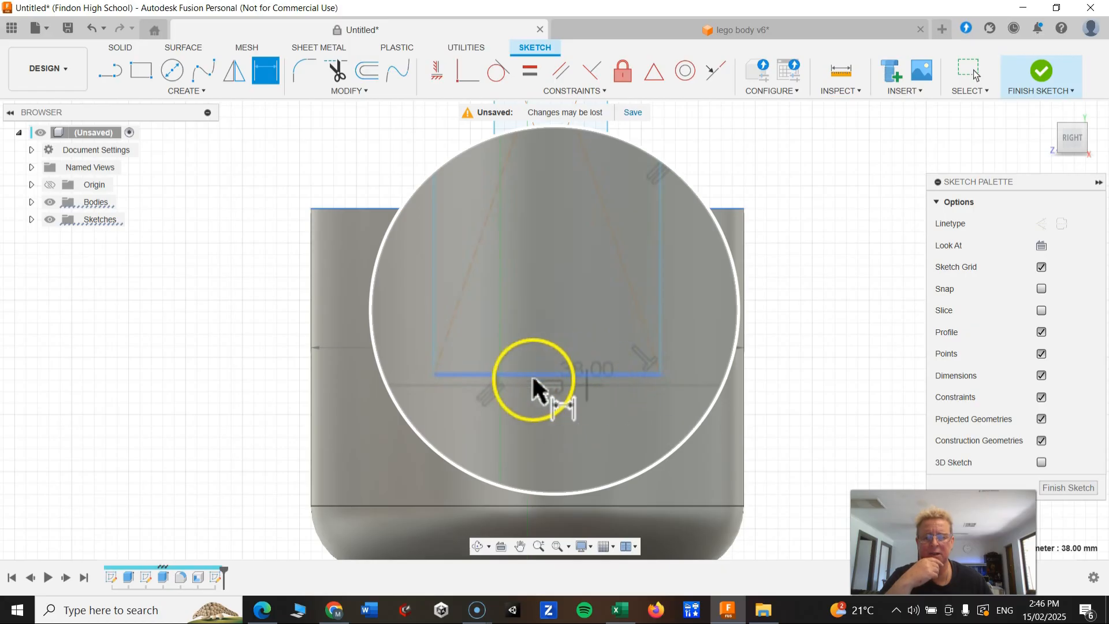
click(551, 379)
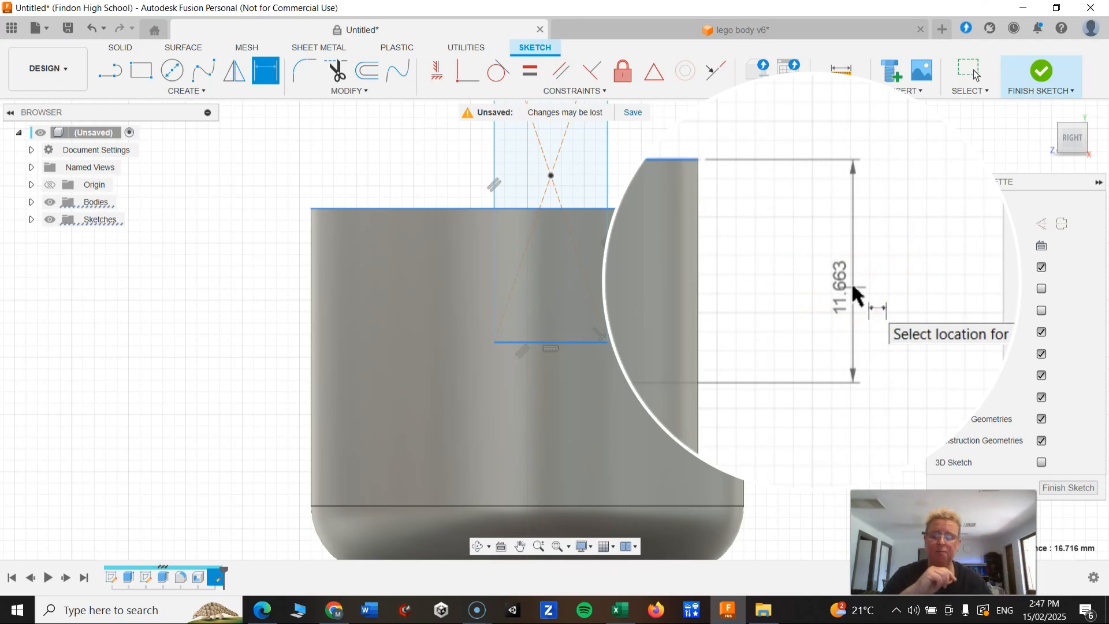
key(Escape)
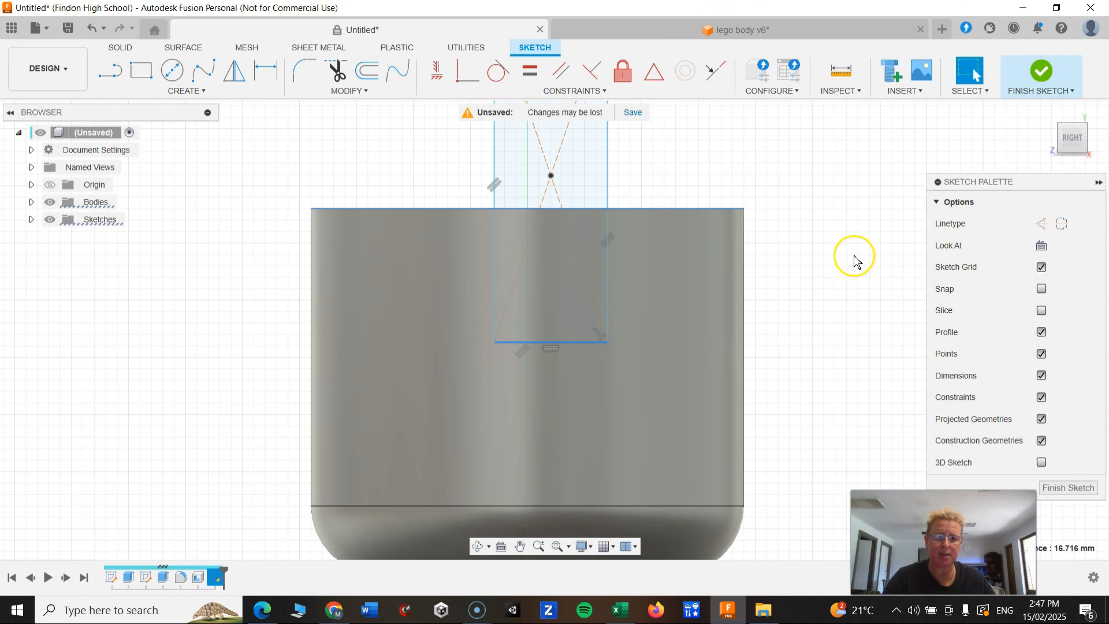
key(d)
click(694, 209)
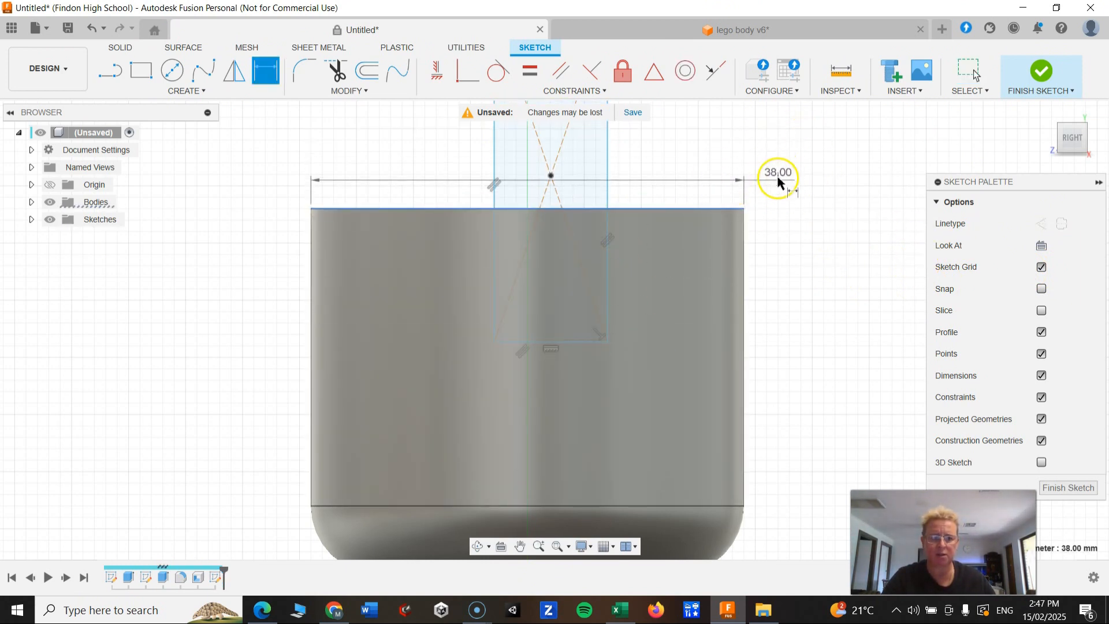
click(574, 355)
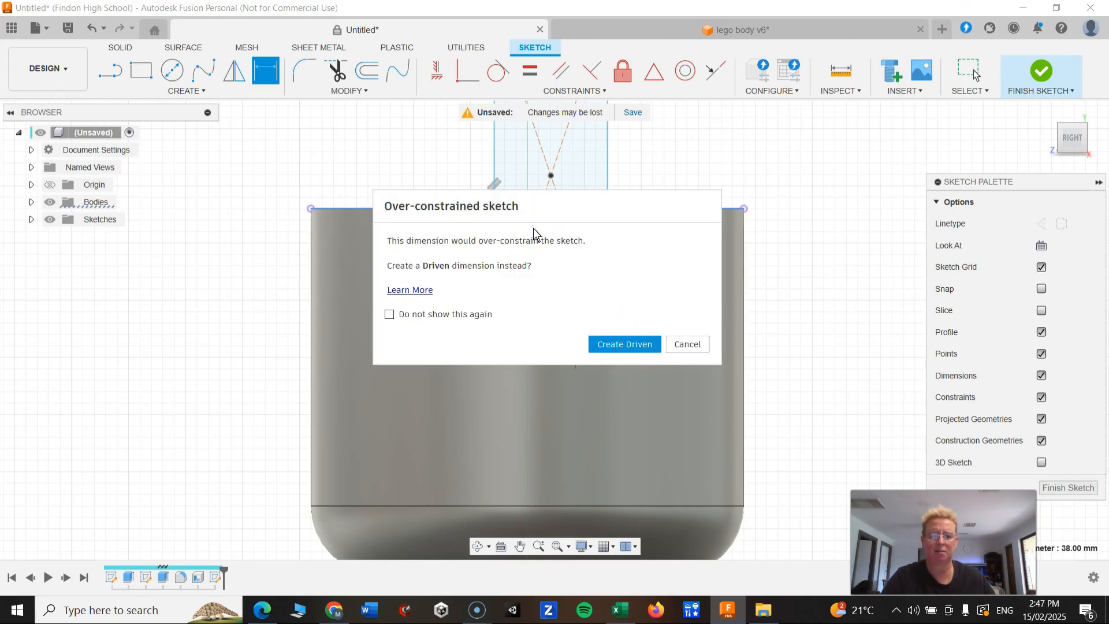
click(686, 346)
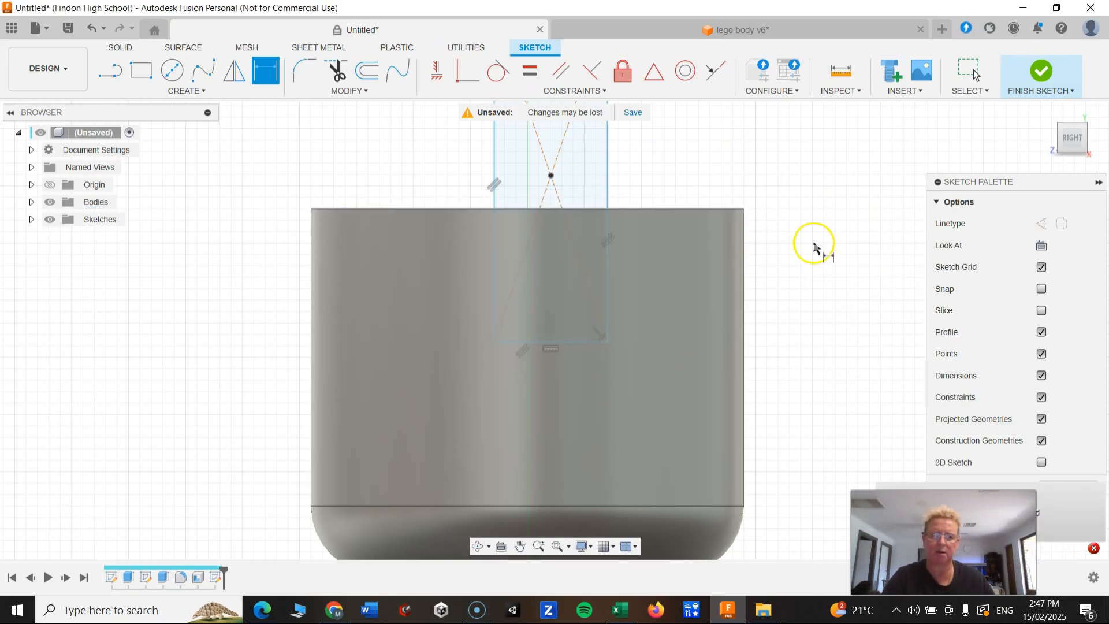
- Dimension the distance from the cup's rim edge to the rectangle's lower edge and set it to 8.1 mm
click(665, 209)
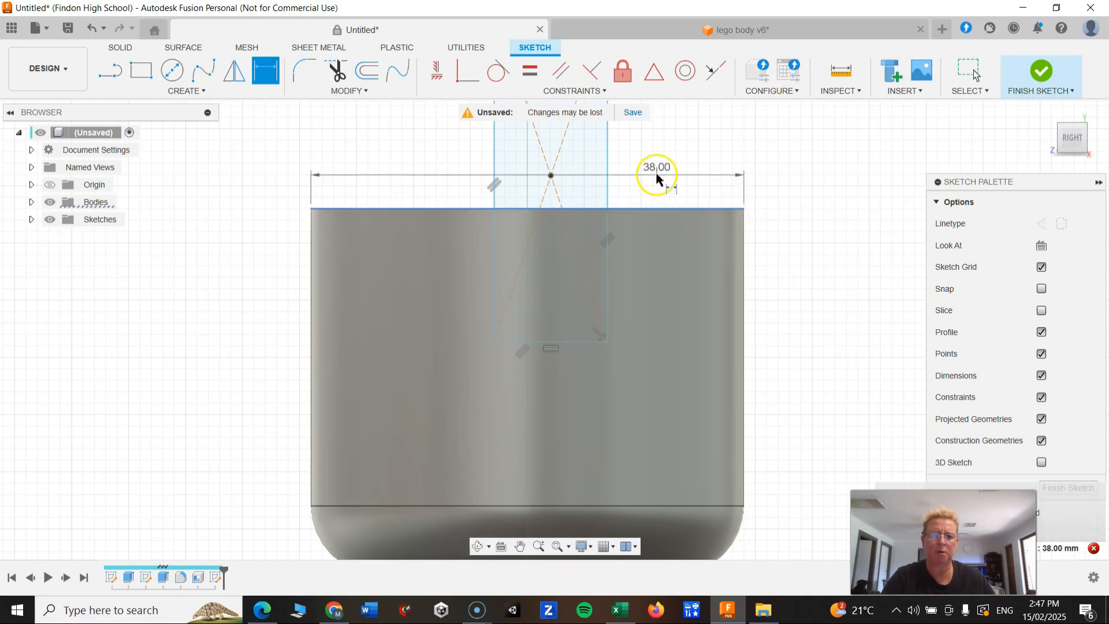
click(576, 343)
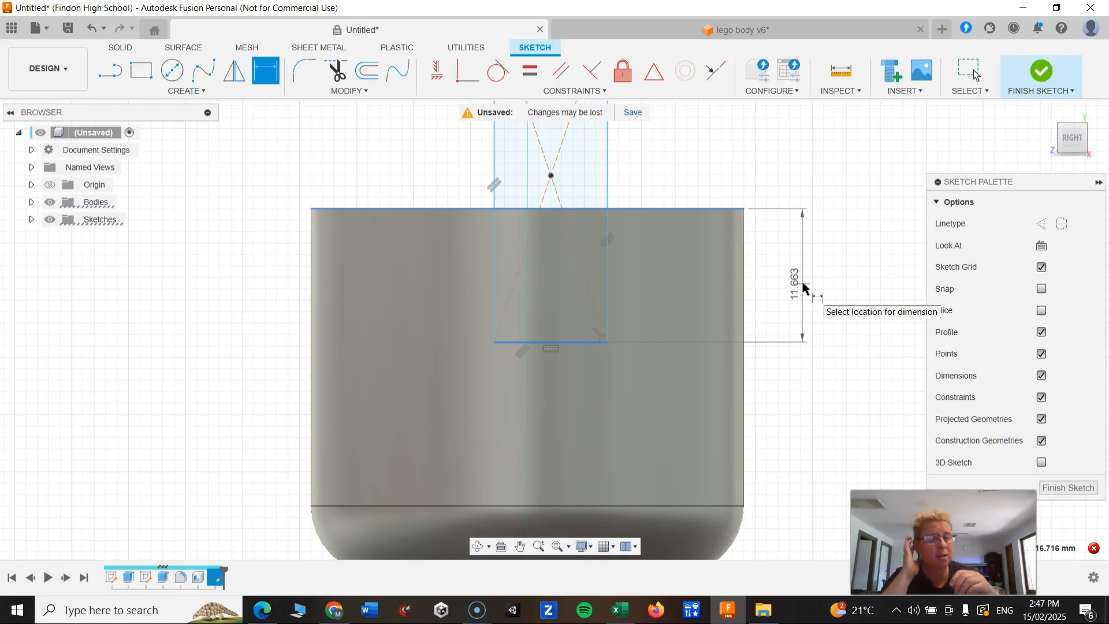
click(758, 271)
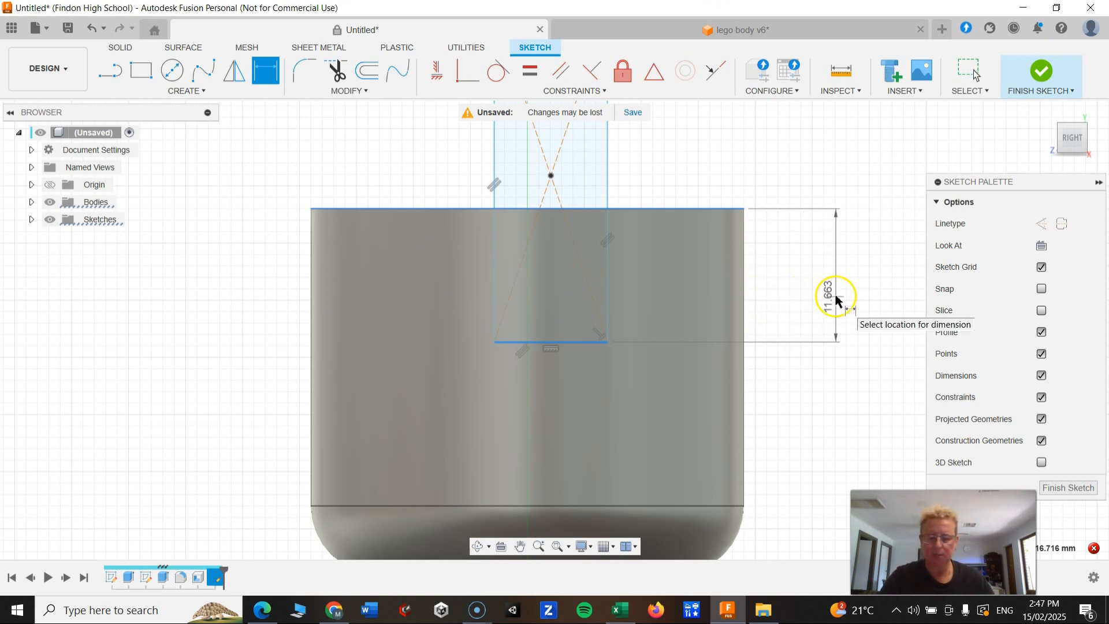
key(Escape)
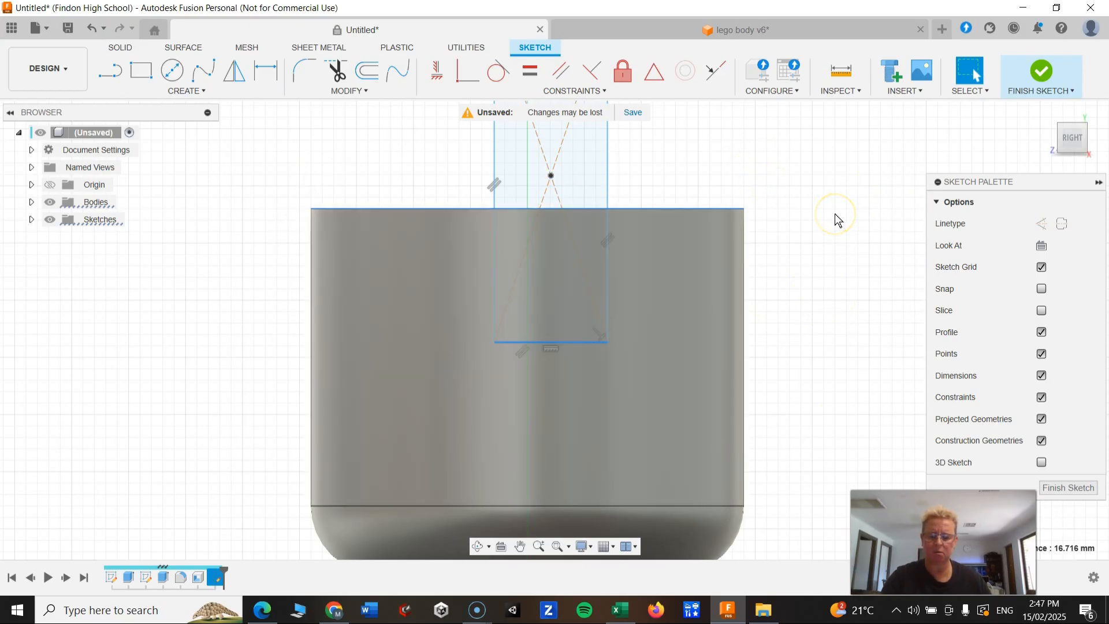
key(d)
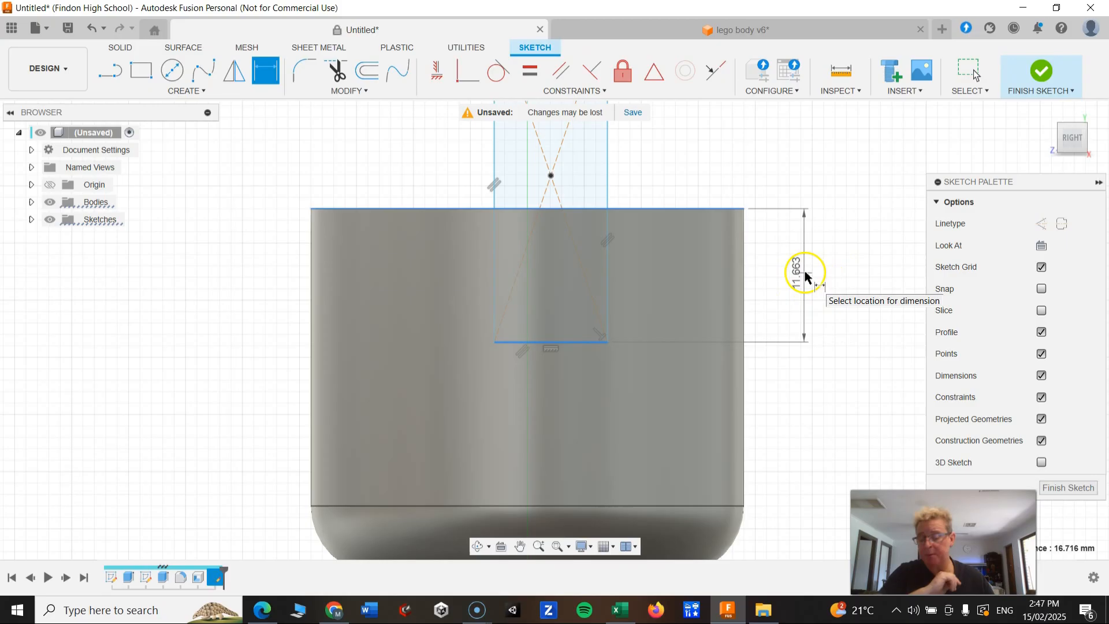
click(806, 273)
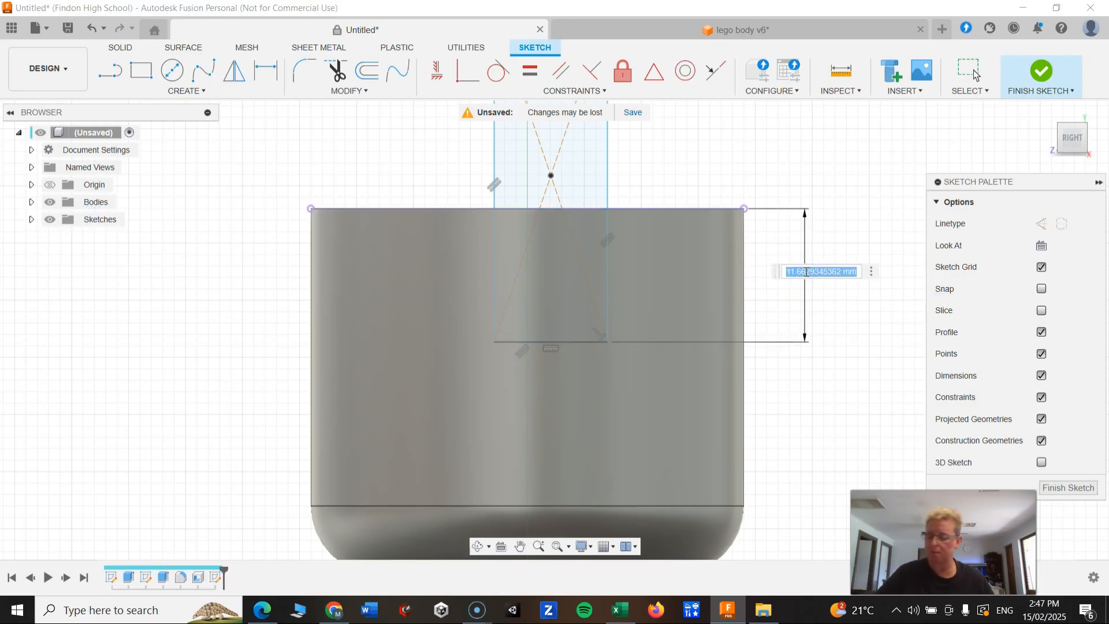
text(8)
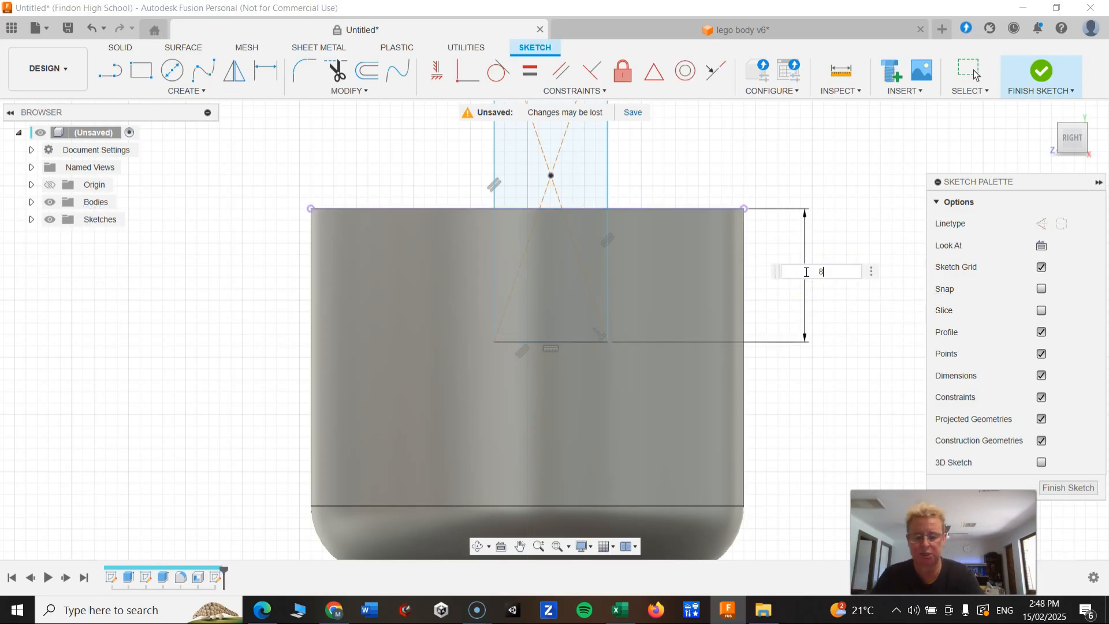
text(.1)
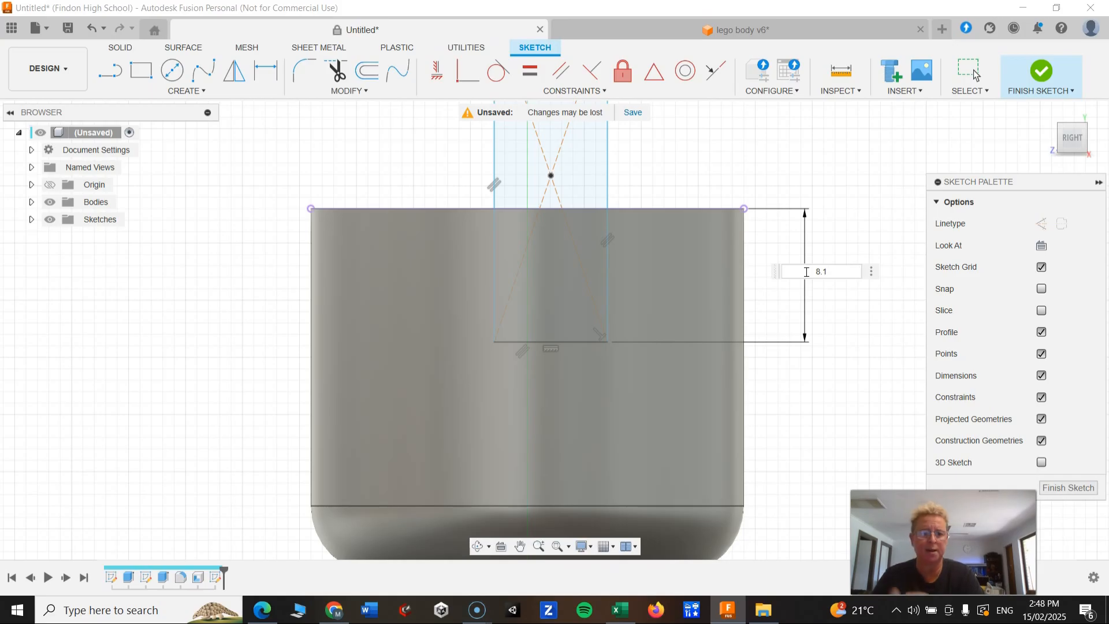
key(Return)
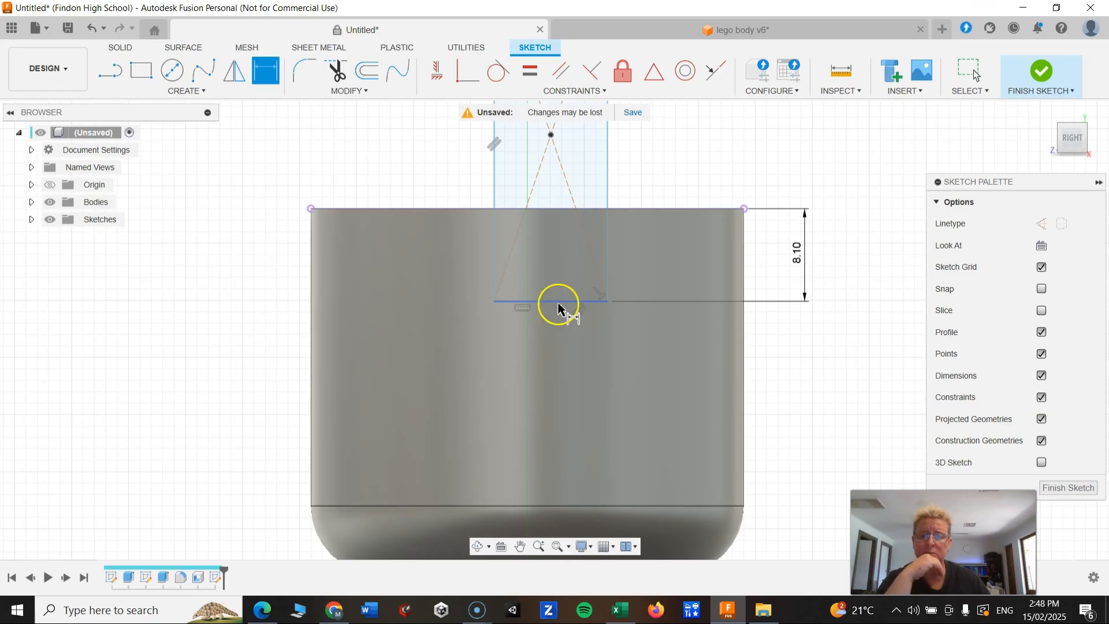
- Dimension the rectangle's lower edge and set the slot width to 5.1 mm
click(551, 302)
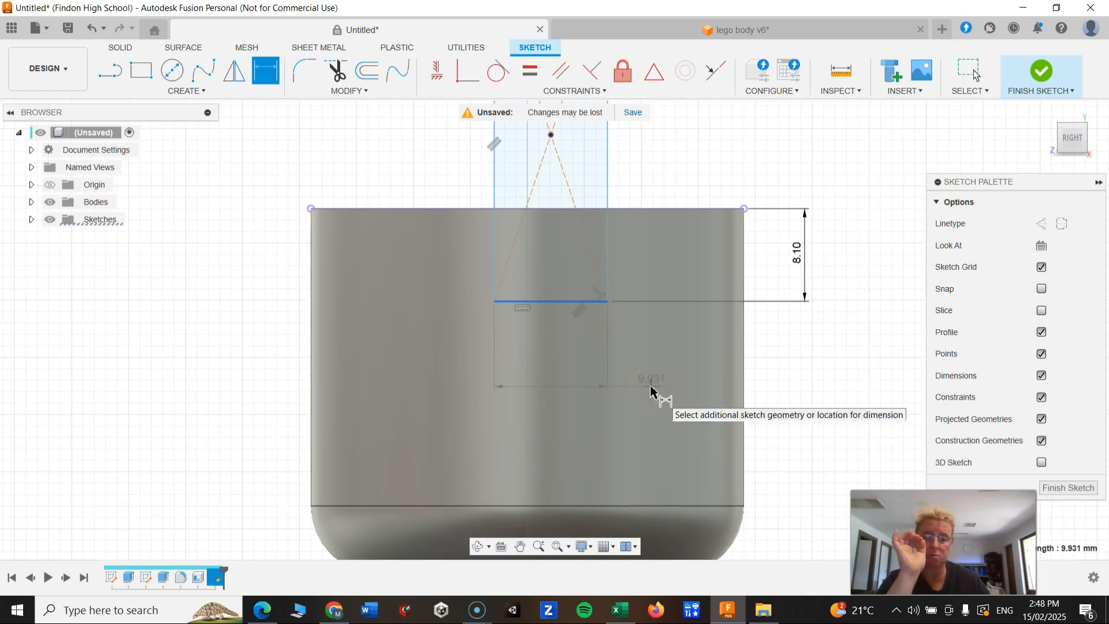
click(651, 389)
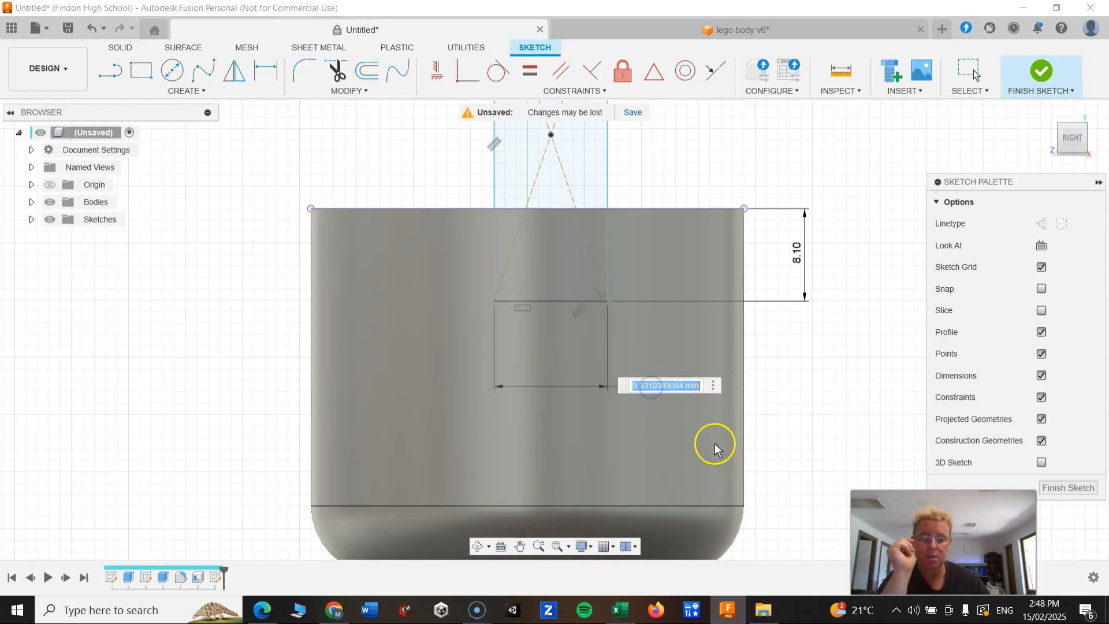
text(5.1)
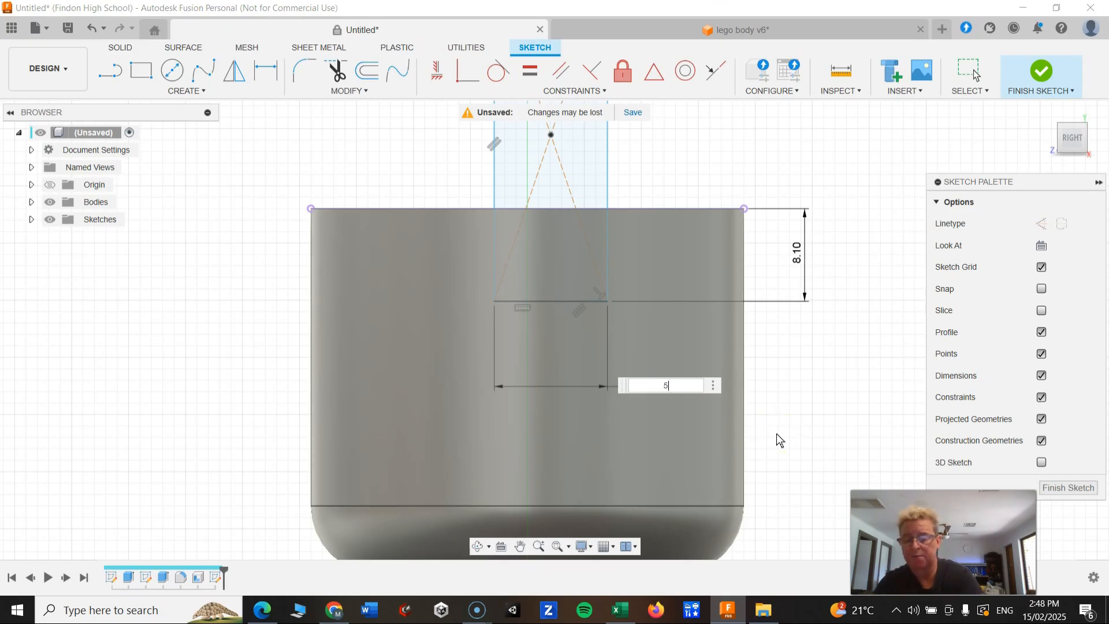
key(Return)
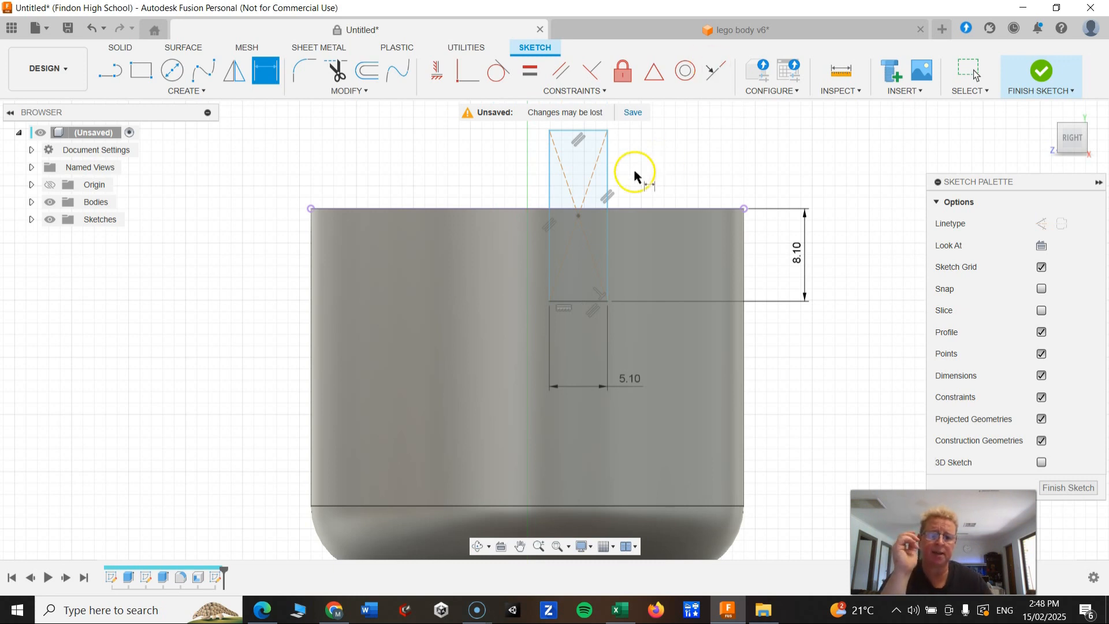
scroll(642, 188, down, 2)
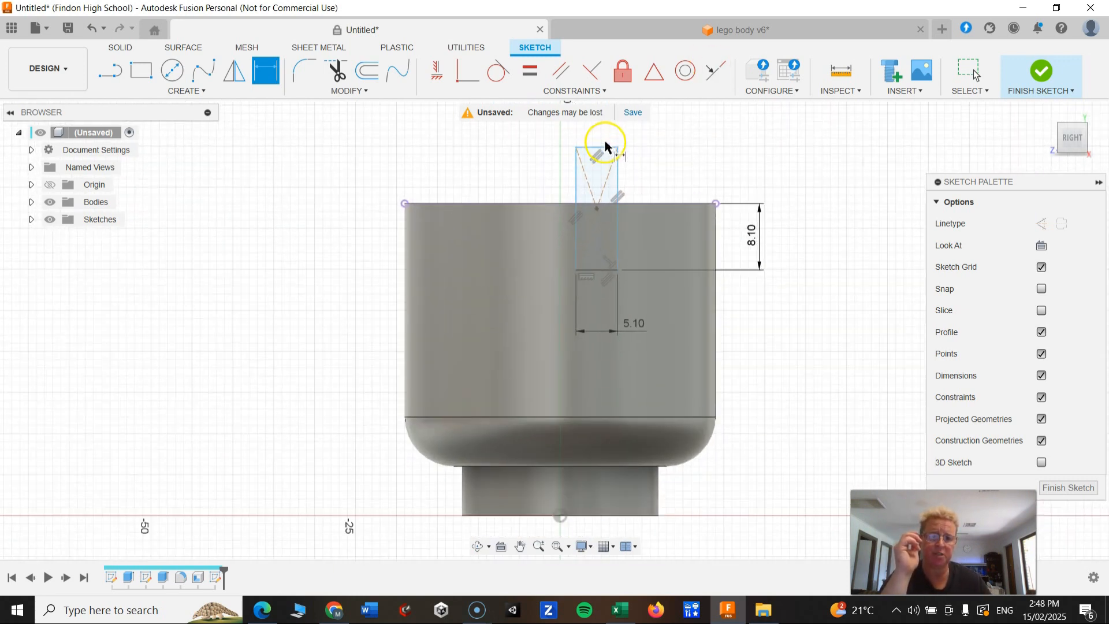
scroll(619, 141, up, 3)
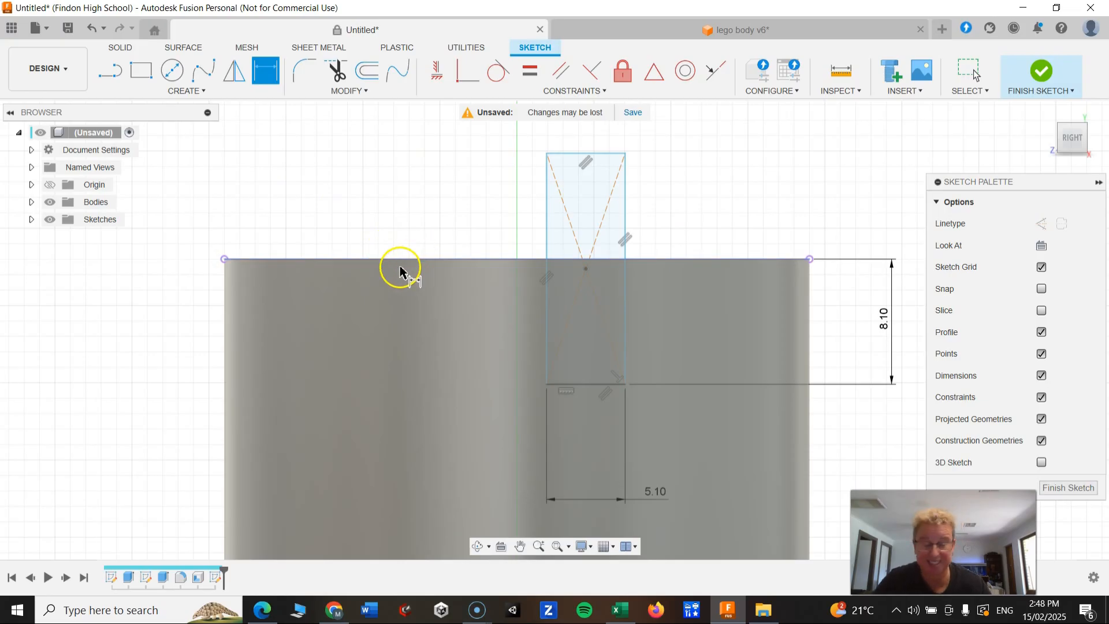
key(Escape)
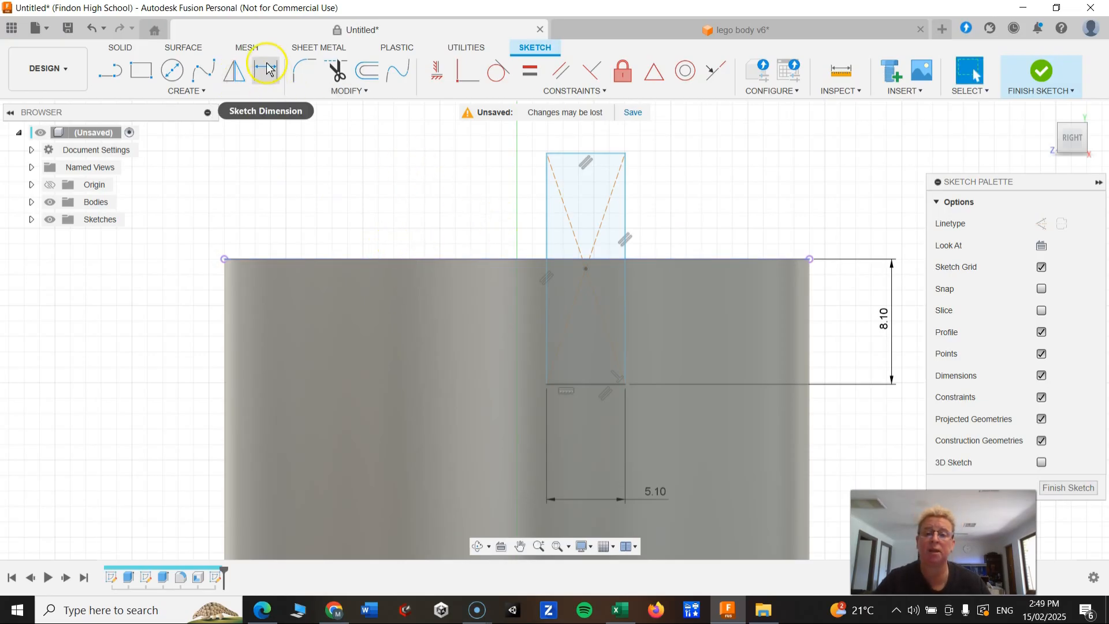
scroll(629, 386, down, 2)
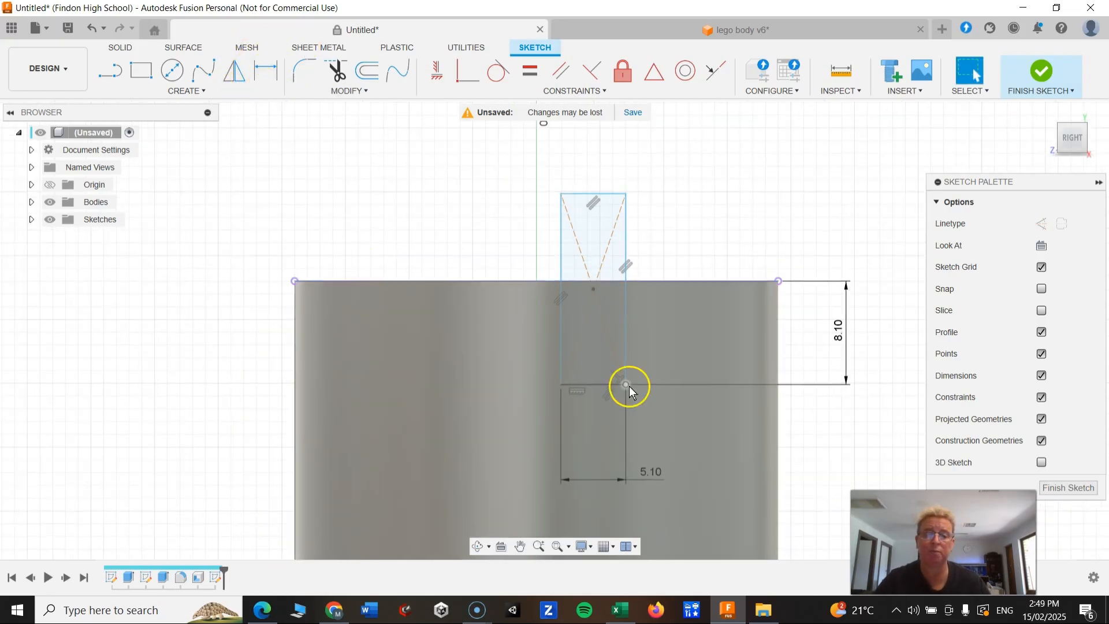
scroll(645, 484, up, 3)
scroll(646, 484, down, 2)
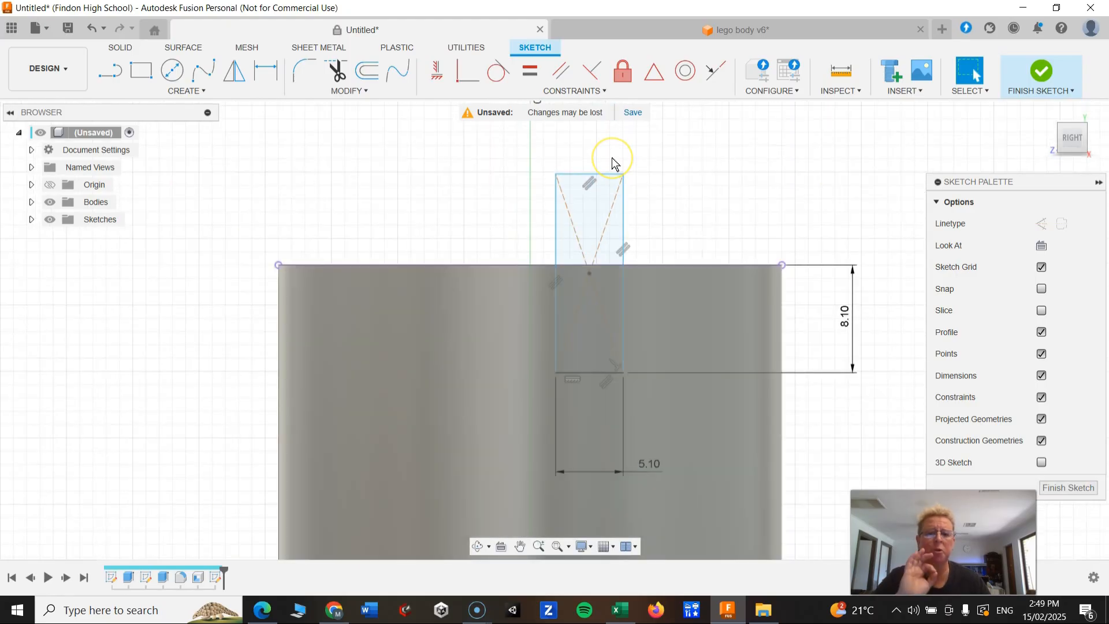
click(612, 183)
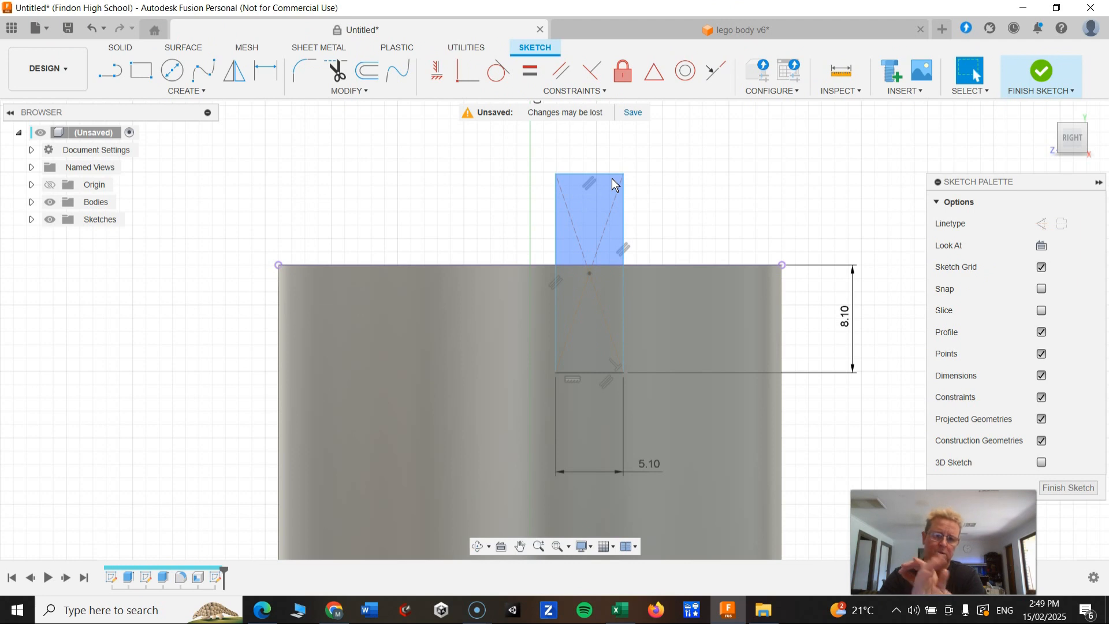
middle_drag(556, 495, 498, 353)
scroll(501, 368, down, 1)
scroll(501, 369, up, 3)
scroll(502, 370, down, 6)
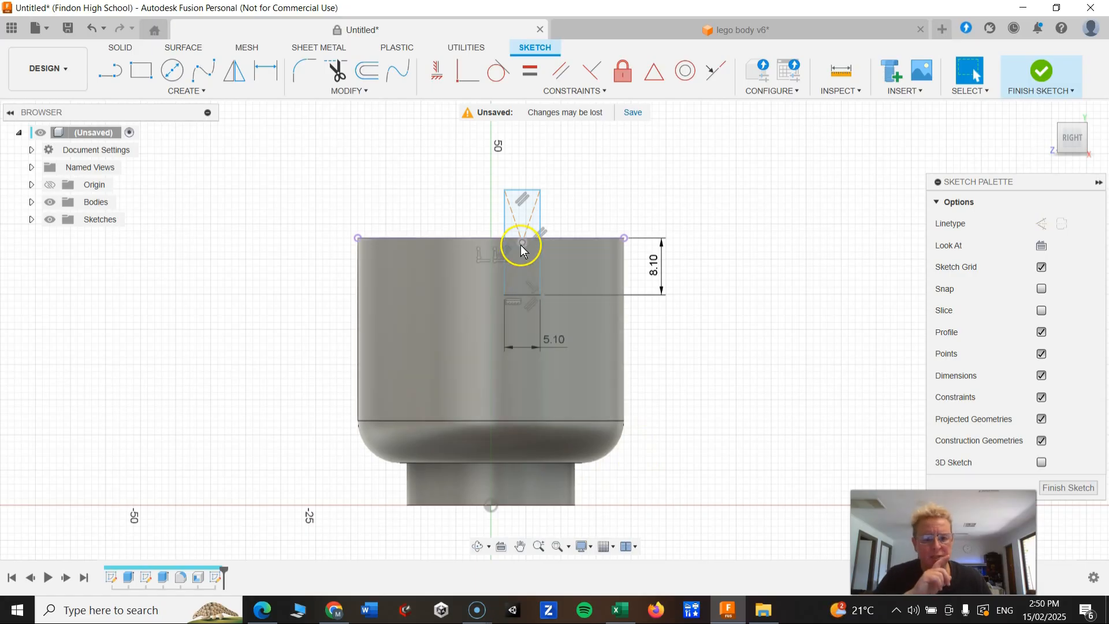
scroll(521, 248, up, 3)
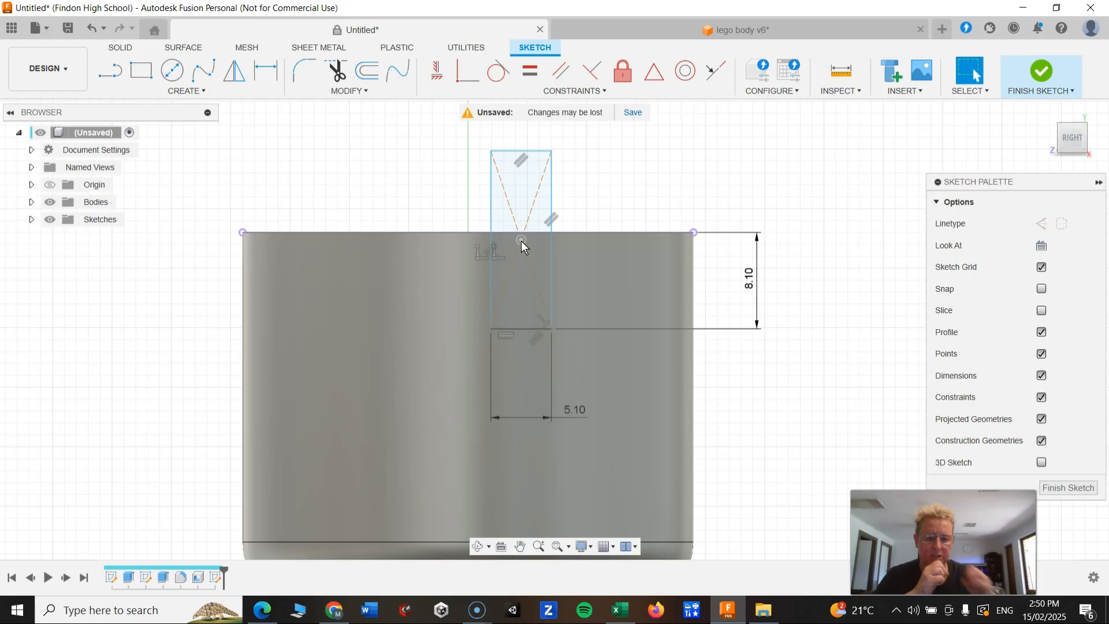
scroll(544, 302, up, 3)
scroll(545, 320, down, 4)
scroll(537, 404, down, 2)
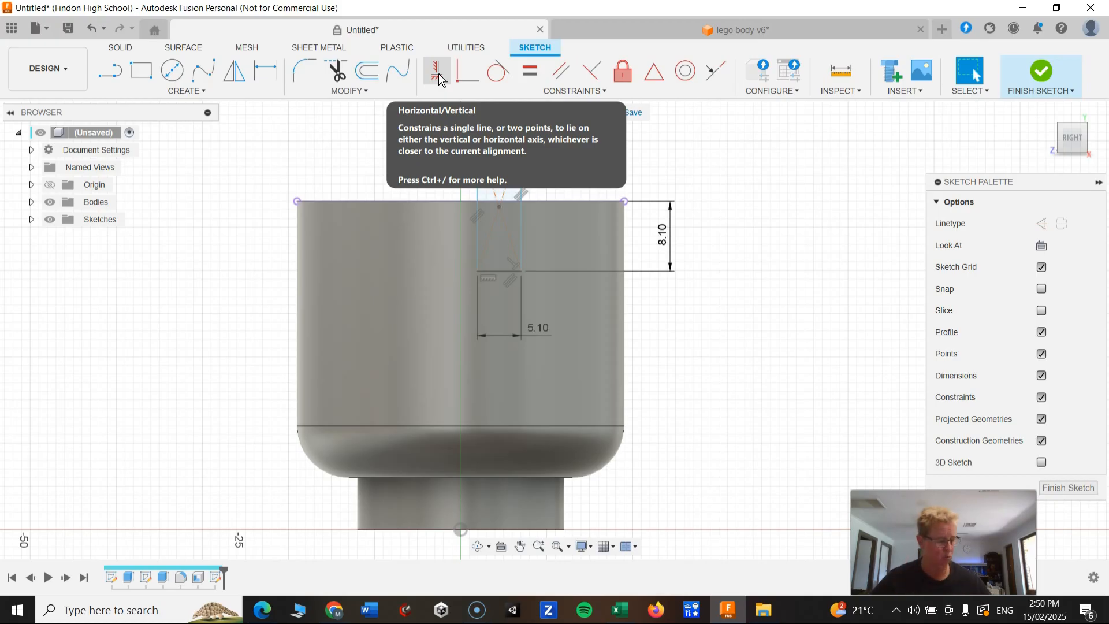
- Apply a Horizontal/Vertical constraint between the origin and the slot rectangle's centre point to centre the slot on the cup's vertical axis
click(601, 169)
click(422, 74)
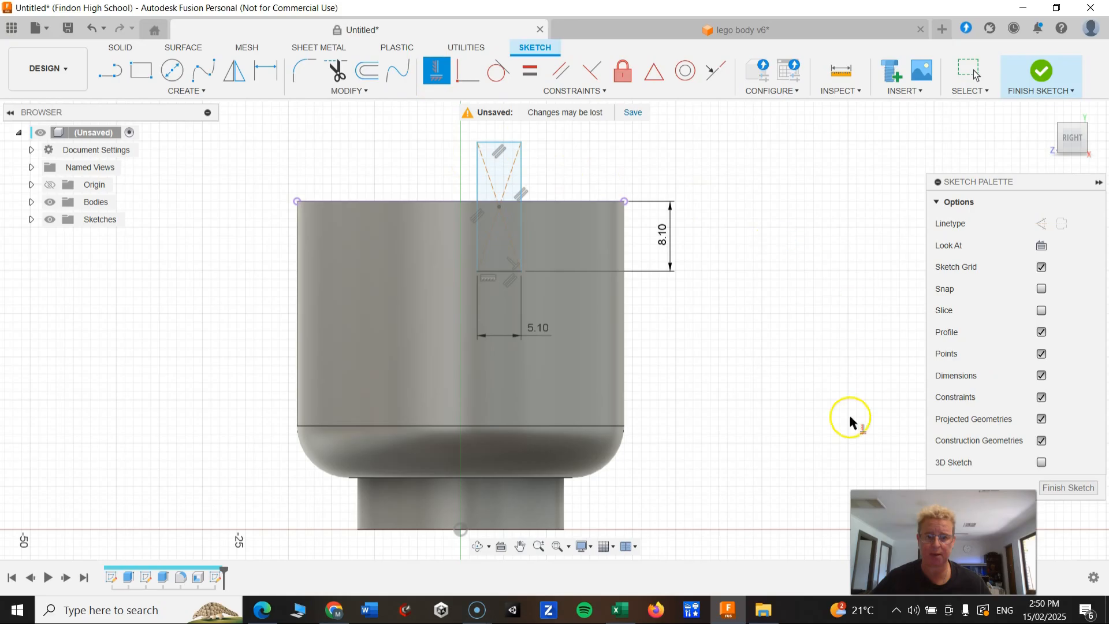
scroll(460, 529, up, 3)
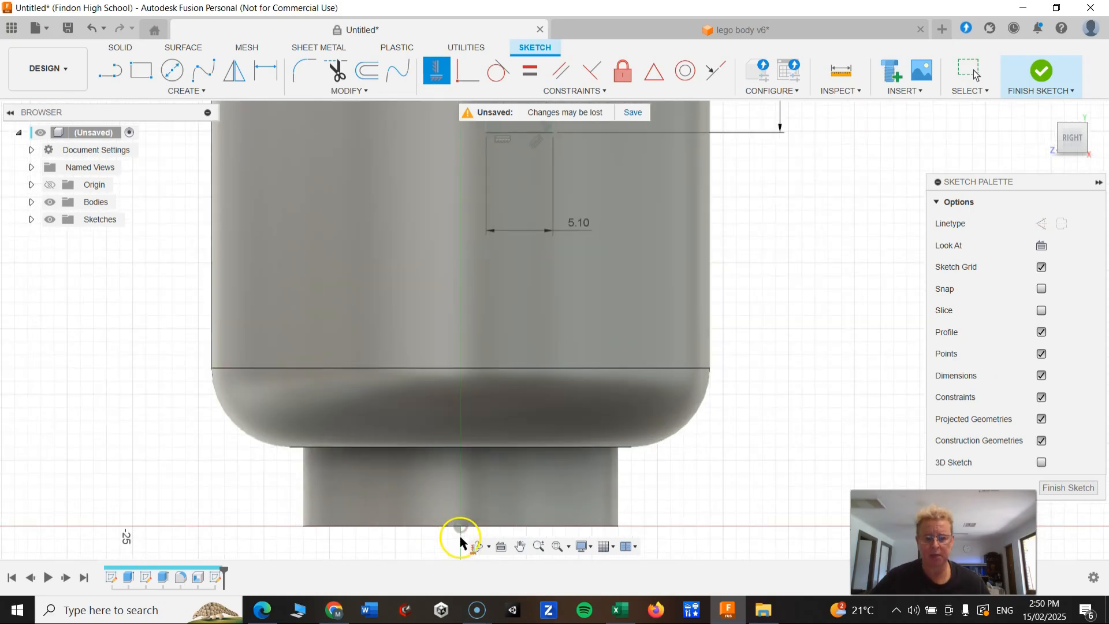
scroll(460, 529, down, 4)
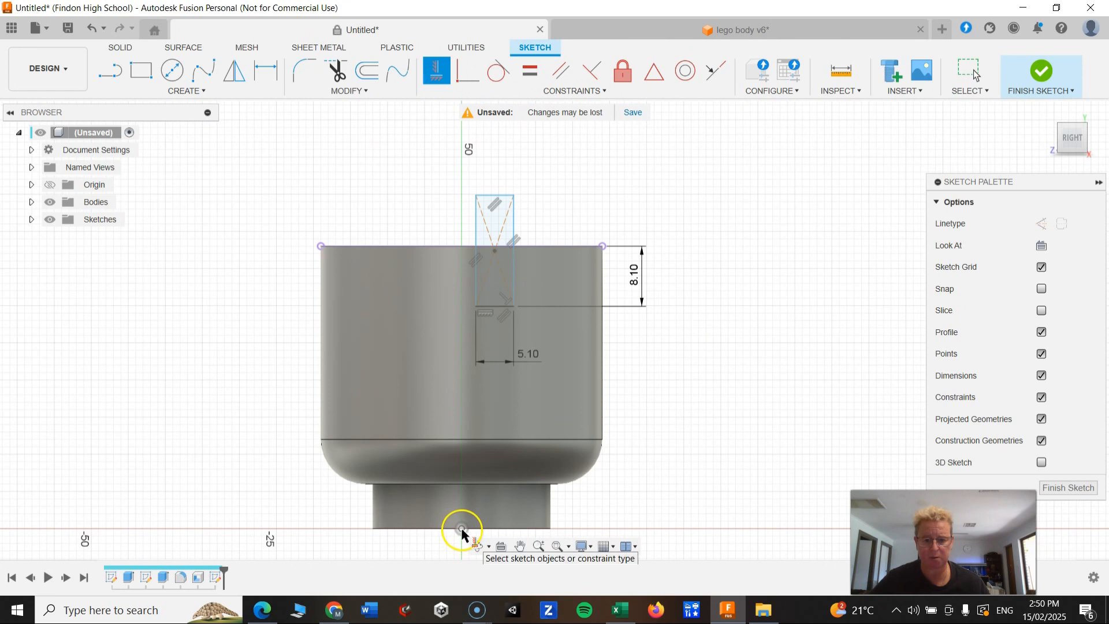
click(461, 530)
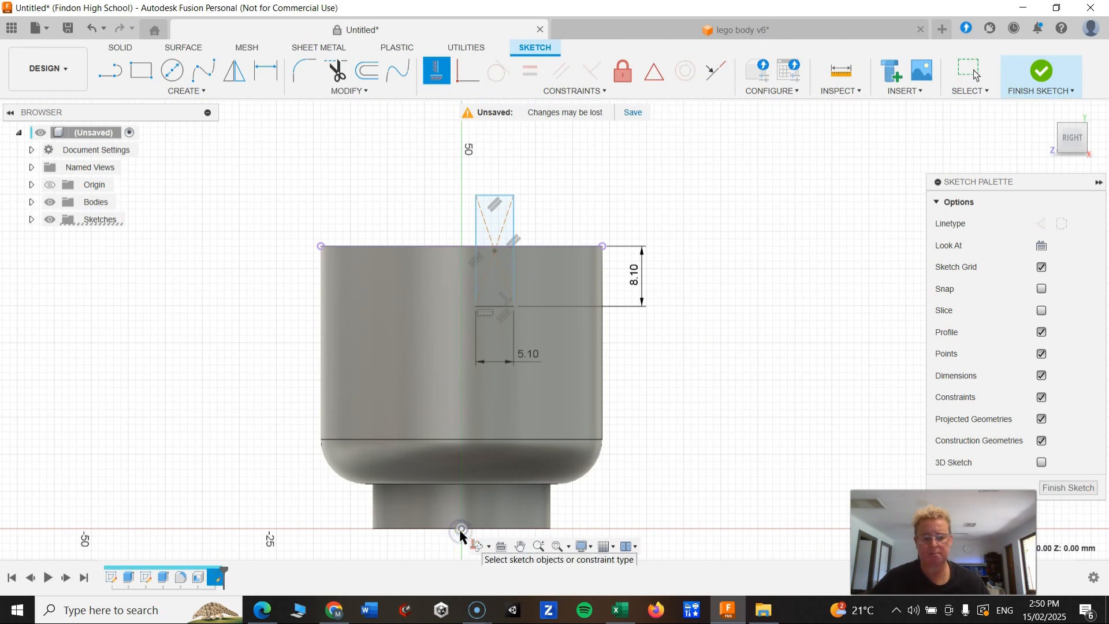
click(494, 253)
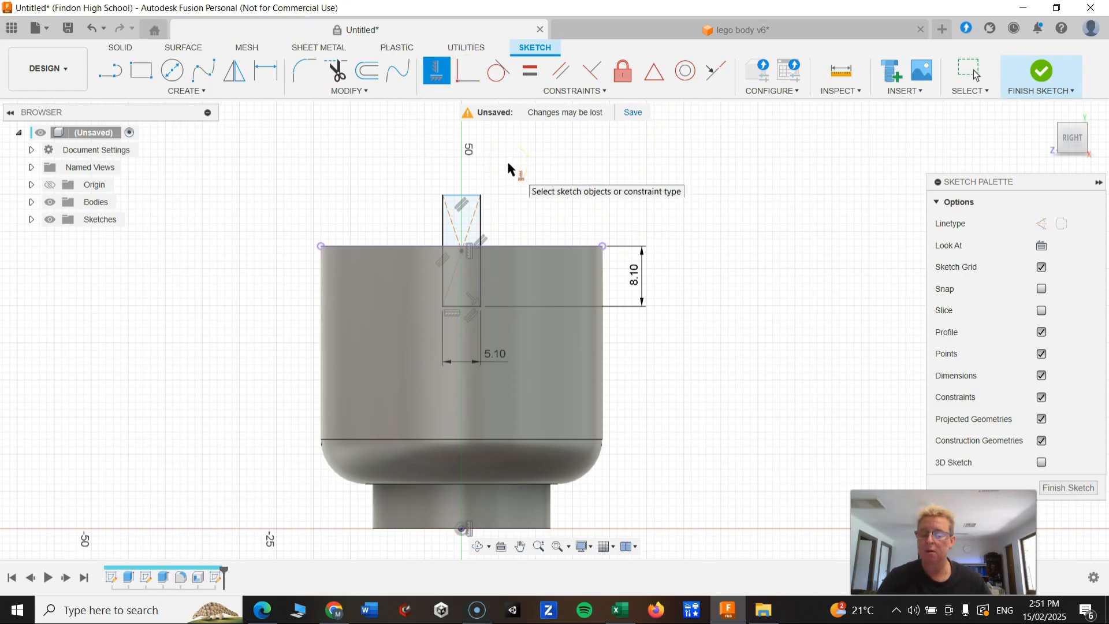
key(Escape)
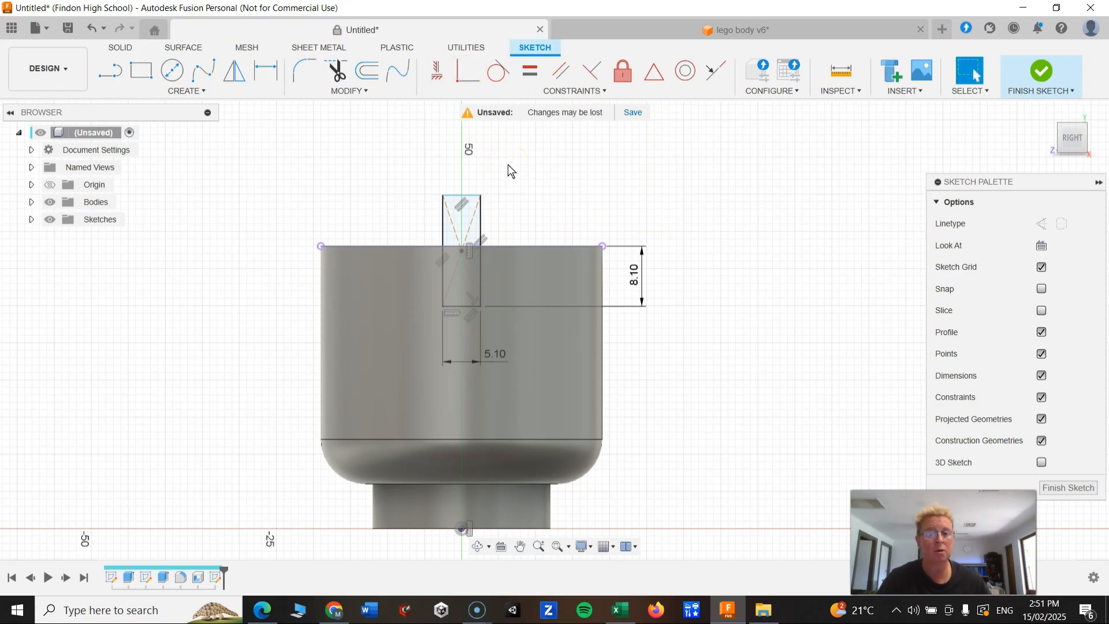
- Try to move the slot rectangle's centre point off the vertical axis, and review the hooked cut in the lego body v6 design
click(432, 69)
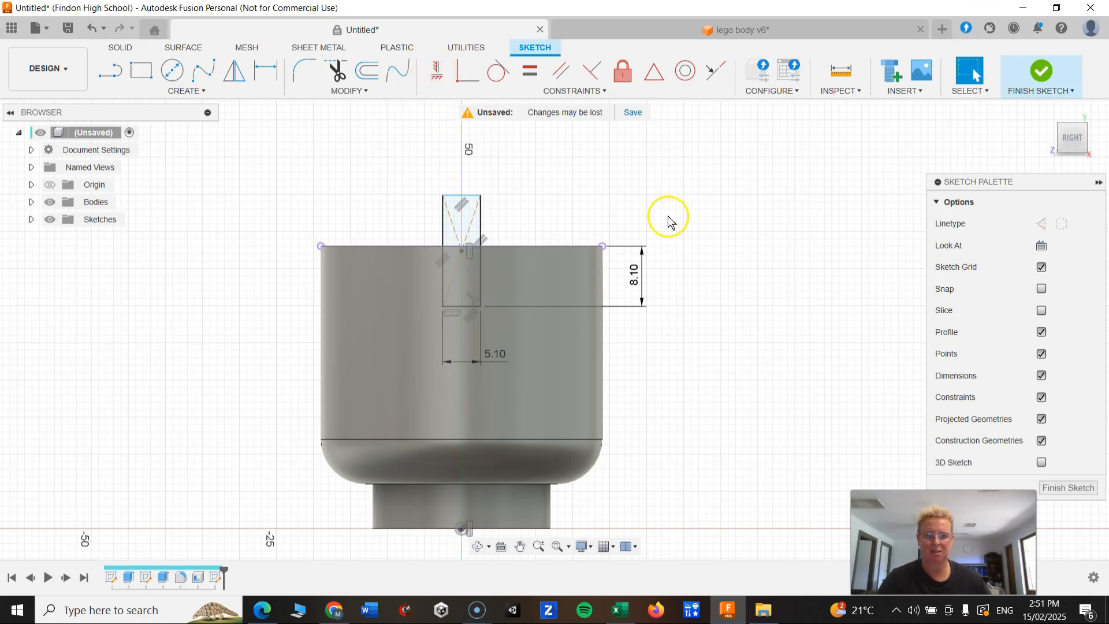
drag(506, 221, 434, 209)
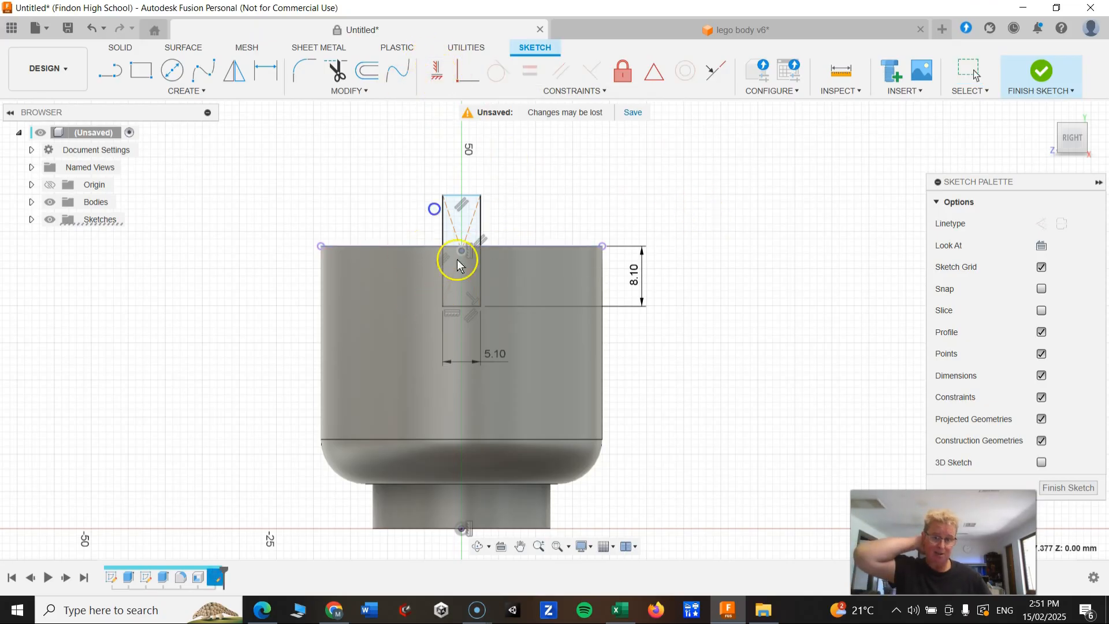
drag(462, 250, 397, 206)
mouse_move(462, 251)
mouse_down()
mouse_move(449, 153)
mouse_move(380, 276)
mouse_move(616, 191)
mouse_up()
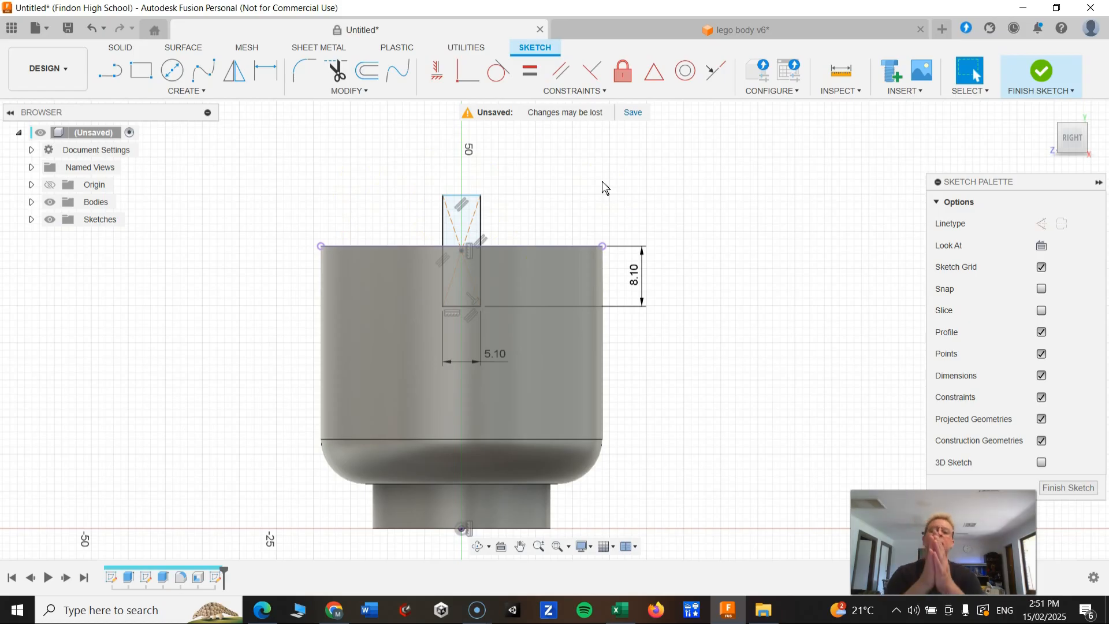
click(631, 30)
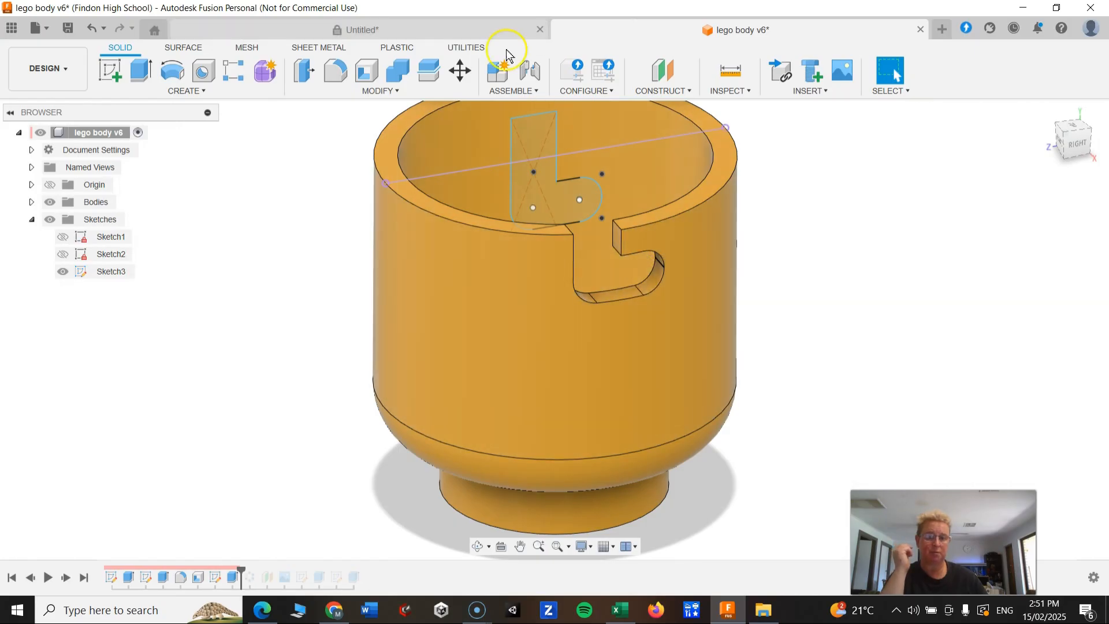
click(417, 30)
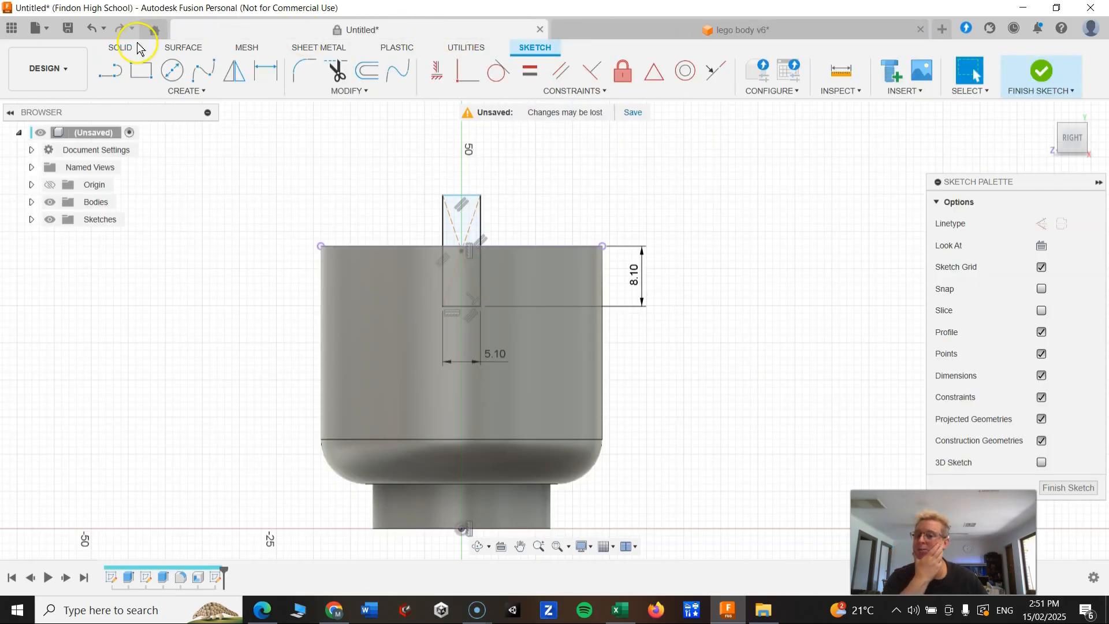
- Sketch a 2-Point Rectangle about 5.4 by 5.1 mm, extending up and to the right from the slot's lower-right corner
click(141, 77)
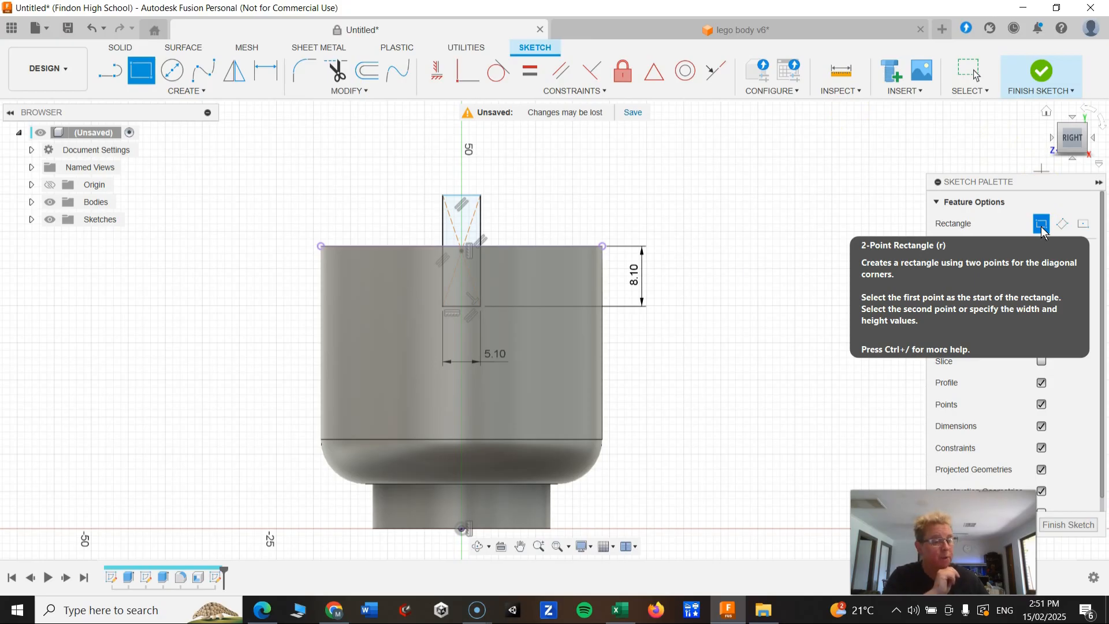
scroll(498, 299, up, 5)
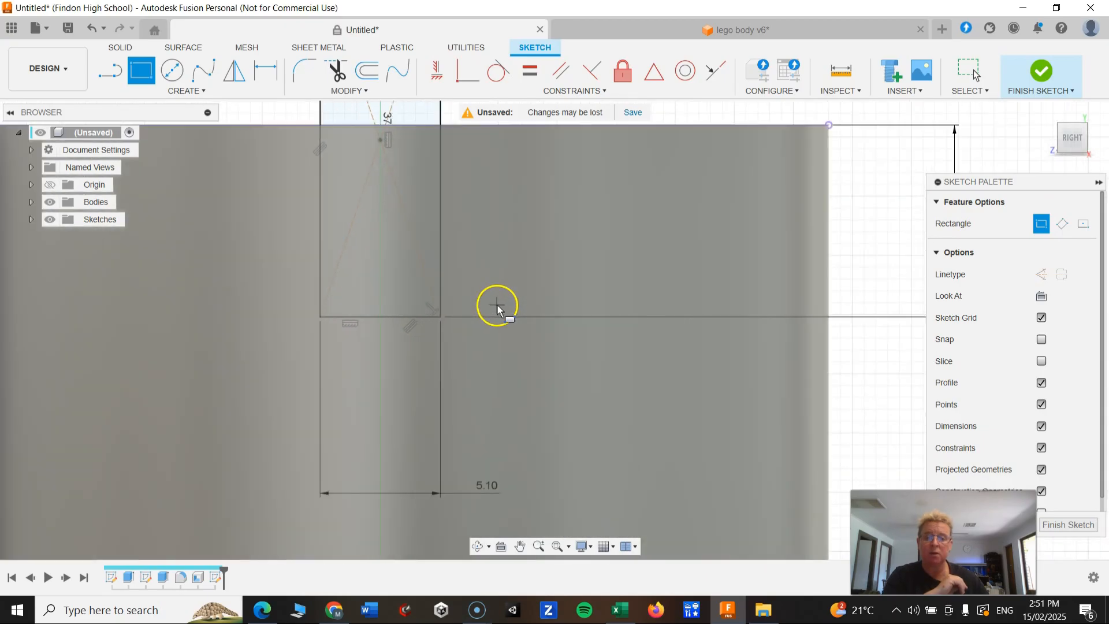
scroll(494, 303, up, 1)
scroll(428, 327, up, 1)
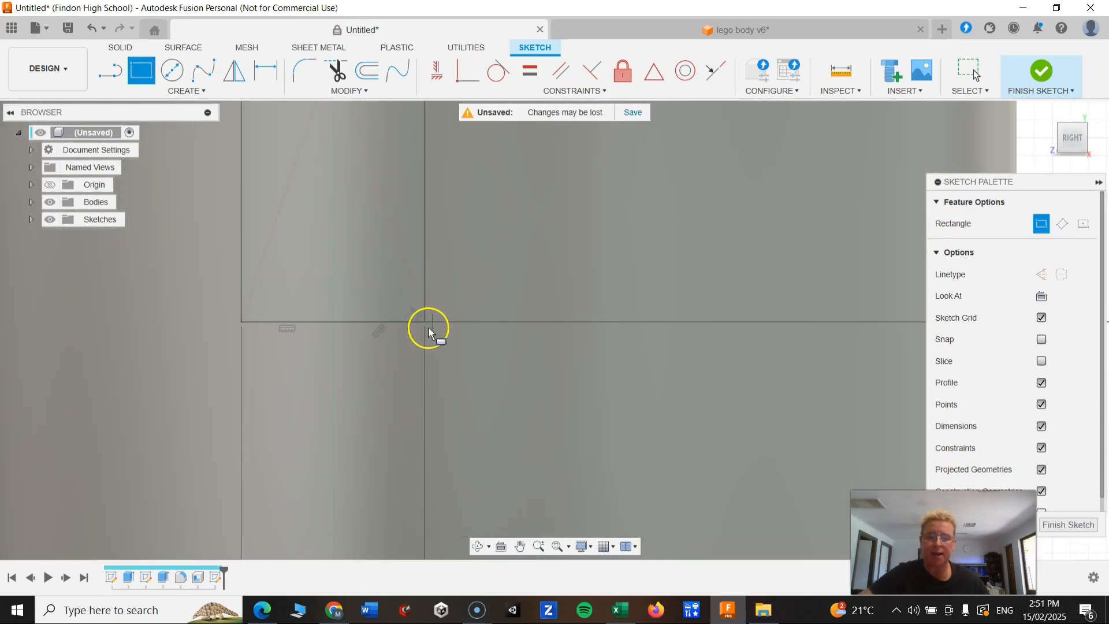
click(425, 327)
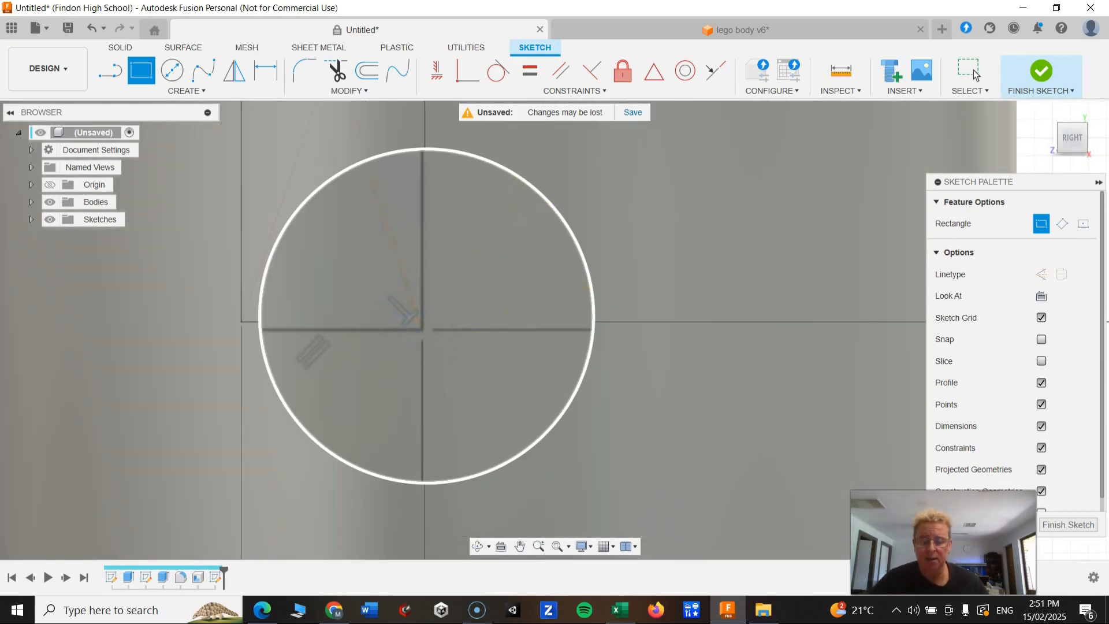
scroll(511, 359, down, 3)
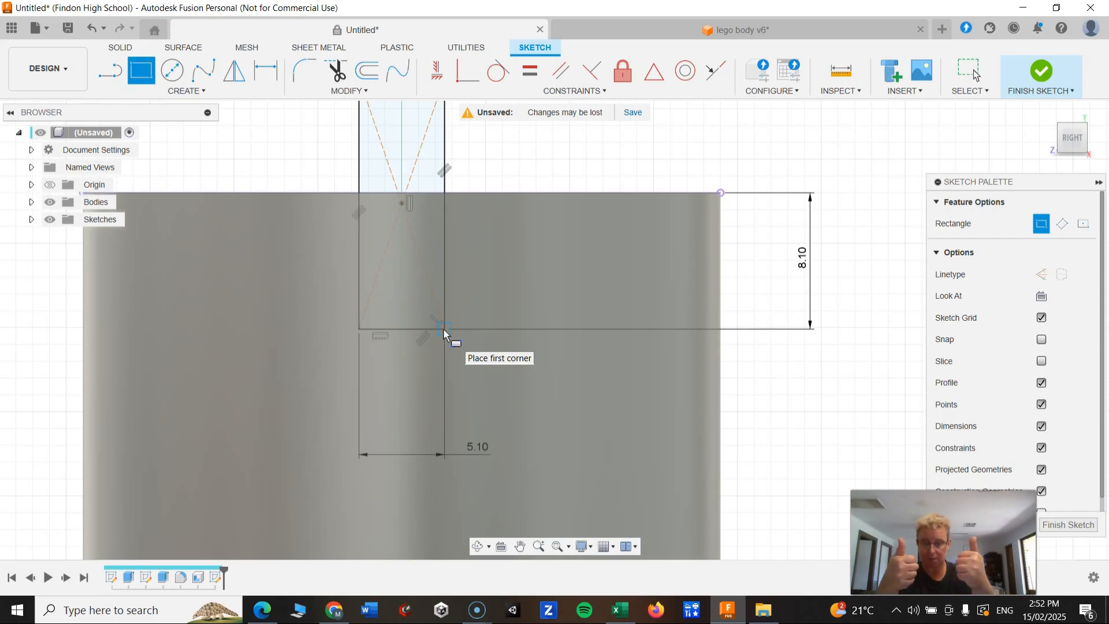
click(444, 330)
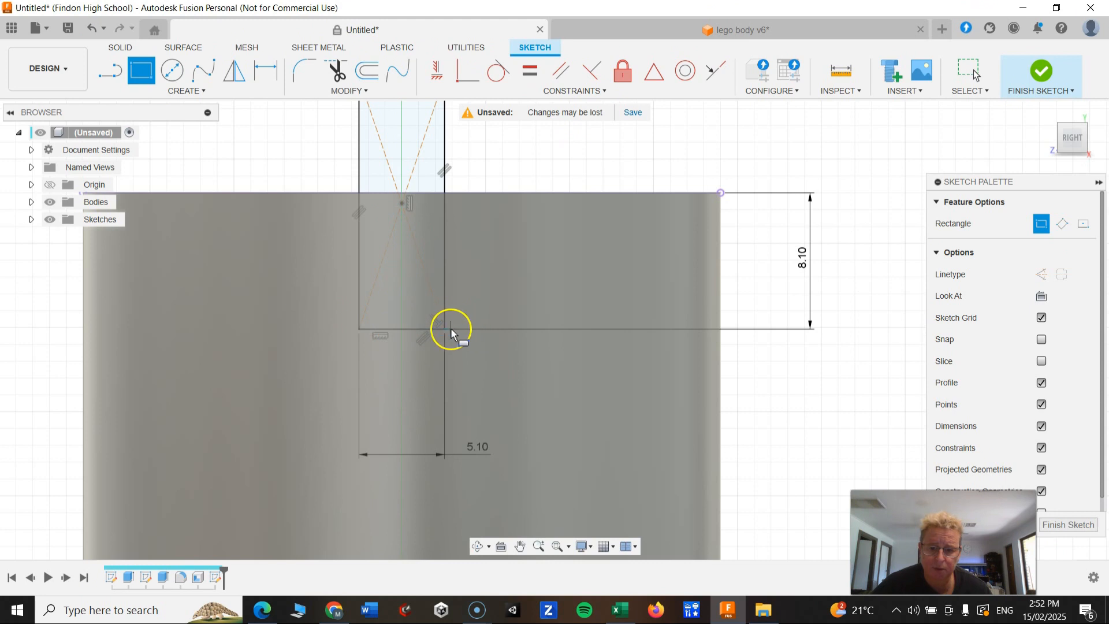
scroll(444, 328, up, 2)
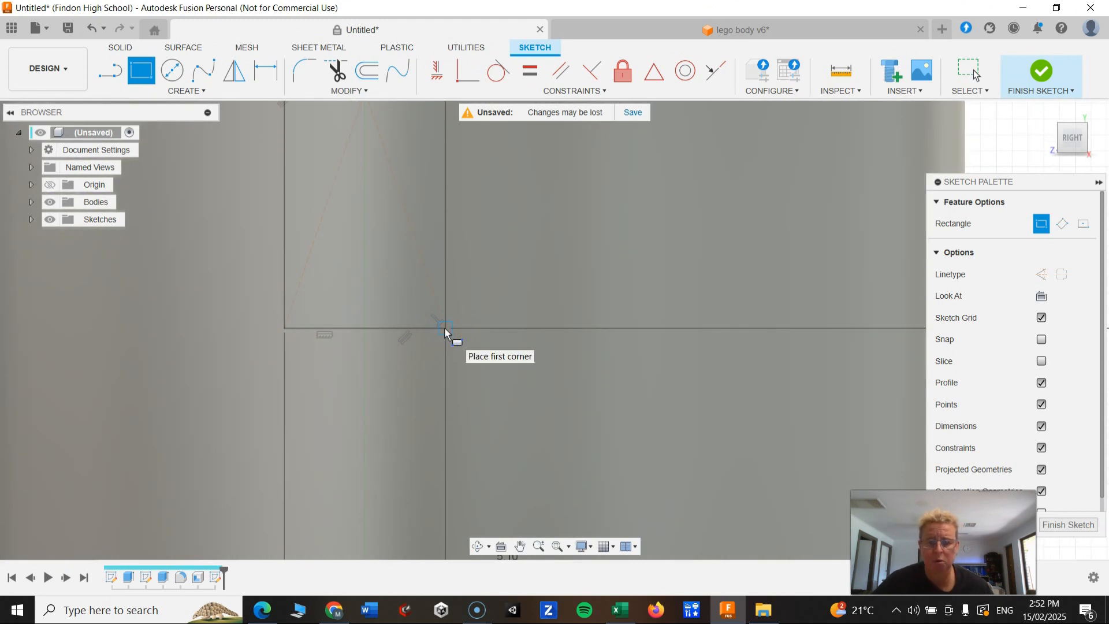
click(444, 330)
scroll(592, 222, down, 2)
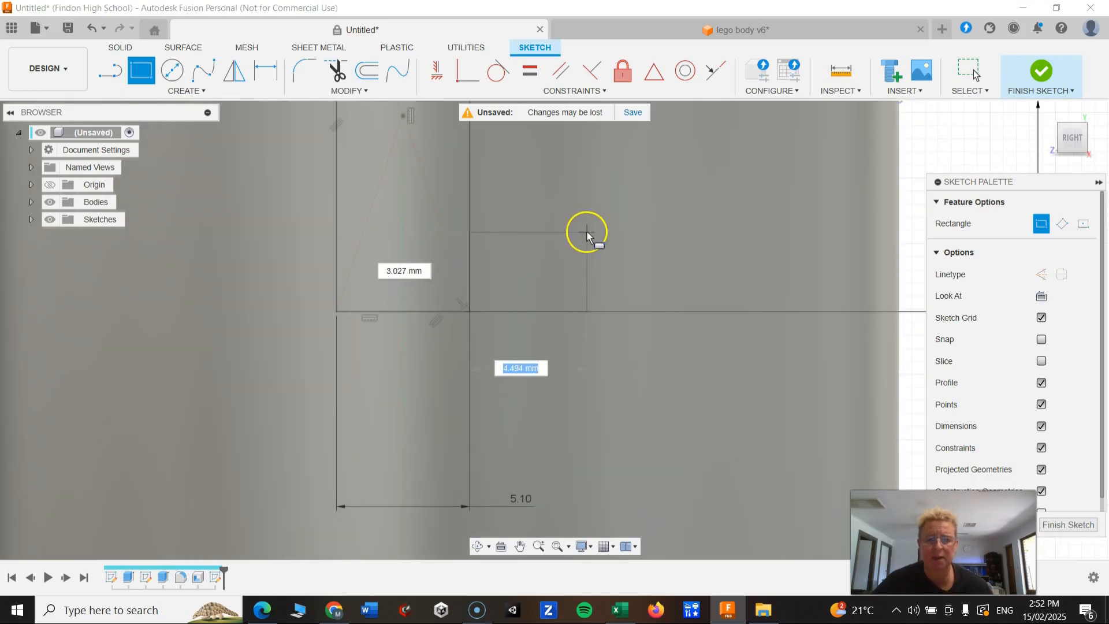
click(605, 193)
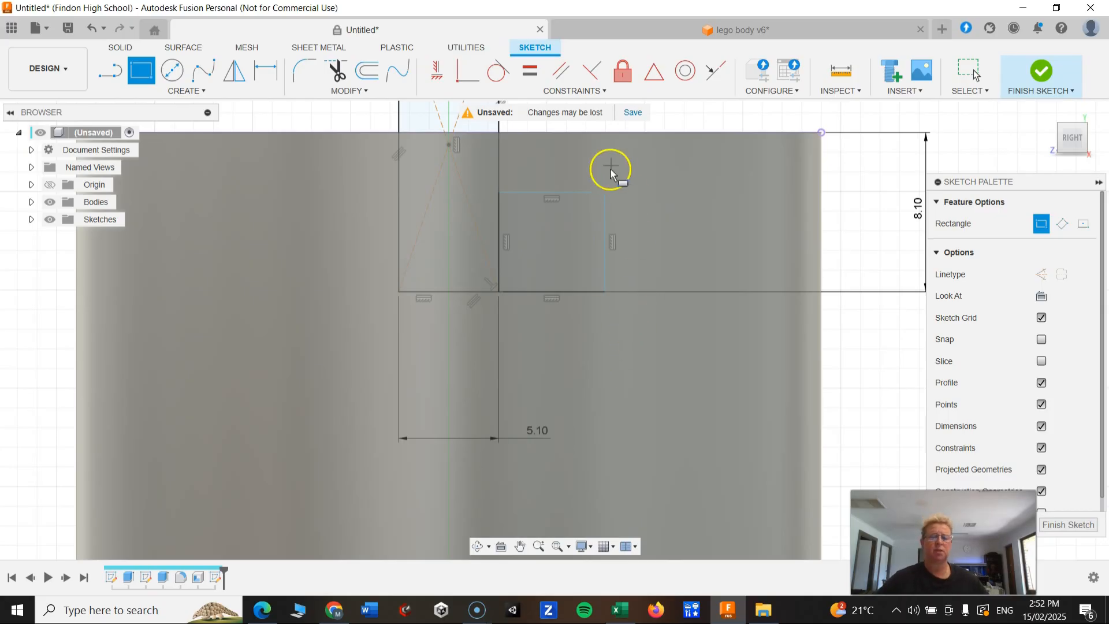
- Dimension the lower edge of the rectangle beside the slot and set its width to 5.1 mm
scroll(606, 190, up, 2)
scroll(607, 199, down, 3)
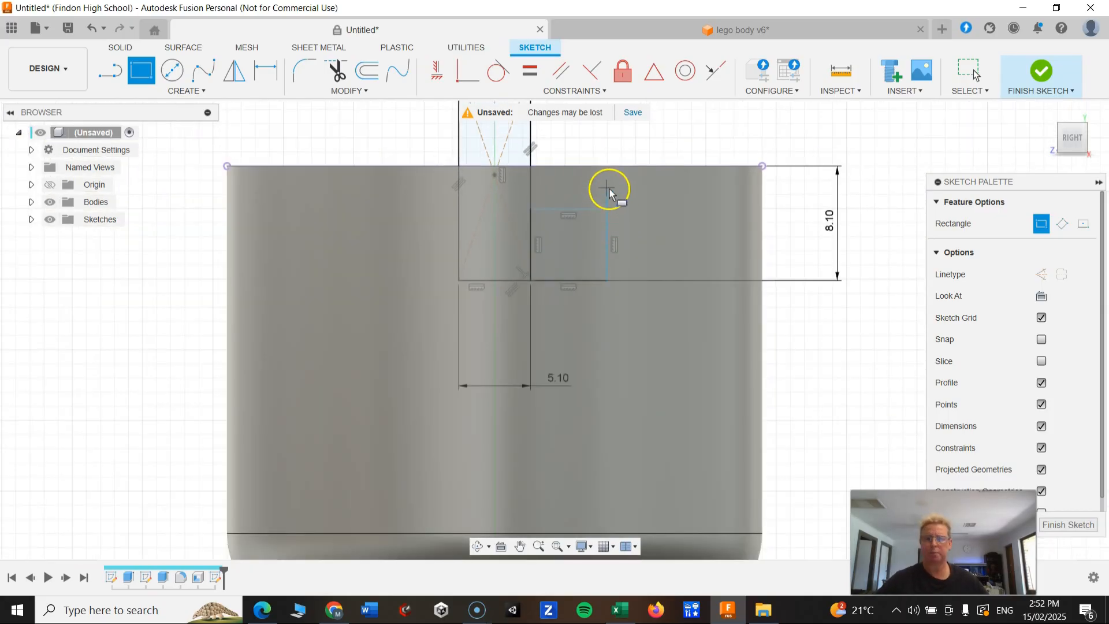
scroll(587, 184, up, 2)
scroll(584, 180, down, 2)
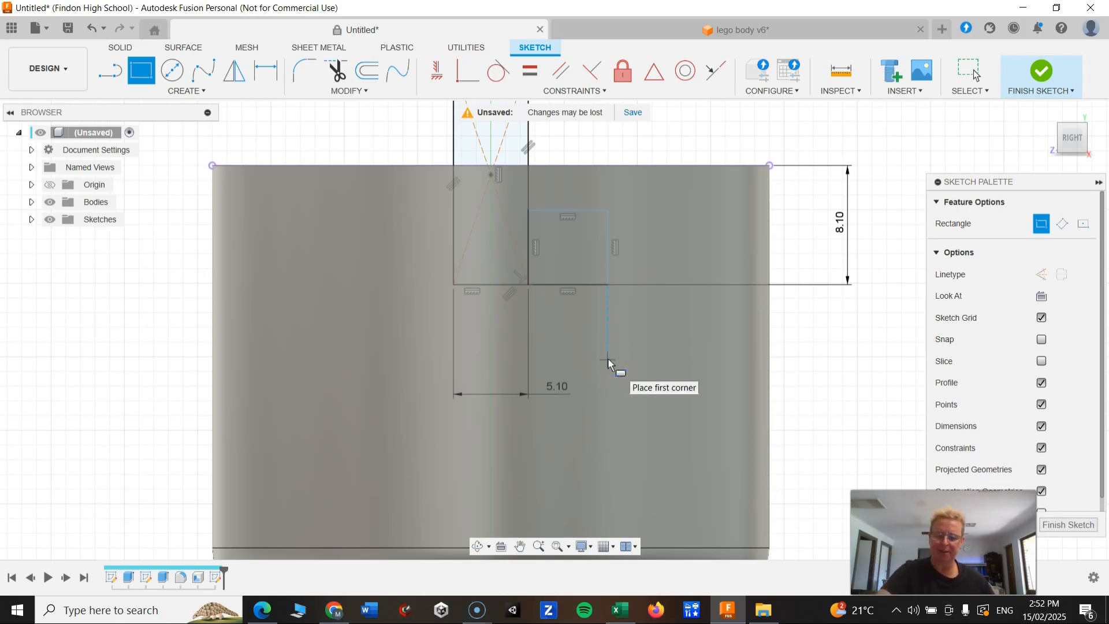
key(d)
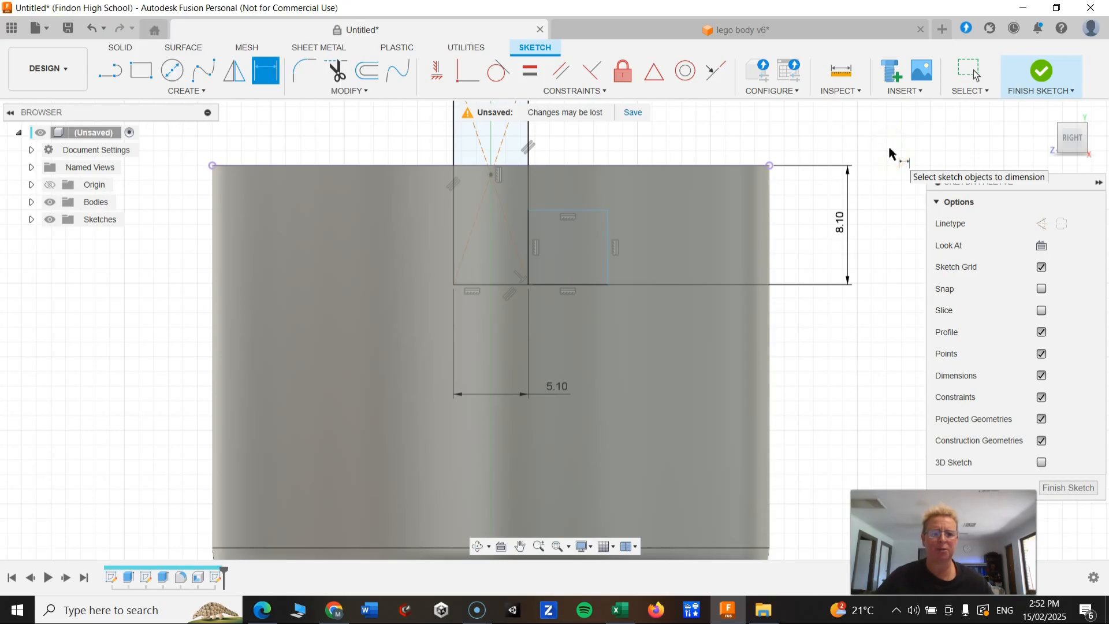
scroll(569, 295, up, 3)
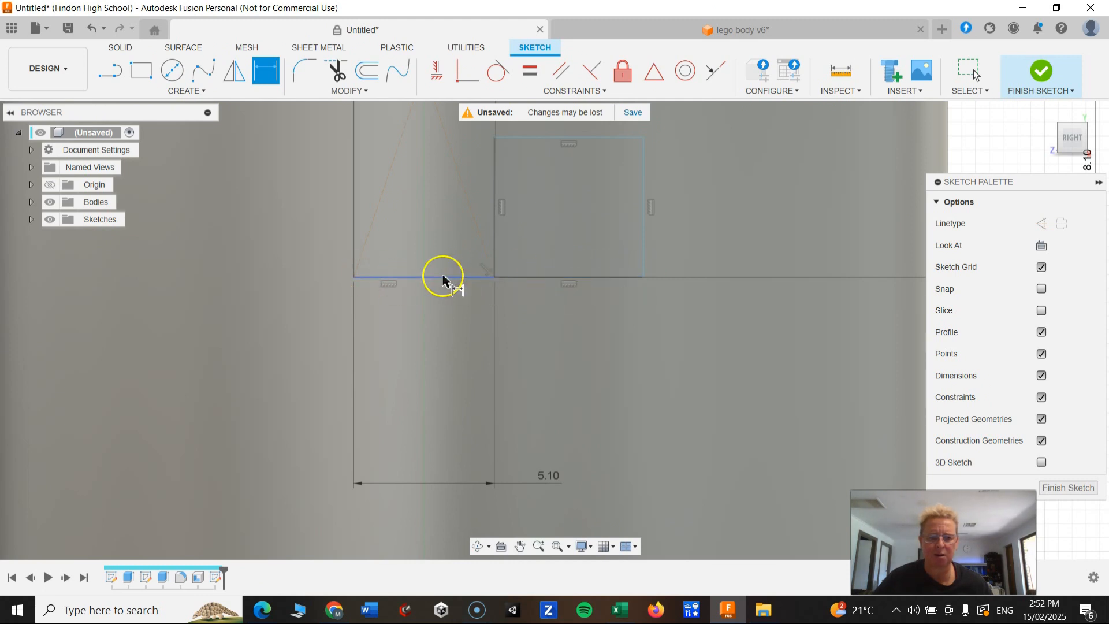
click(534, 282)
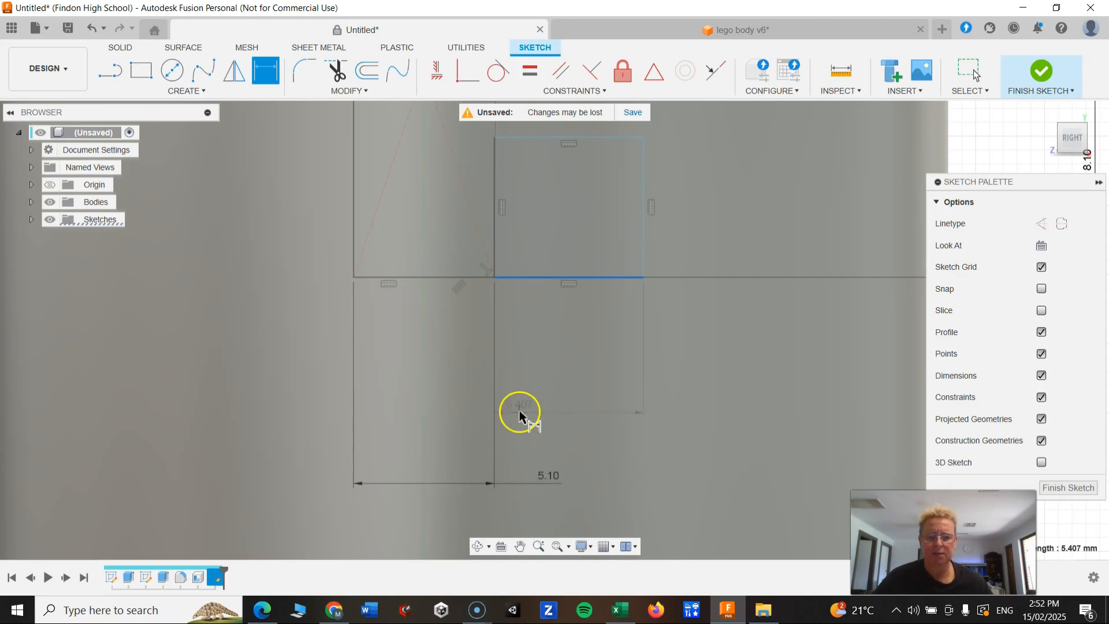
click(565, 391)
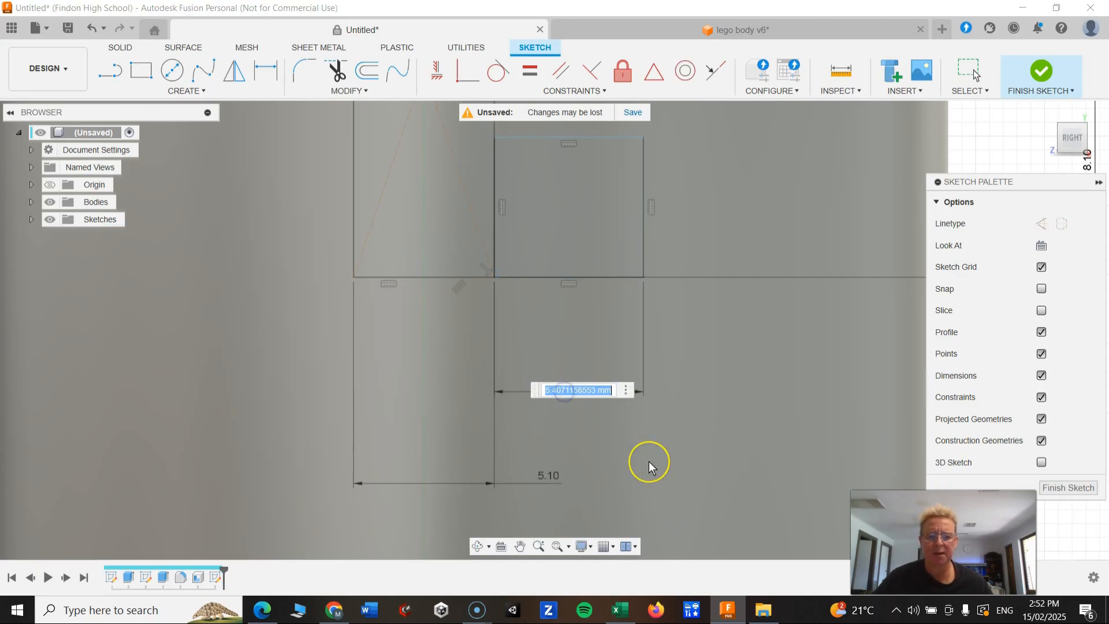
text(5.1)
key(Return)
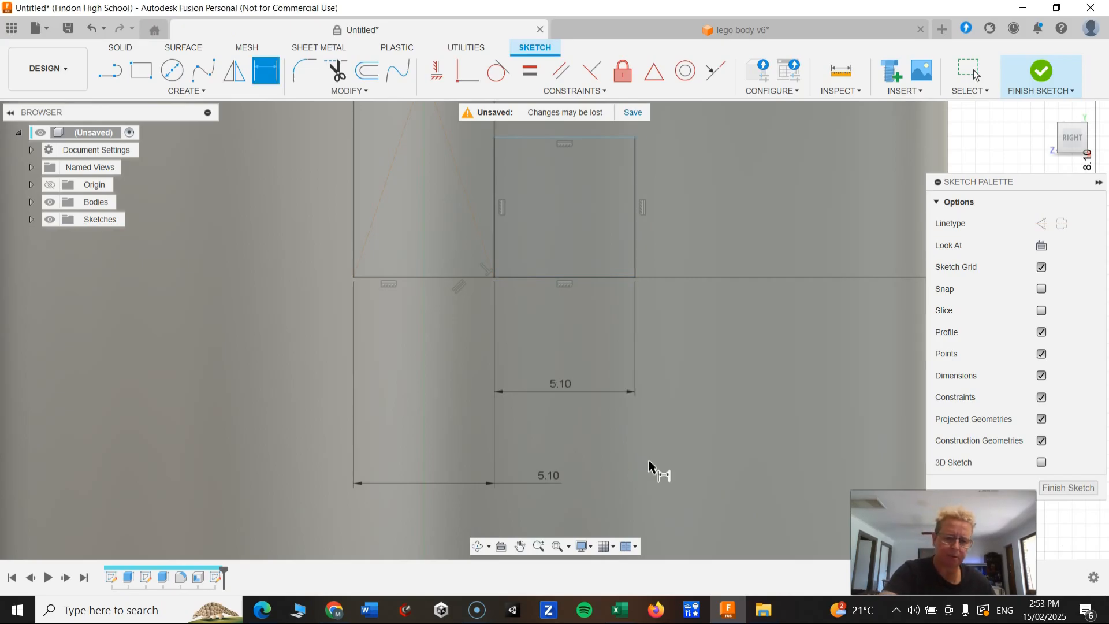
- Dimension the outer vertical edge of the rectangle beside the slot and set its height to 5.1 mm
scroll(682, 343, down, 3)
scroll(696, 206, up, 2)
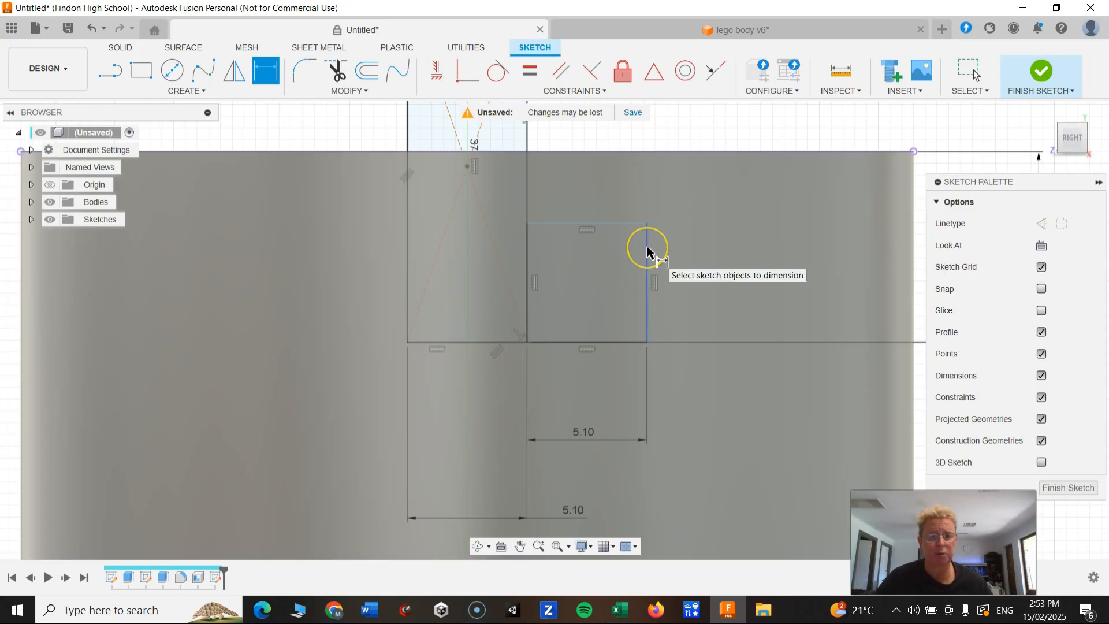
click(646, 252)
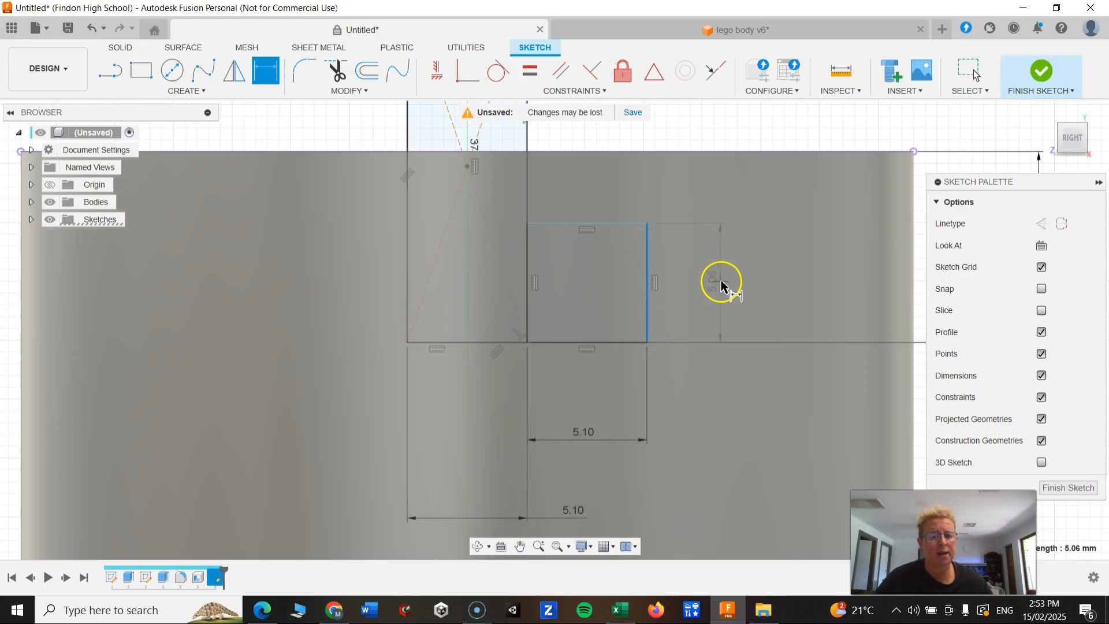
click(733, 282)
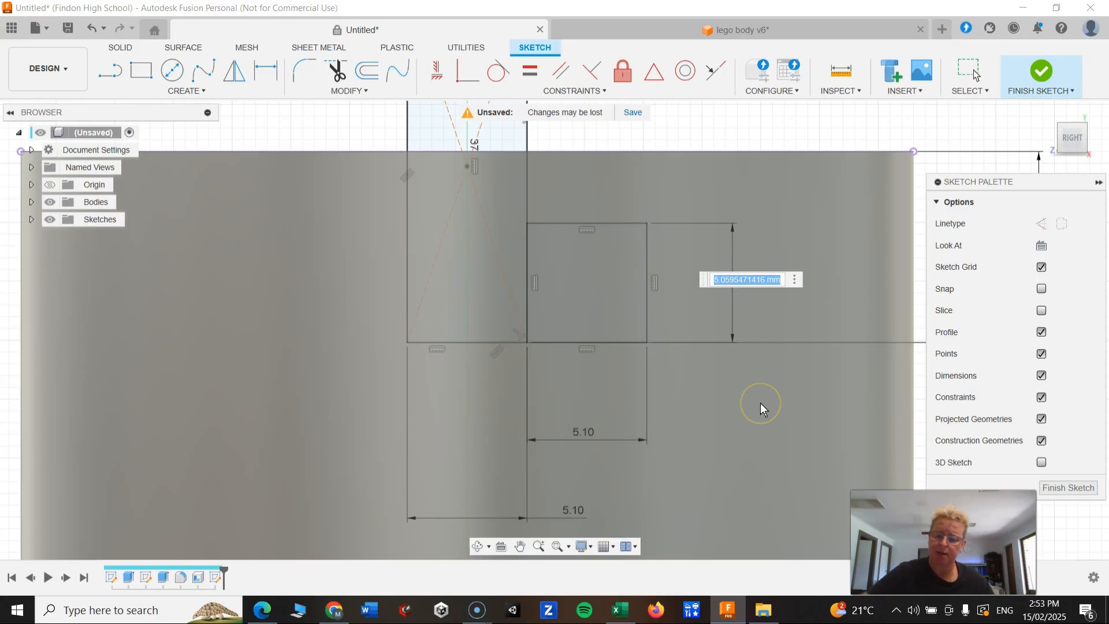
text(5.1)
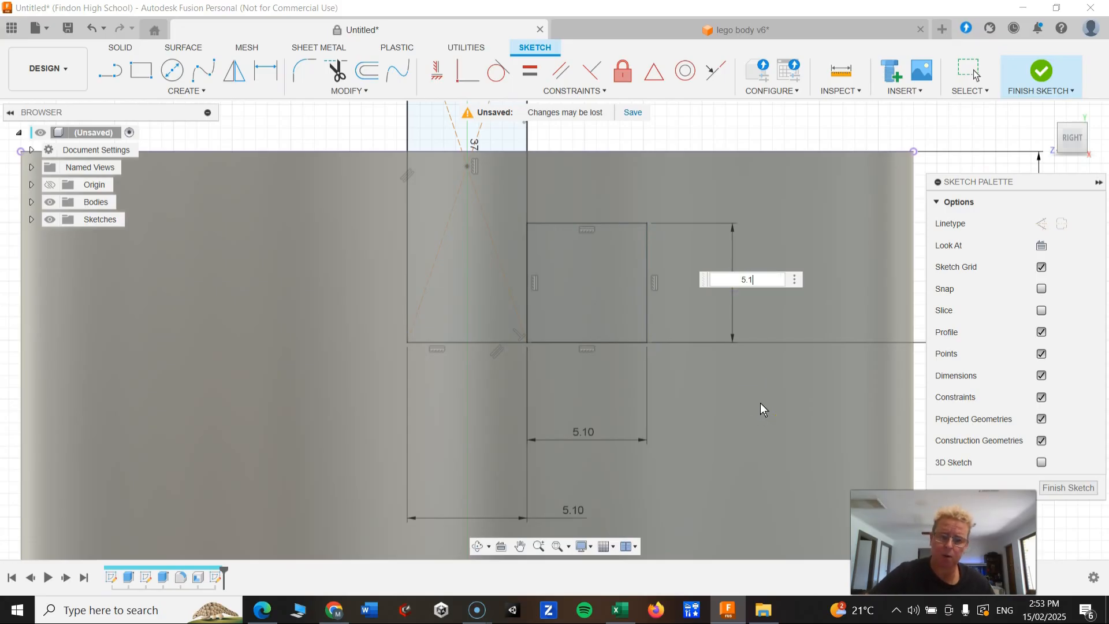
key(Return)
scroll(768, 432, down, 2)
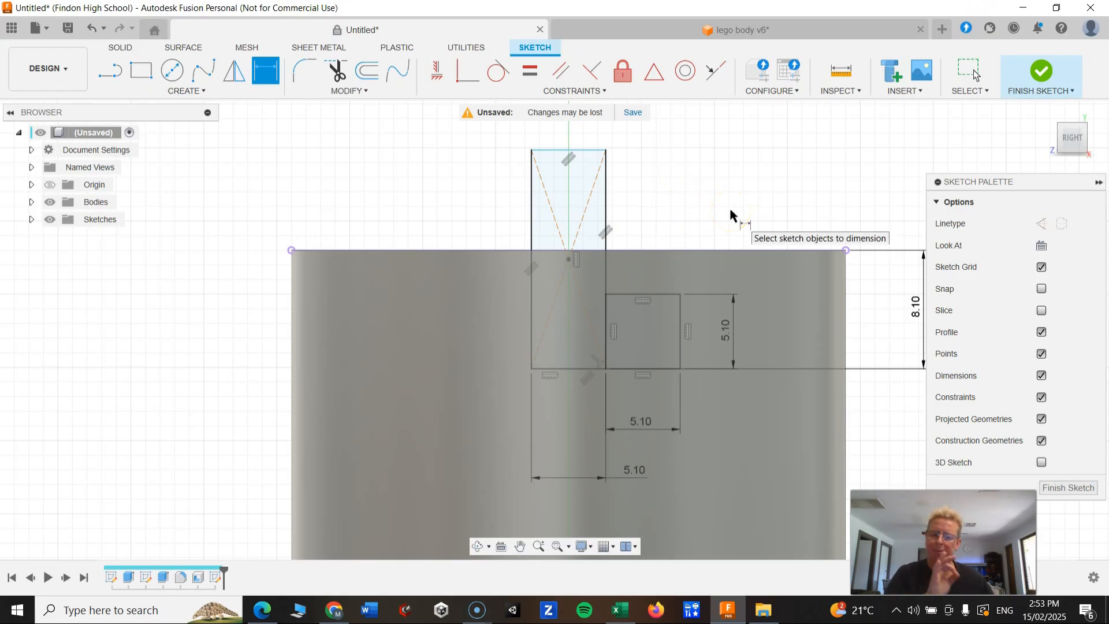
scroll(726, 219, up, 2)
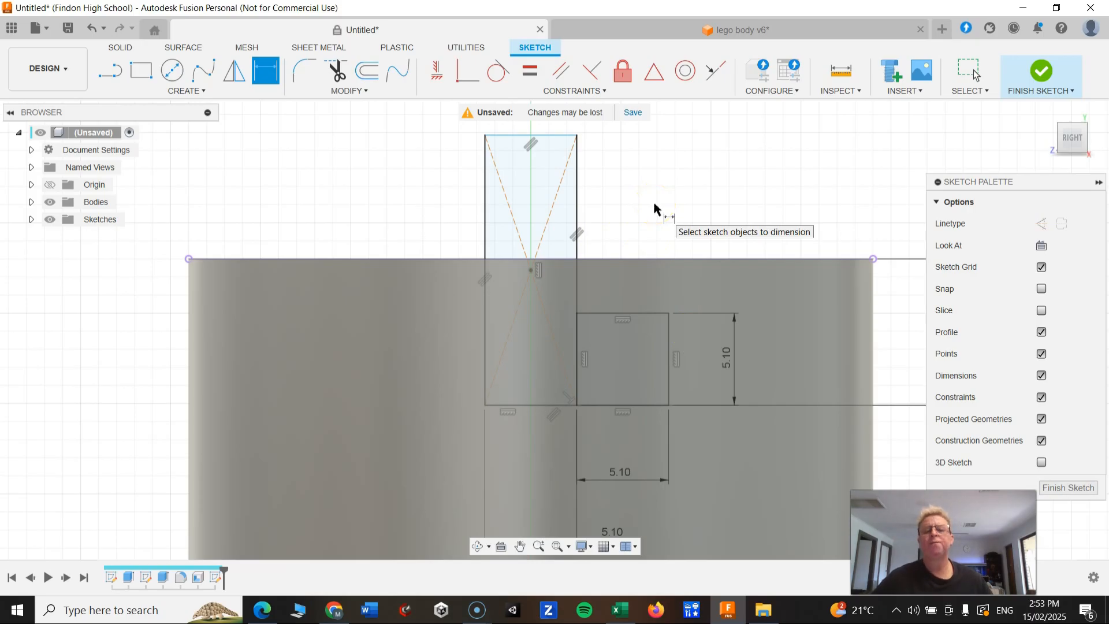
- Check the hooked cut in the lego body v6 design, and fillet both outer corners of the side rectangle with a 1.5 mm radius
click(770, 27)
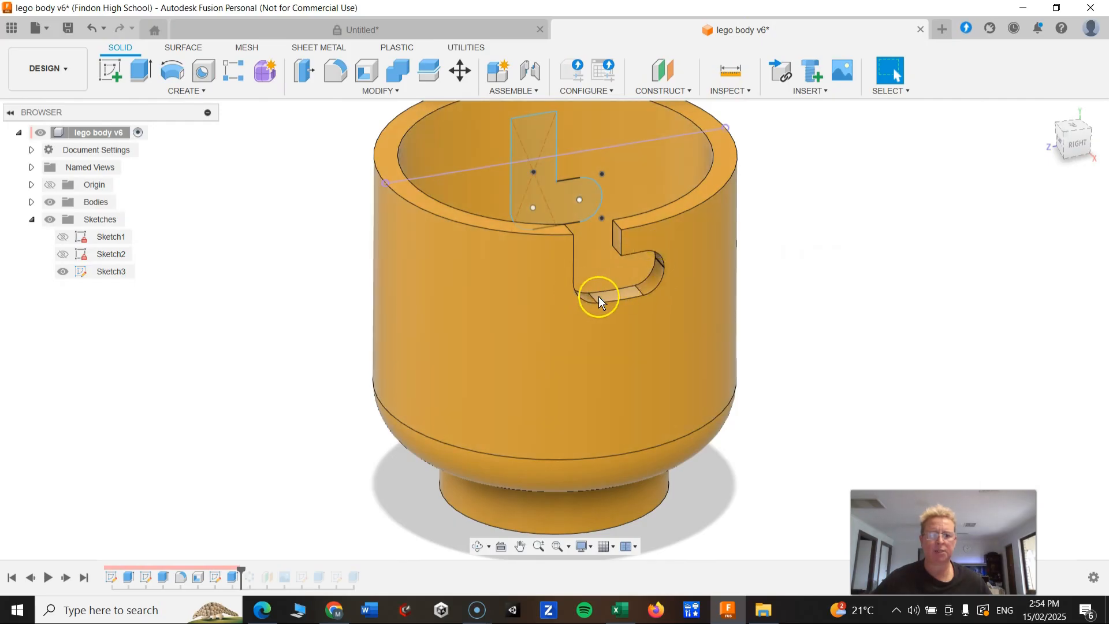
click(491, 26)
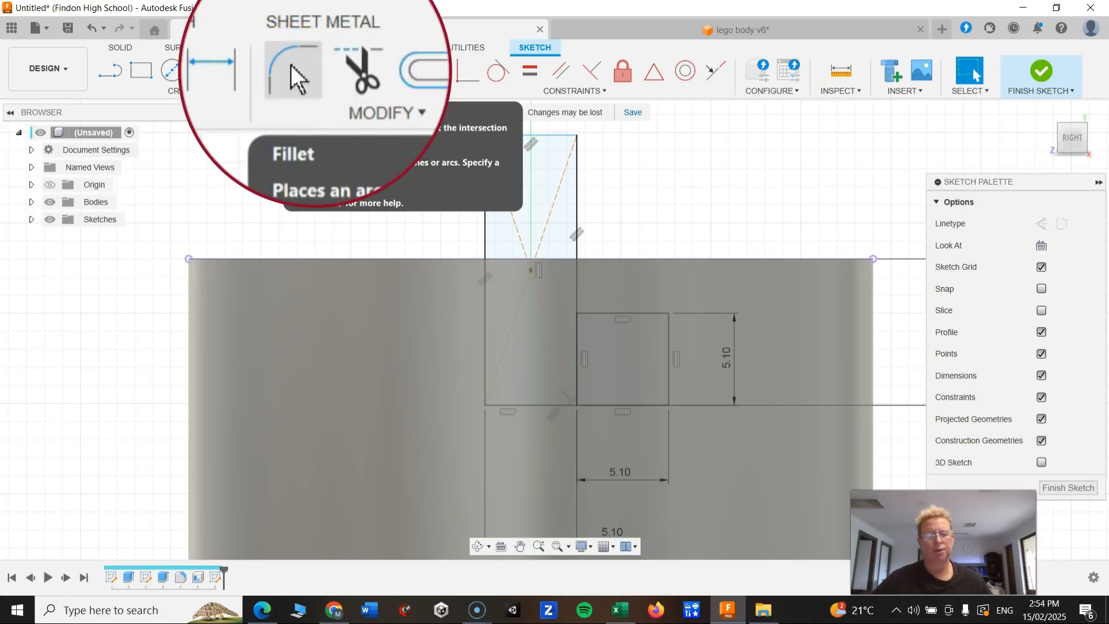
click(359, 109)
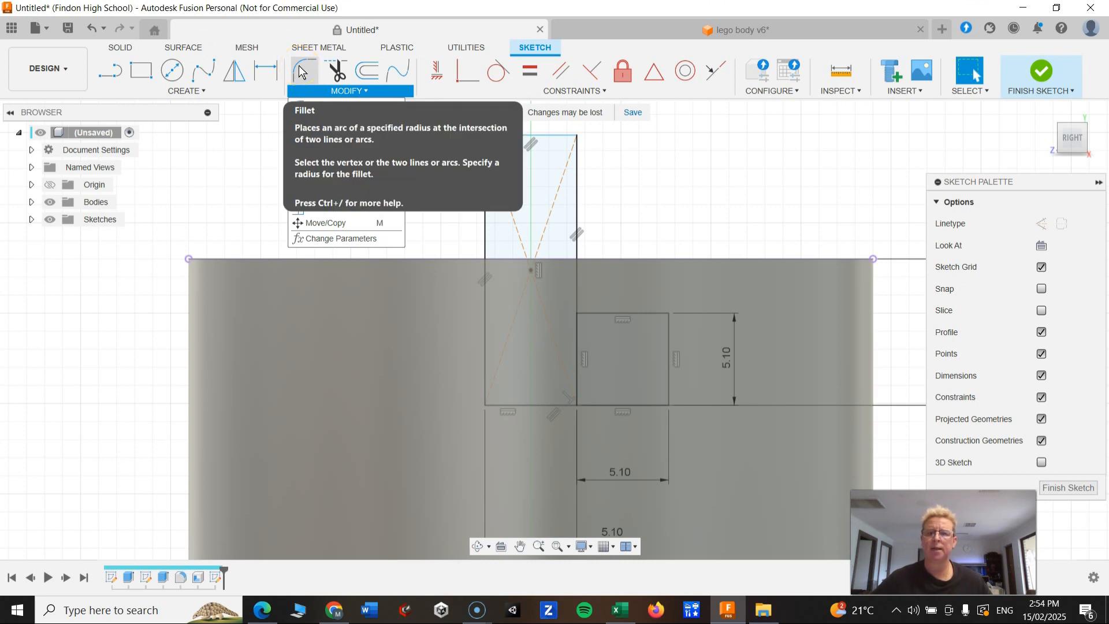
scroll(399, 439, down, 5)
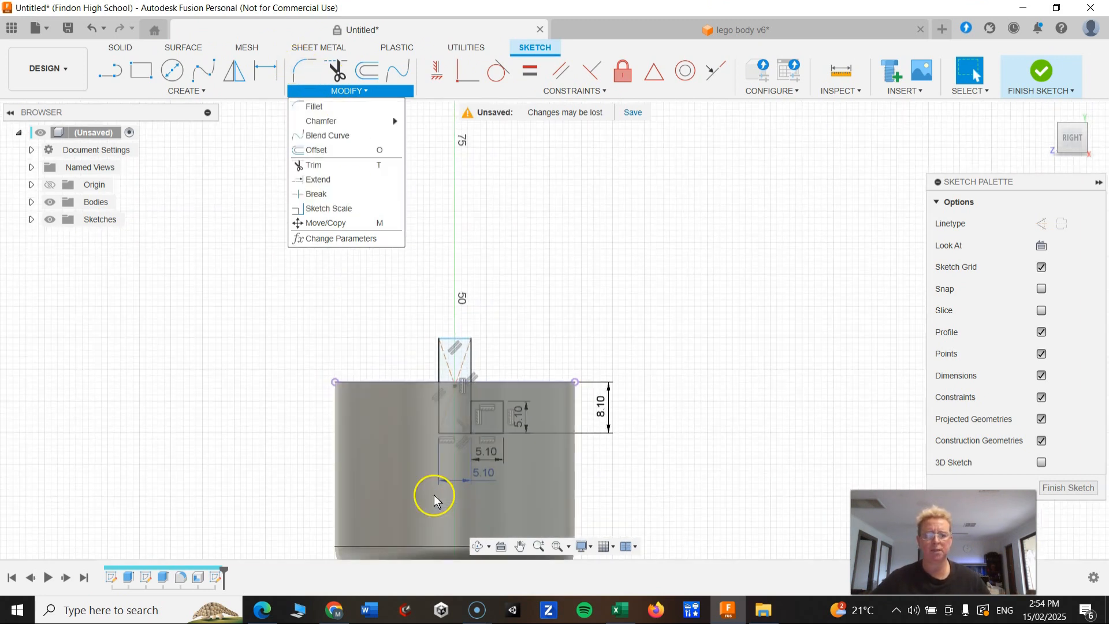
scroll(388, 541, up, 2)
mouse_move(415, 484)
middle_down()
mouse_move(422, 267)
mouse_move(383, 445)
mouse_move(387, 426)
middle_up()
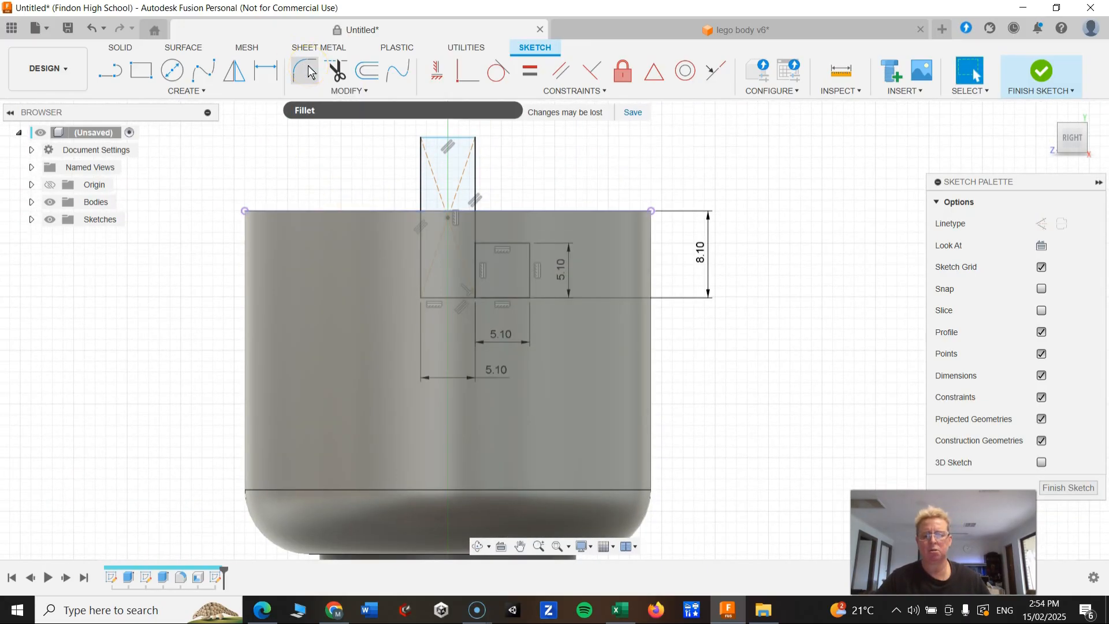
click(312, 68)
click(296, 72)
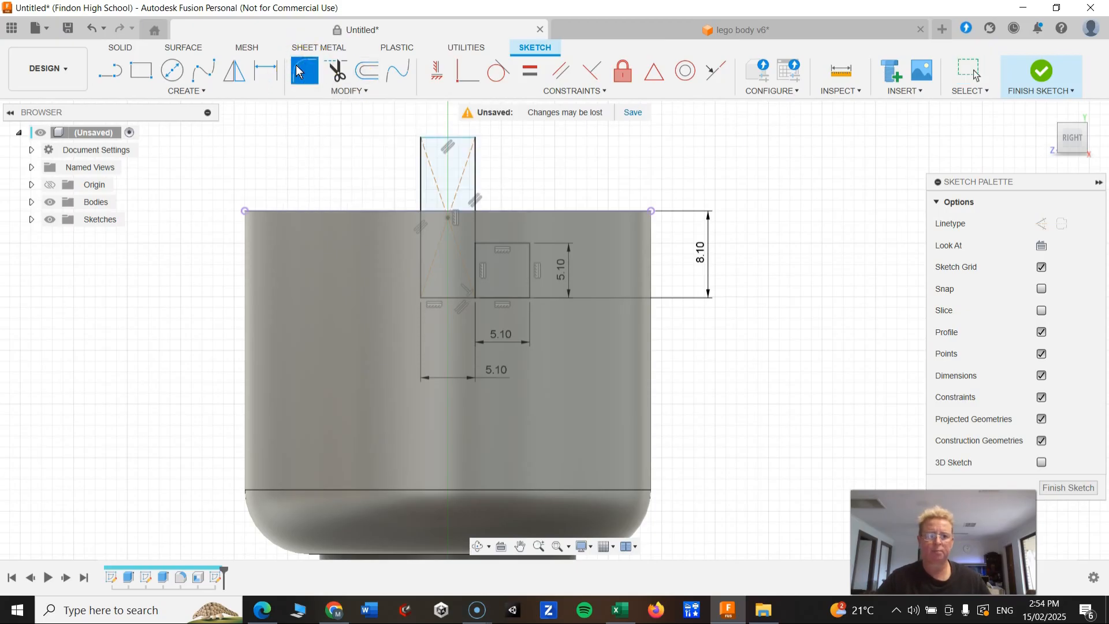
scroll(528, 265, up, 3)
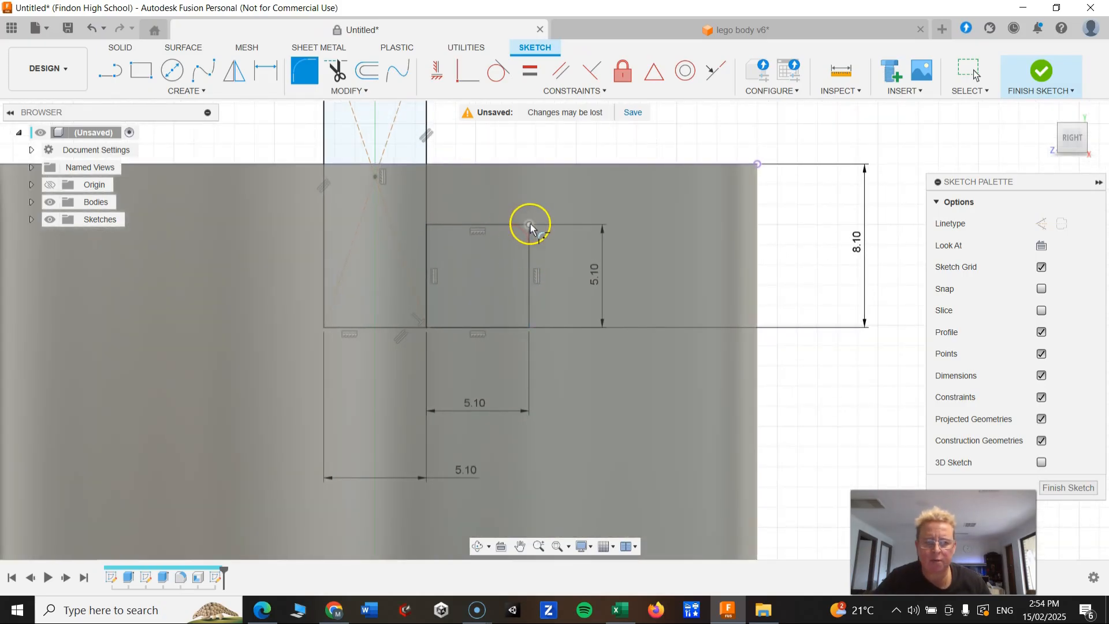
scroll(530, 225, up, 3)
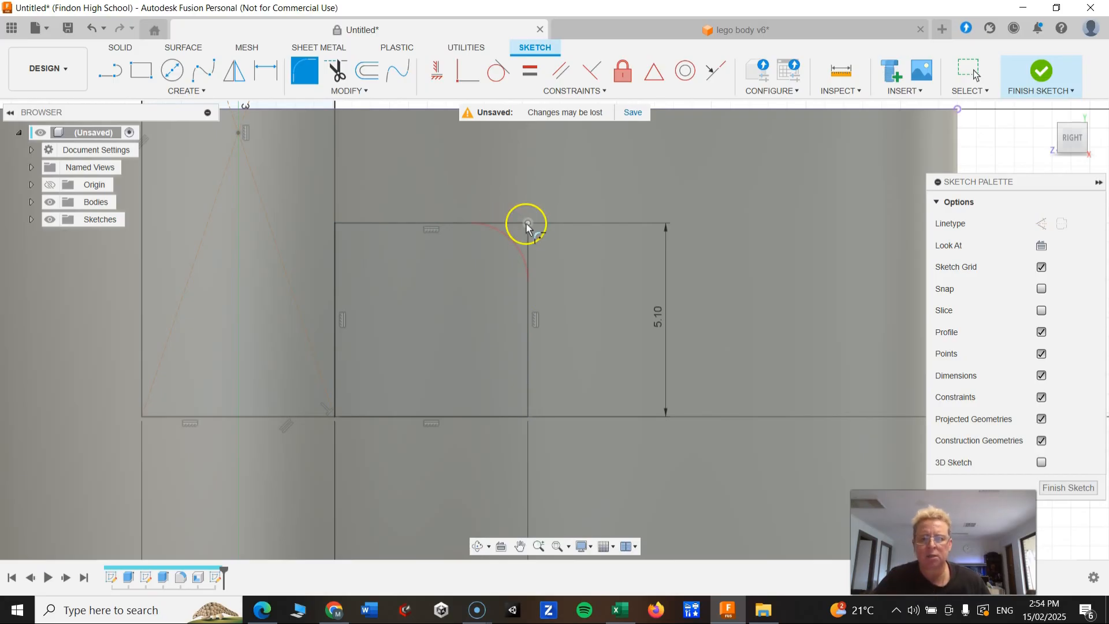
click(527, 223)
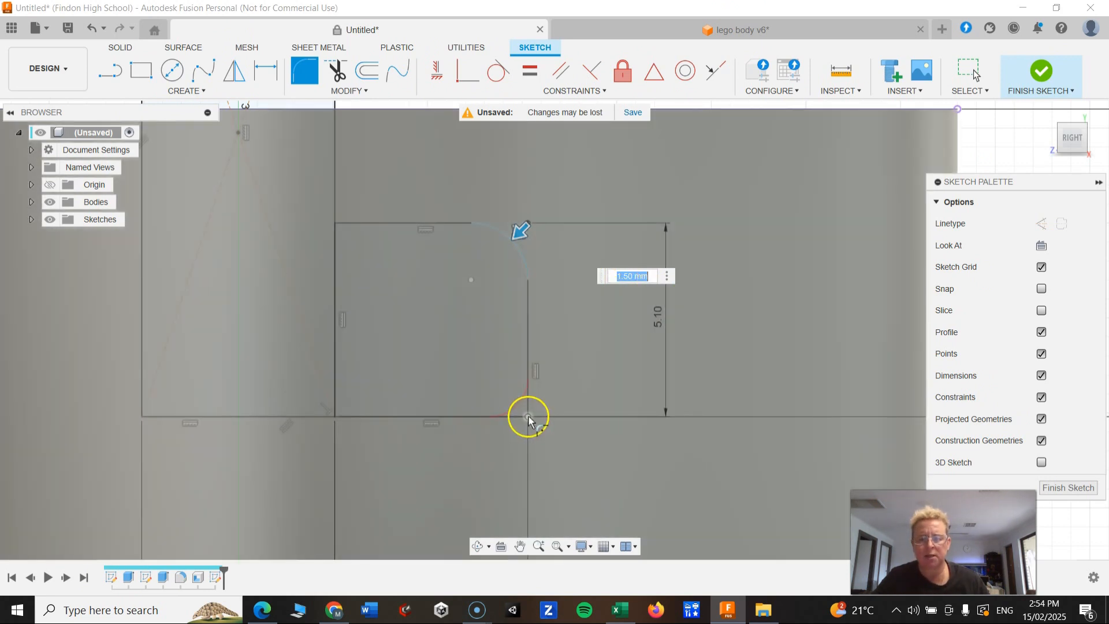
click(528, 417)
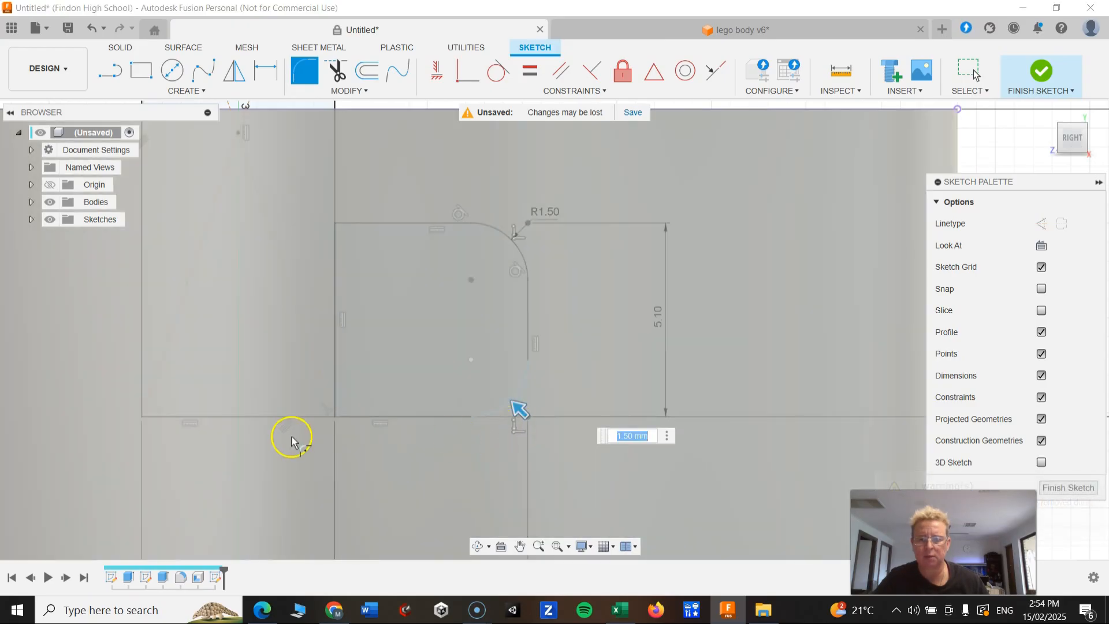
- Fillet the slot's lower-left corner as well and set the shared radius of all three corner fillets to 2.5 mm
scroll(218, 351, down, 1)
scroll(219, 351, down, 1)
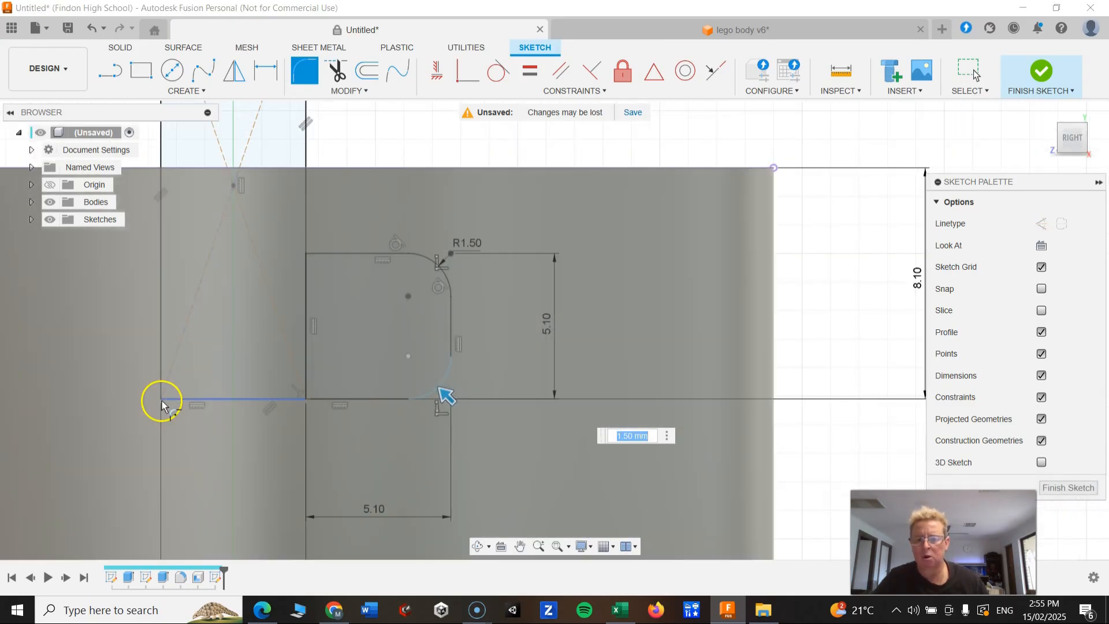
scroll(163, 399, up, 2)
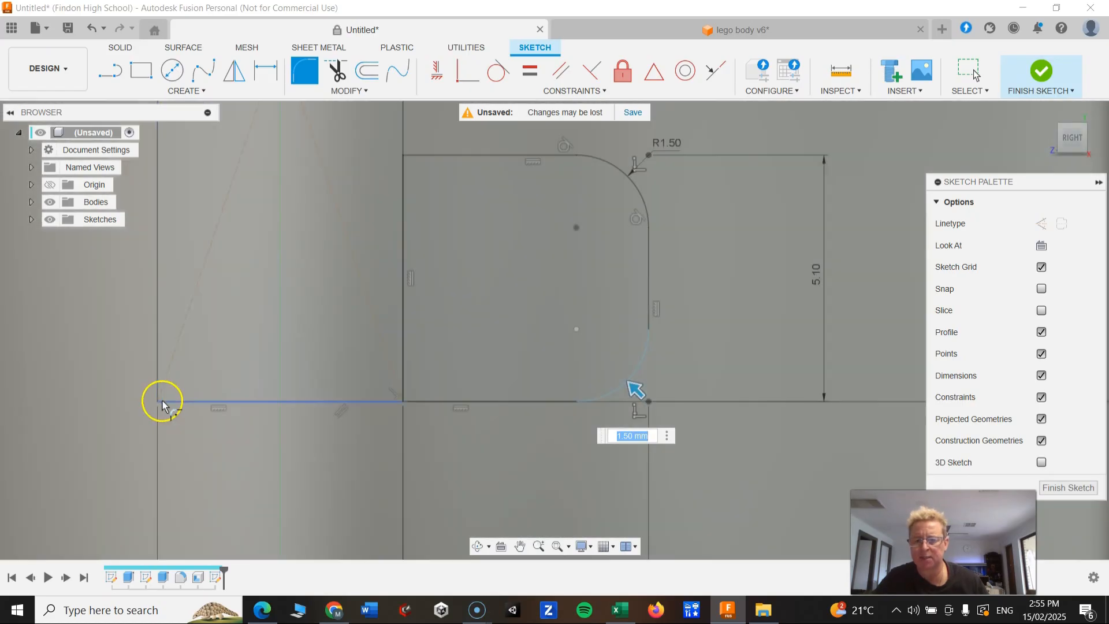
scroll(159, 398, up, 2)
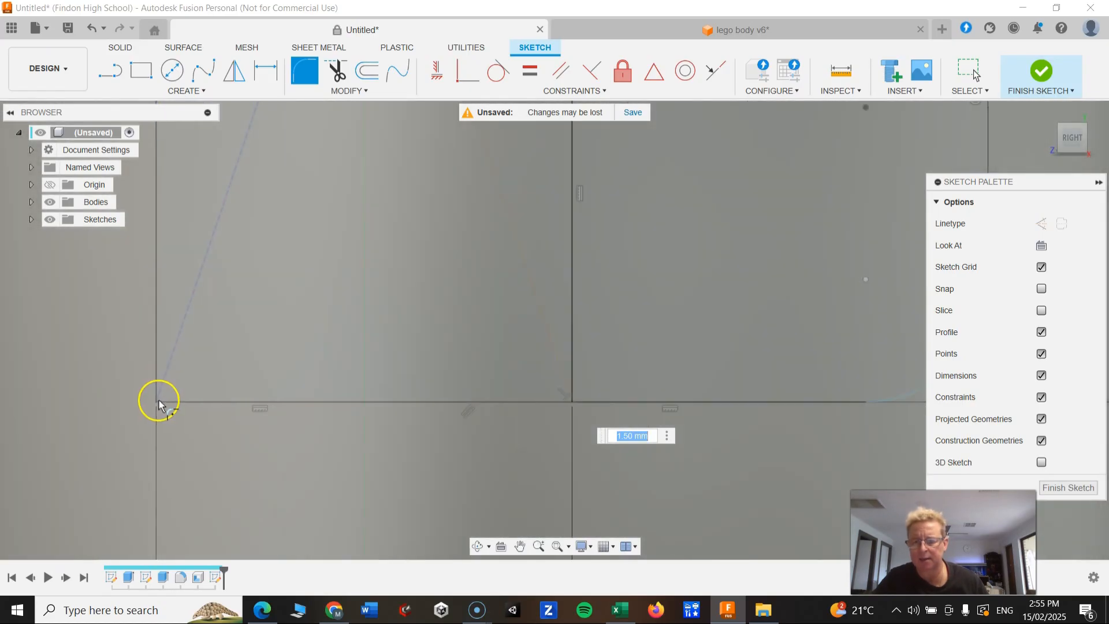
scroll(157, 408, down, 2)
scroll(161, 401, up, 2)
scroll(163, 399, down, 2)
scroll(162, 382, up, 1)
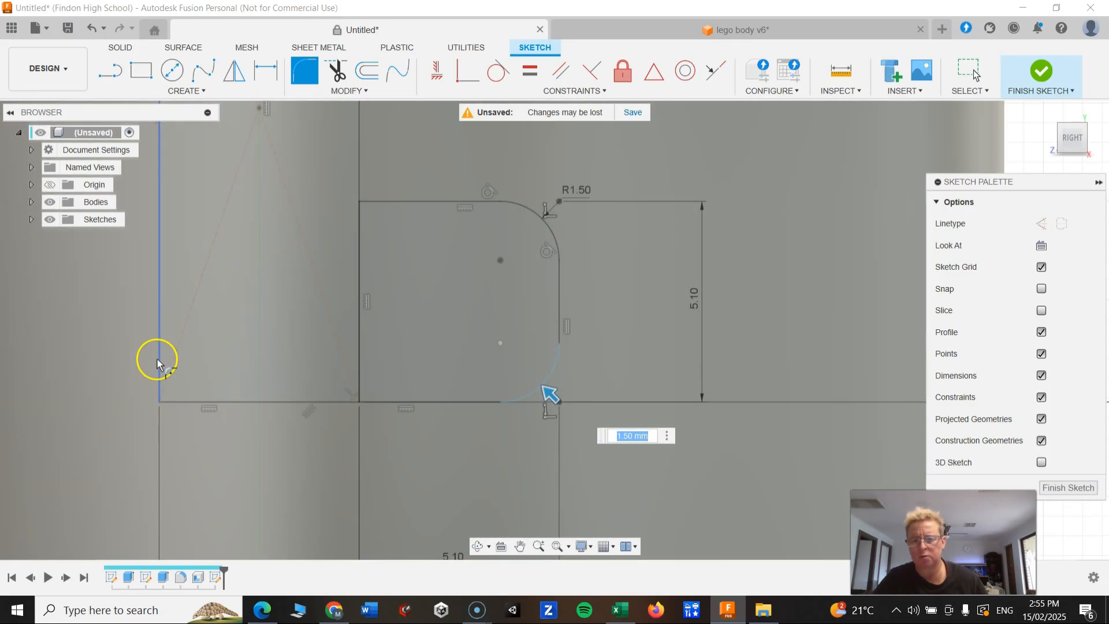
click(157, 359)
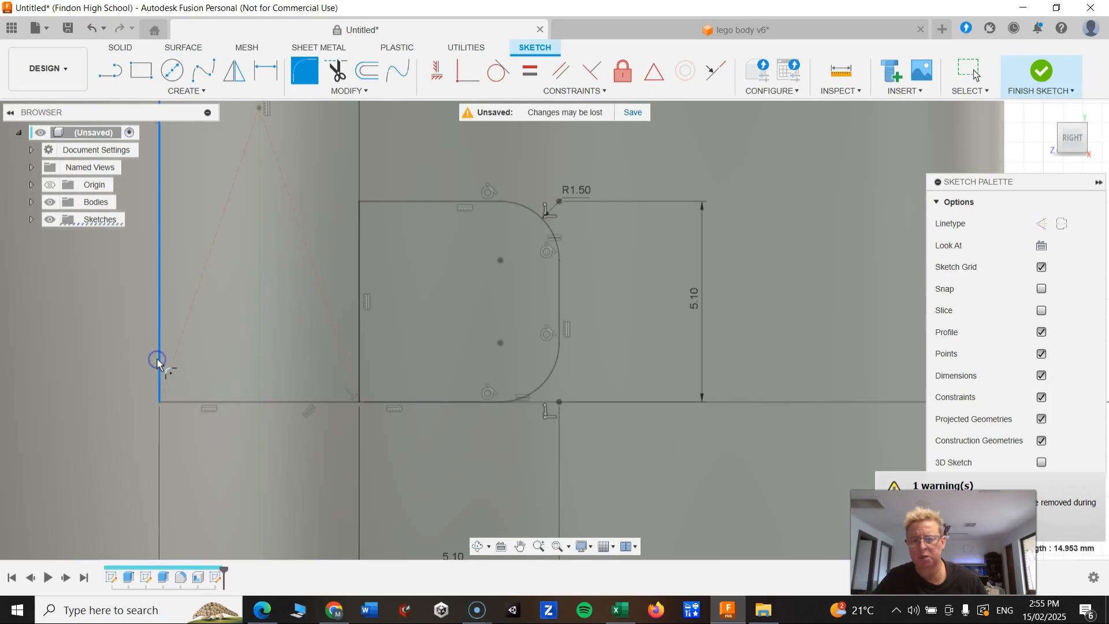
click(179, 407)
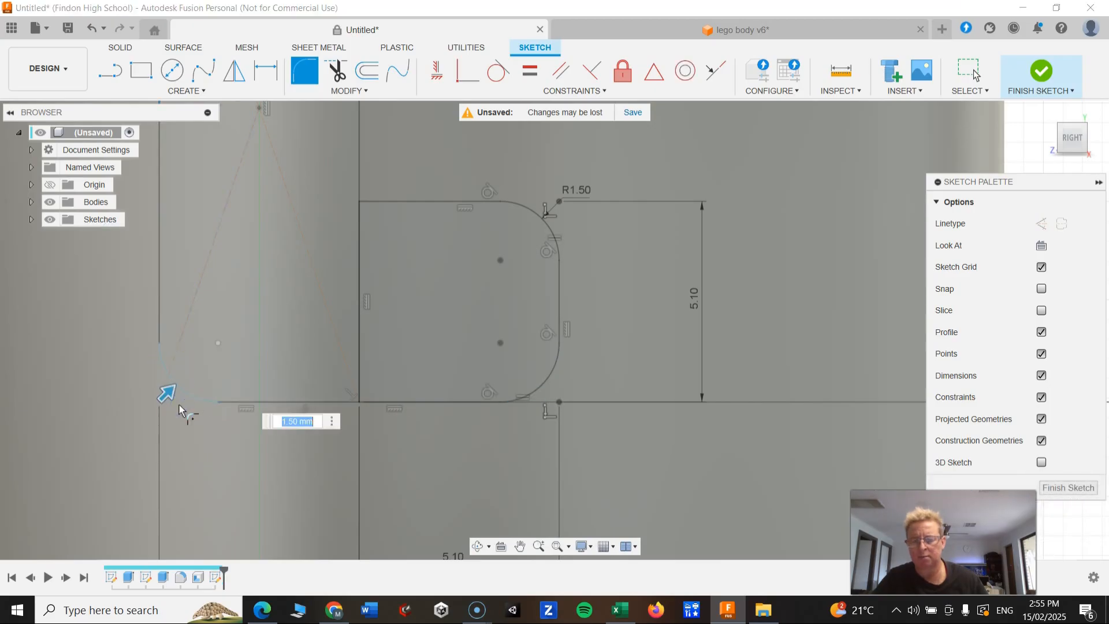
scroll(173, 386, up, 3)
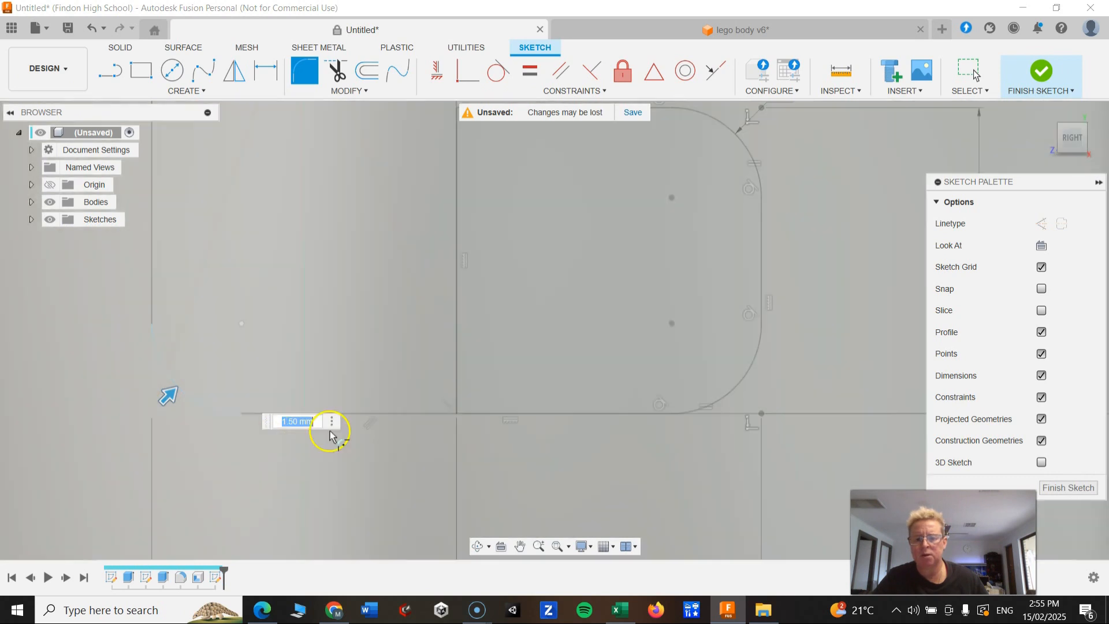
scroll(426, 434, down, 2)
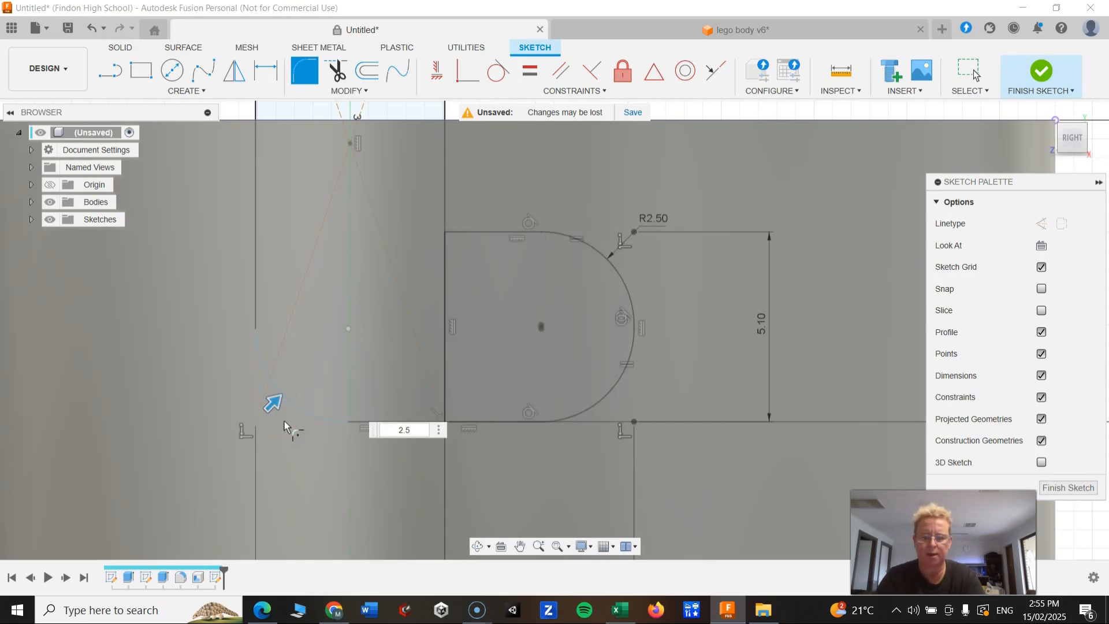
key(Return)
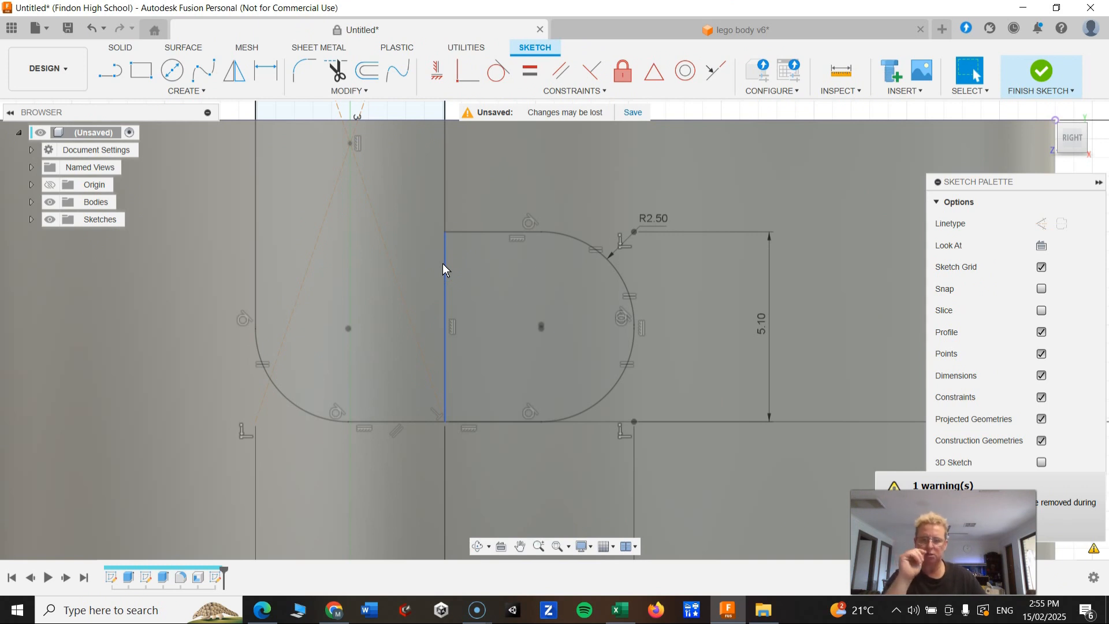
- Trim the two overlapping vertical lines dividing the slot from the side rectangle to leave one open hook outline
click(353, 92)
click(334, 72)
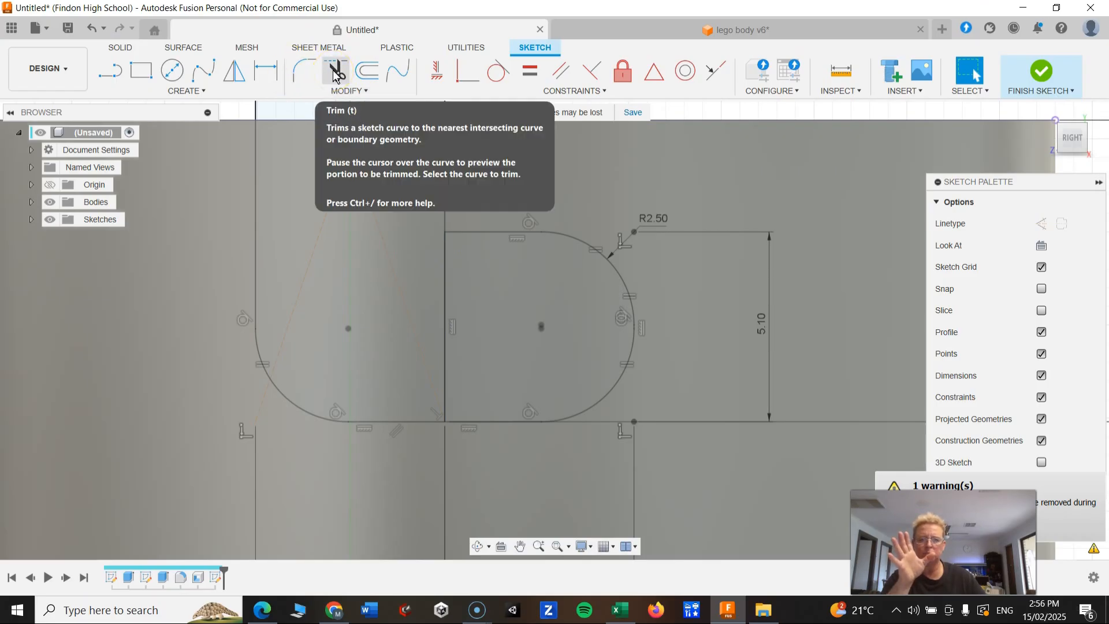
click(334, 73)
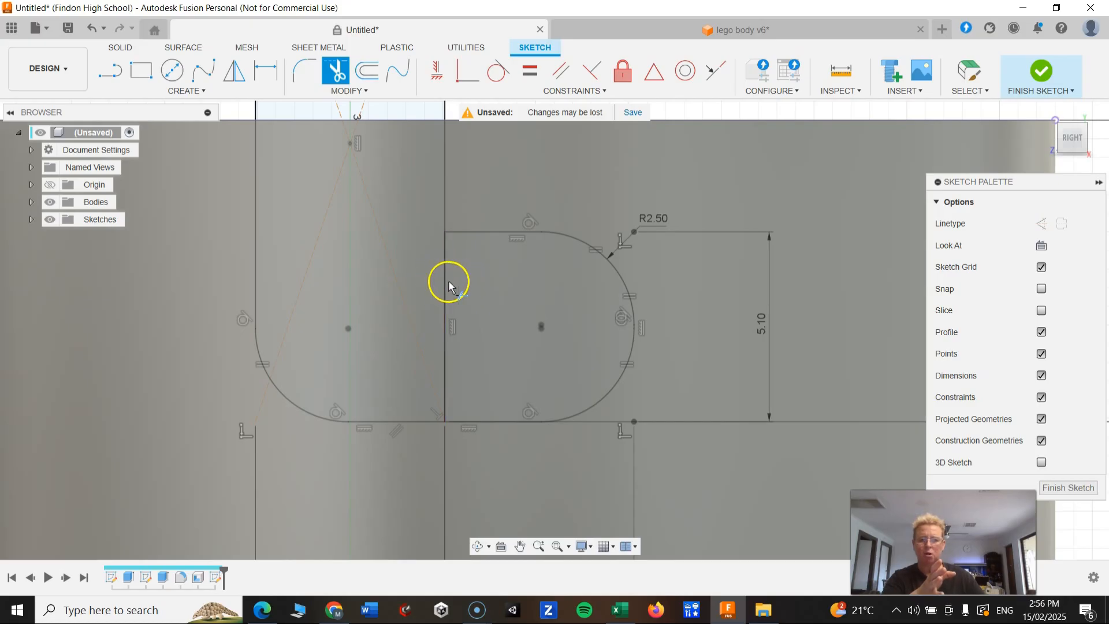
scroll(448, 286, up, 3)
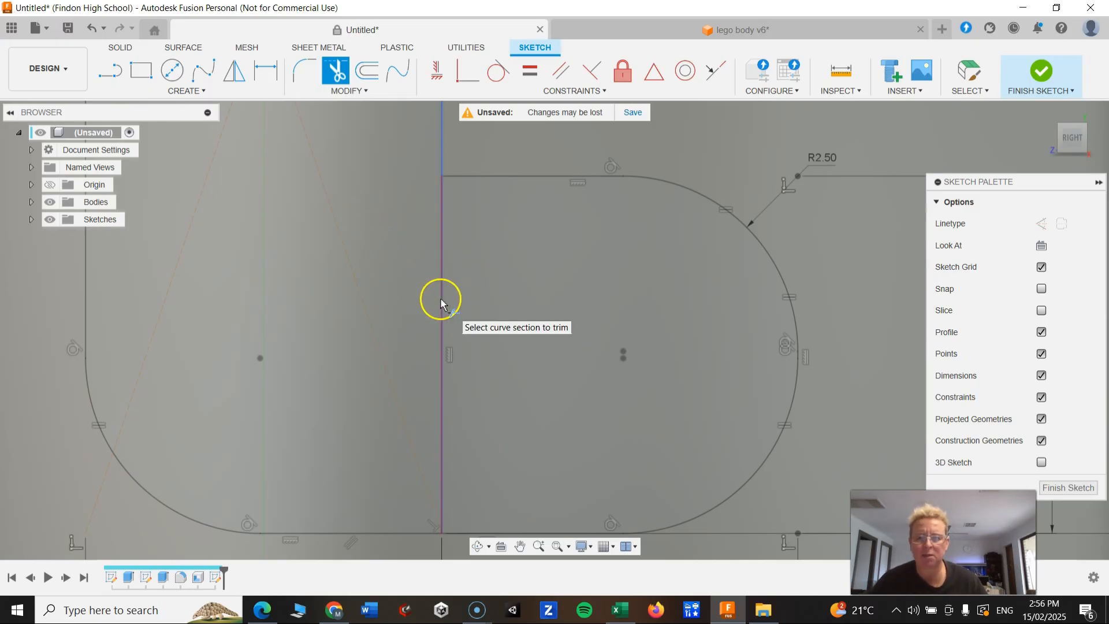
click(441, 296)
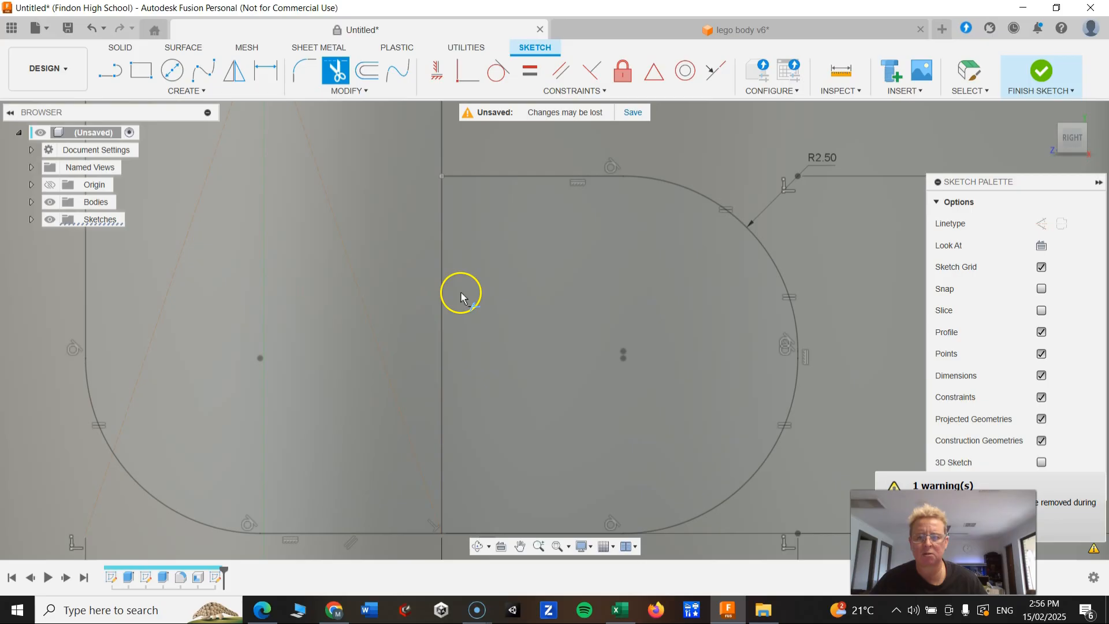
click(443, 296)
scroll(509, 372, up, 1)
scroll(514, 379, down, 4)
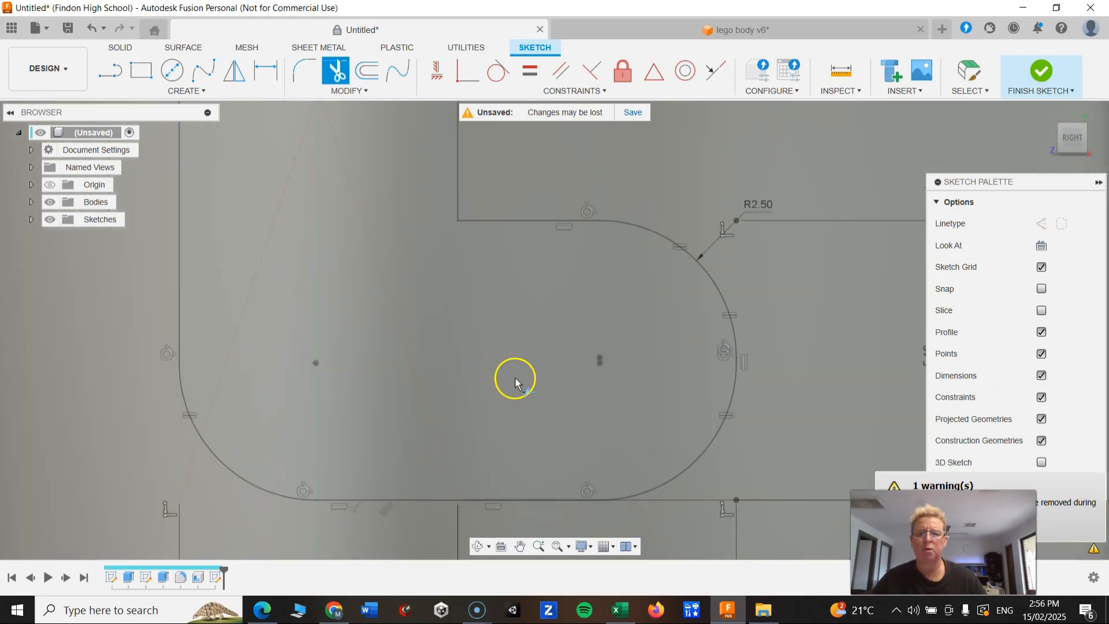
scroll(515, 384, down, 1)
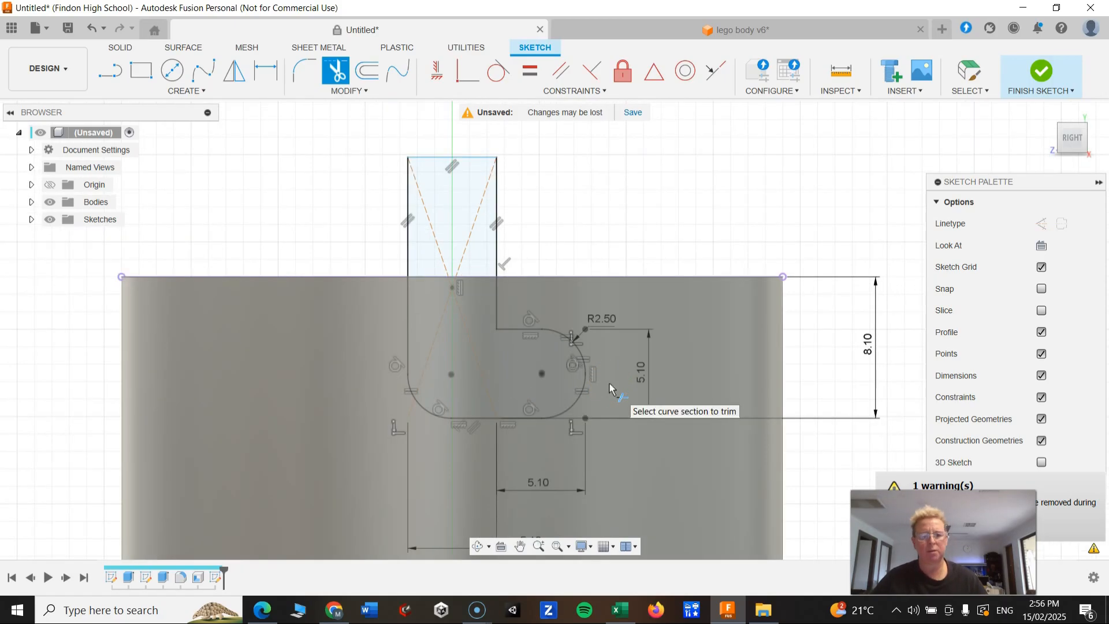
- Check the hooked cut in the lego body v6 design, and set up a Cut extrusion of the hook profile below the rim
click(731, 25)
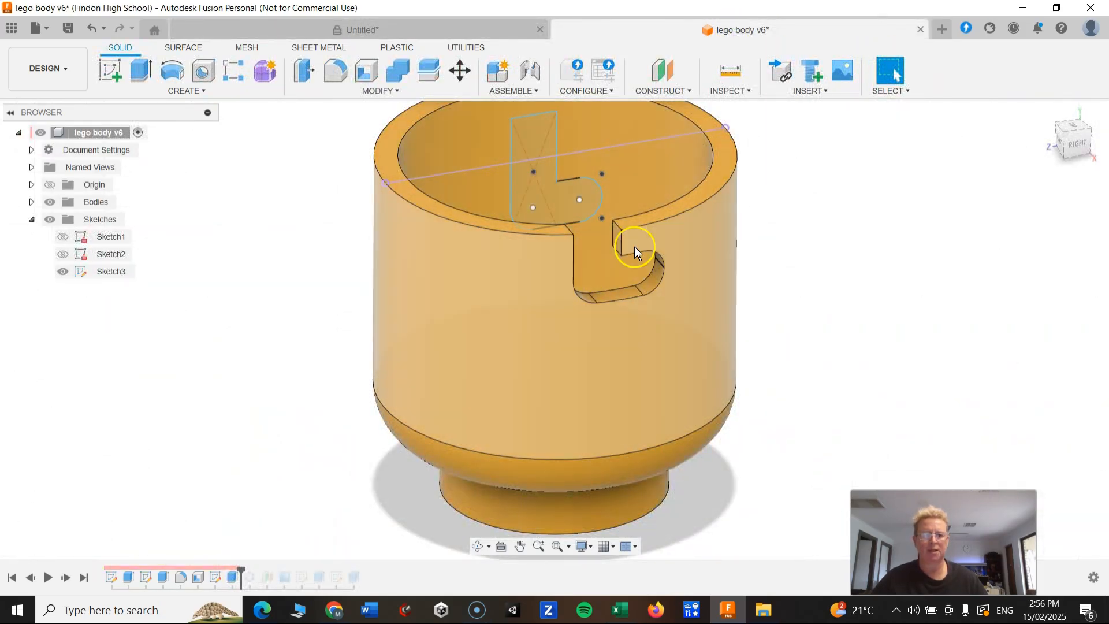
click(286, 29)
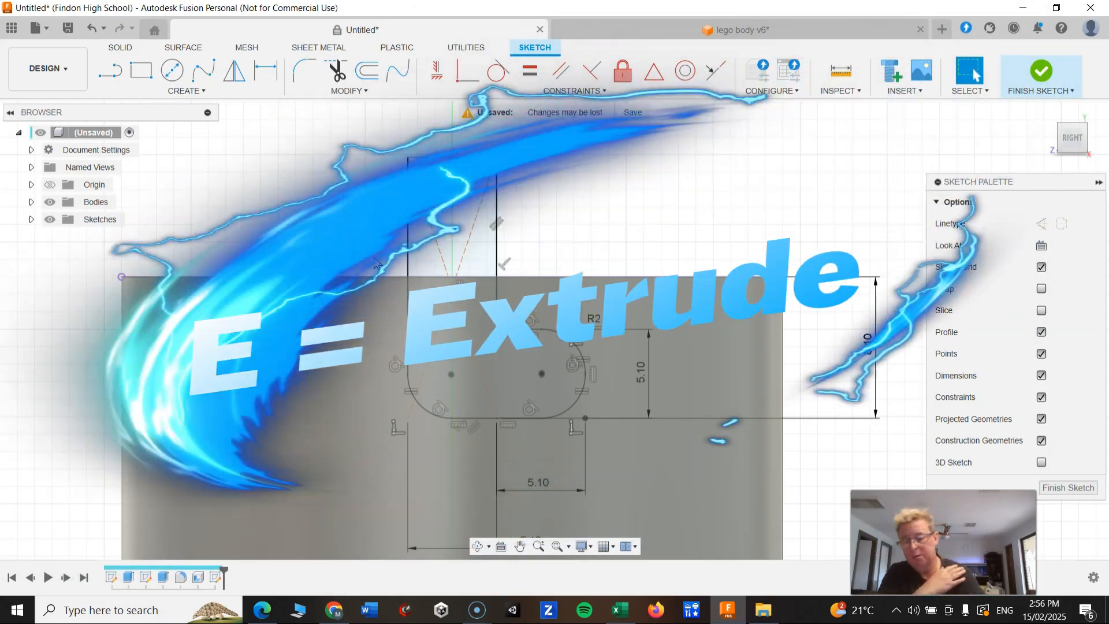
key(e)
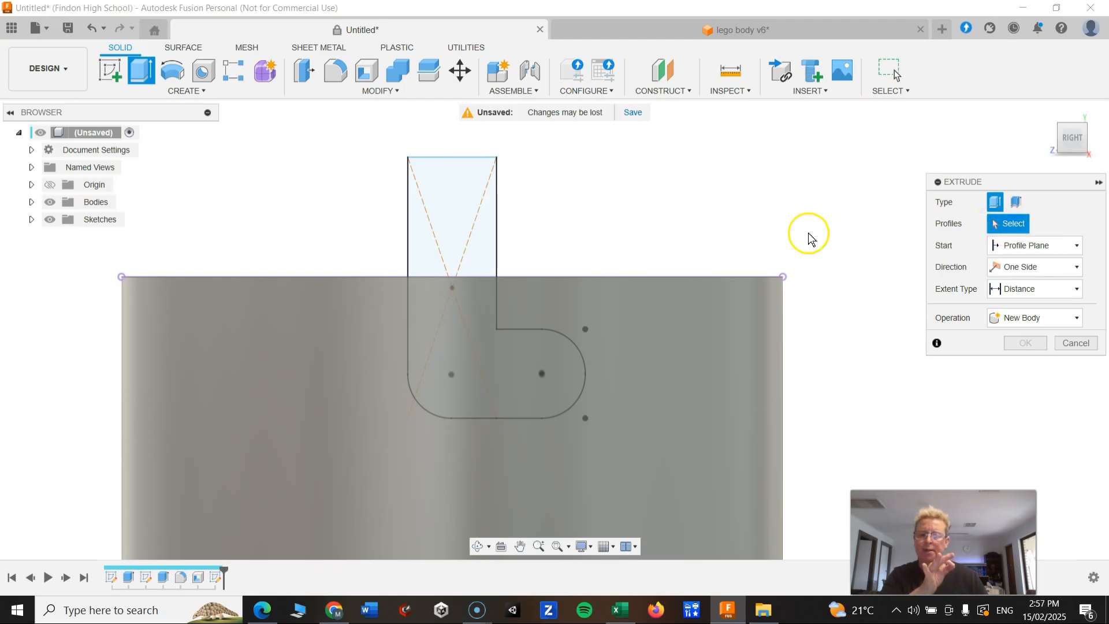
click(484, 381)
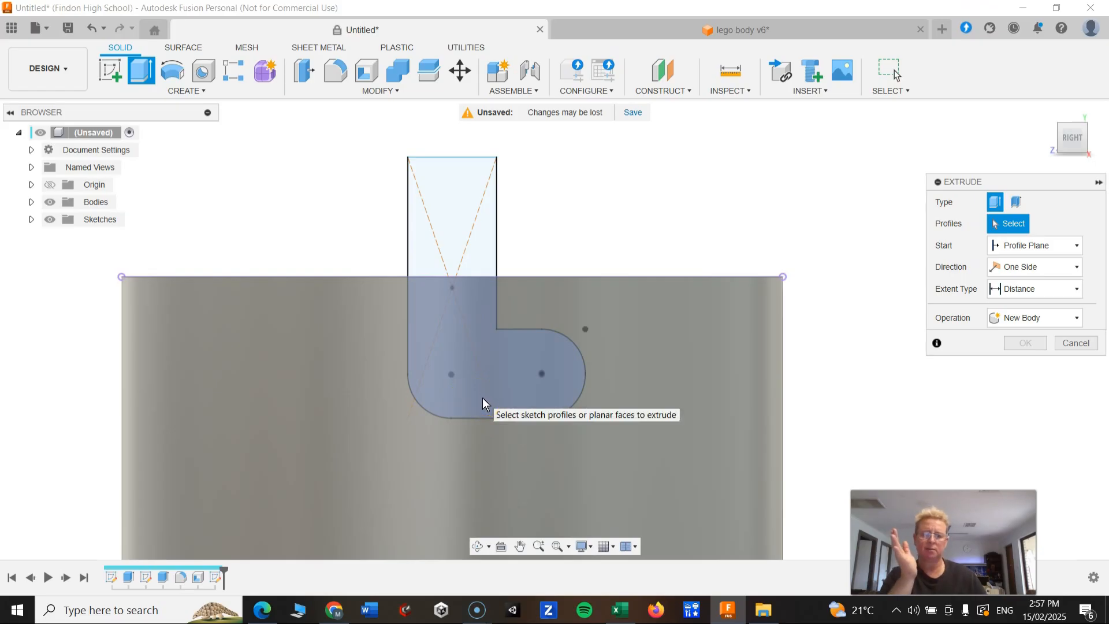
click(502, 342)
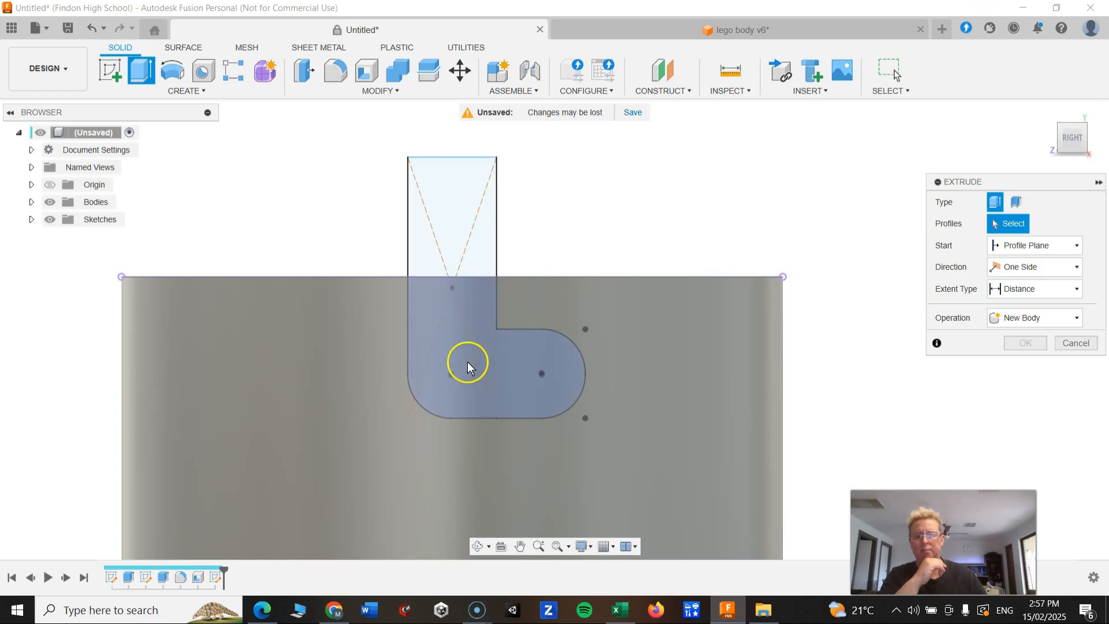
click(508, 362)
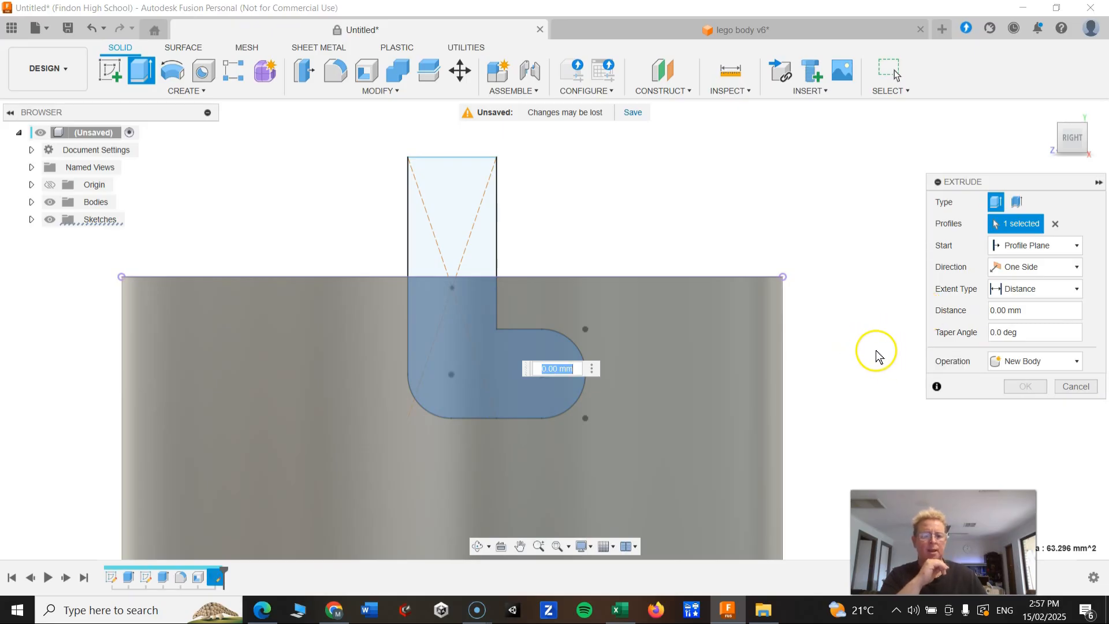
scroll(643, 420, down, 3)
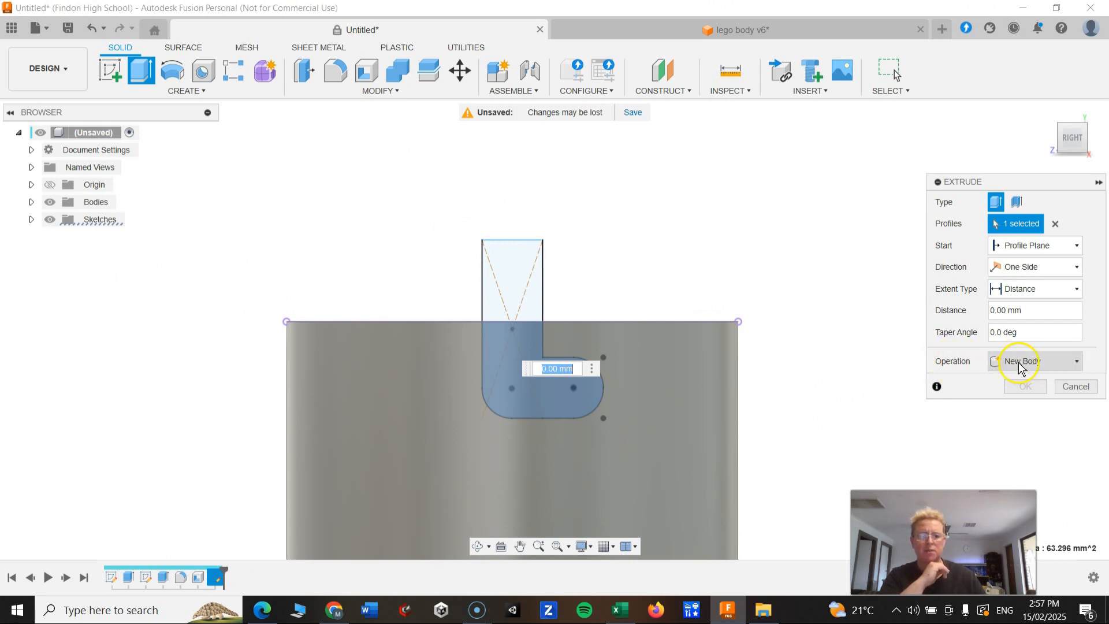
click(1054, 364)
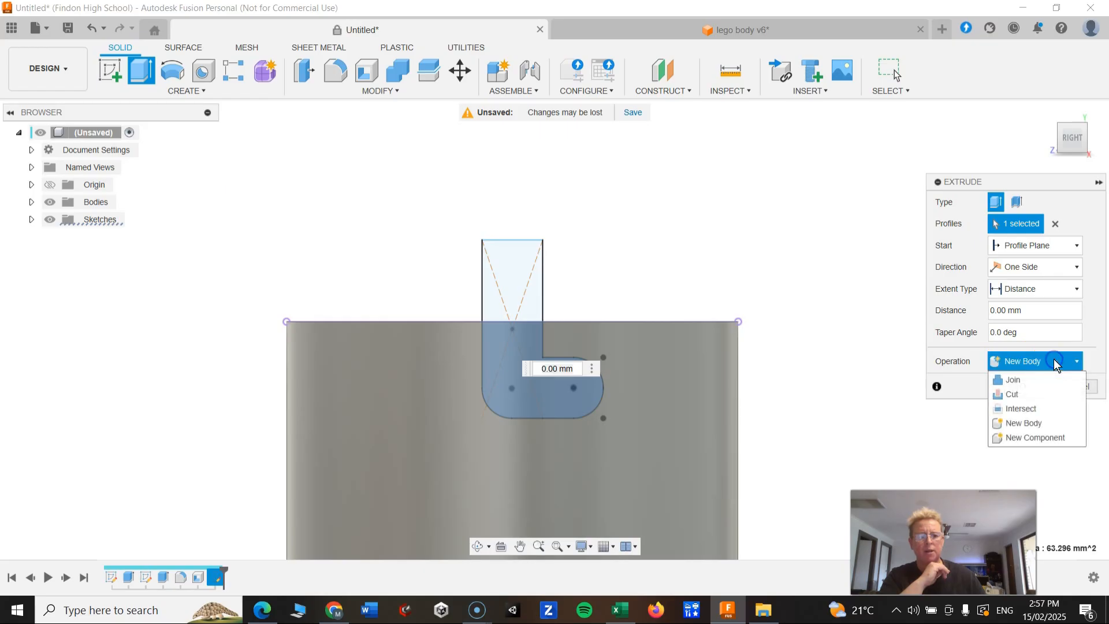
click(1011, 395)
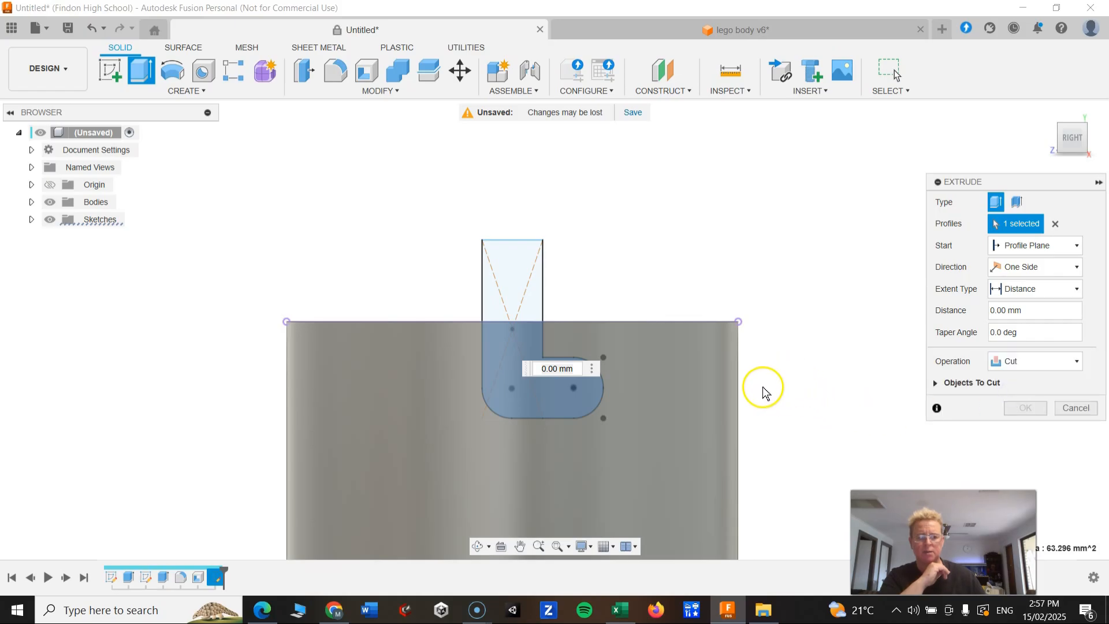
- Extend the hook profile cut 34 mm from the sketch plane out through one side of the cup wall
scroll(761, 393, up, 1)
scroll(693, 398, down, 1)
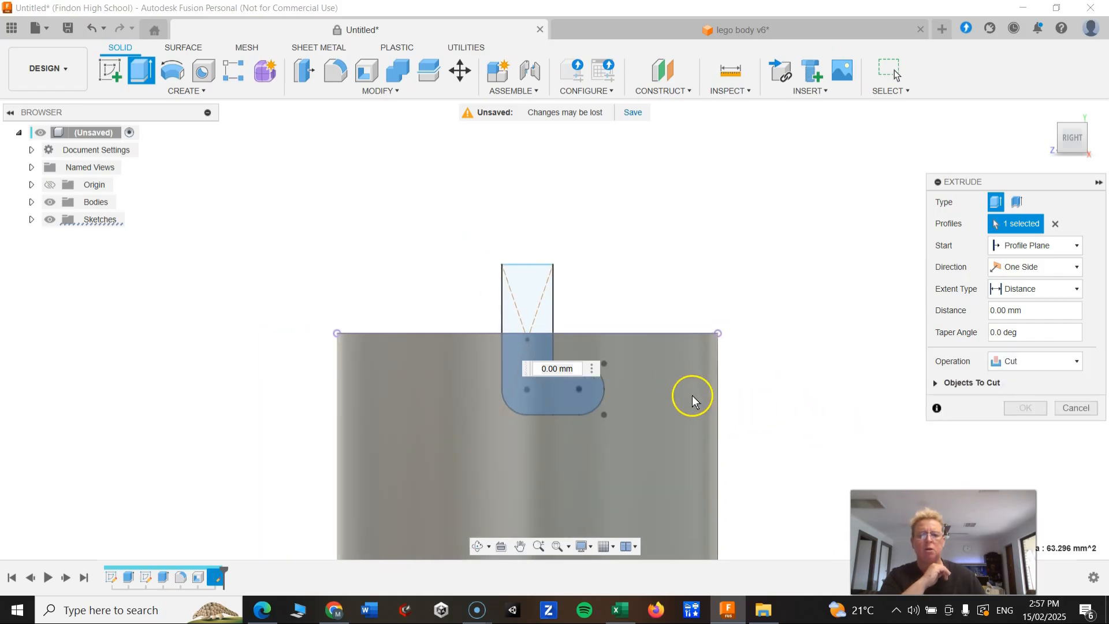
shift+middle_drag(676, 384, 646, 305)
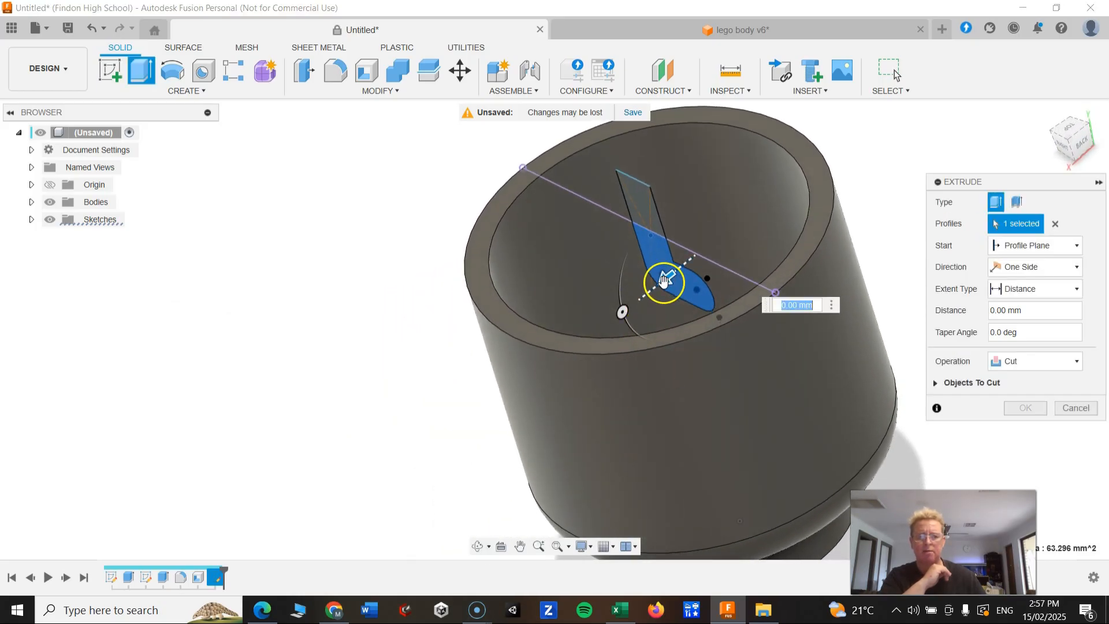
drag(664, 279, 520, 351)
drag(465, 391, 410, 426)
click(631, 354)
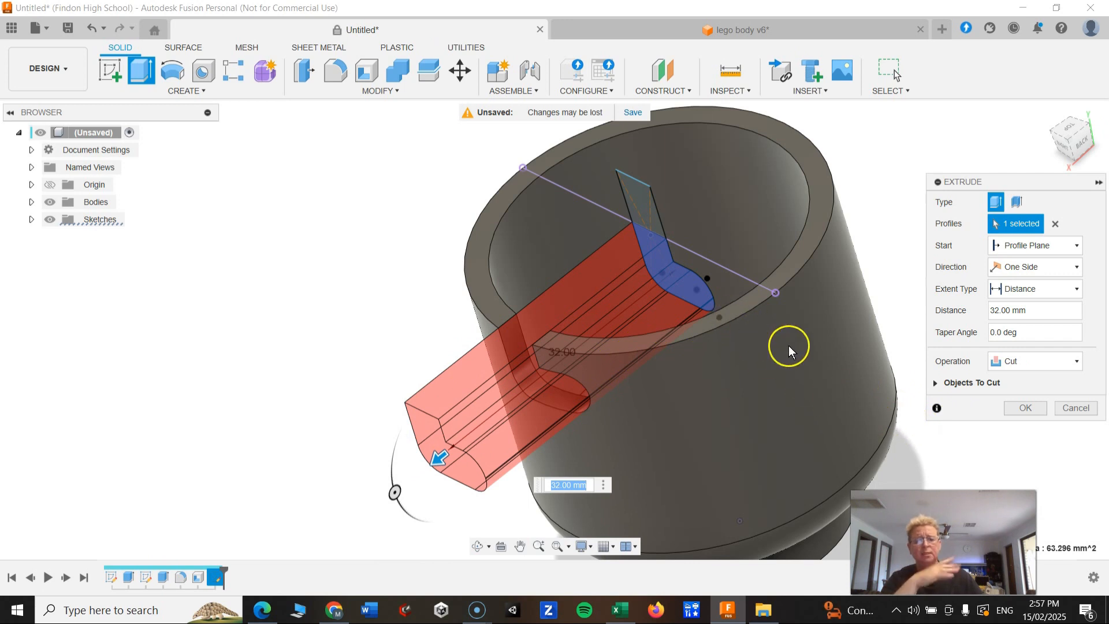
mouse_move(438, 464)
mouse_down()
mouse_move(537, 373)
mouse_move(425, 469)
mouse_up()
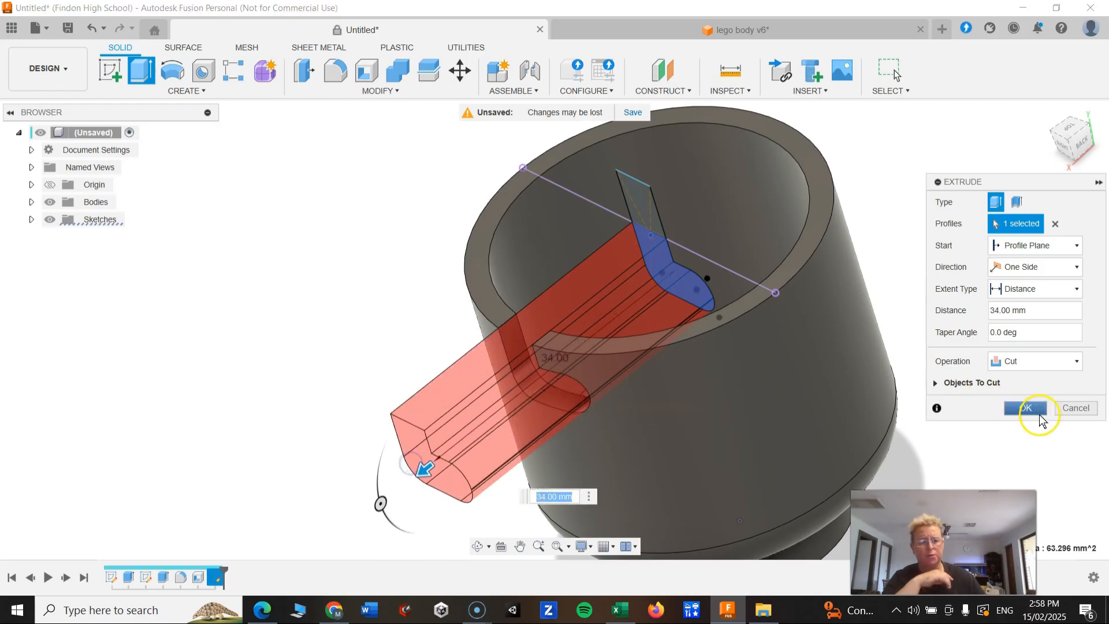
click(1021, 405)
shift+middle_drag(675, 411, 678, 379)
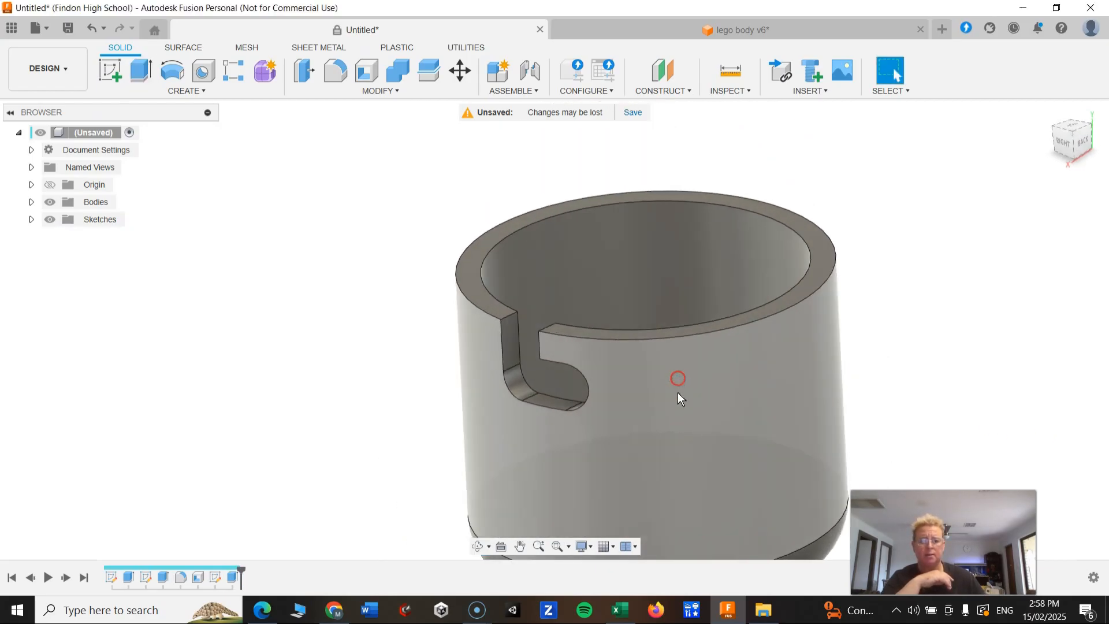
scroll(689, 483, down, 5)
shift+middle_drag(689, 483, 598, 371)
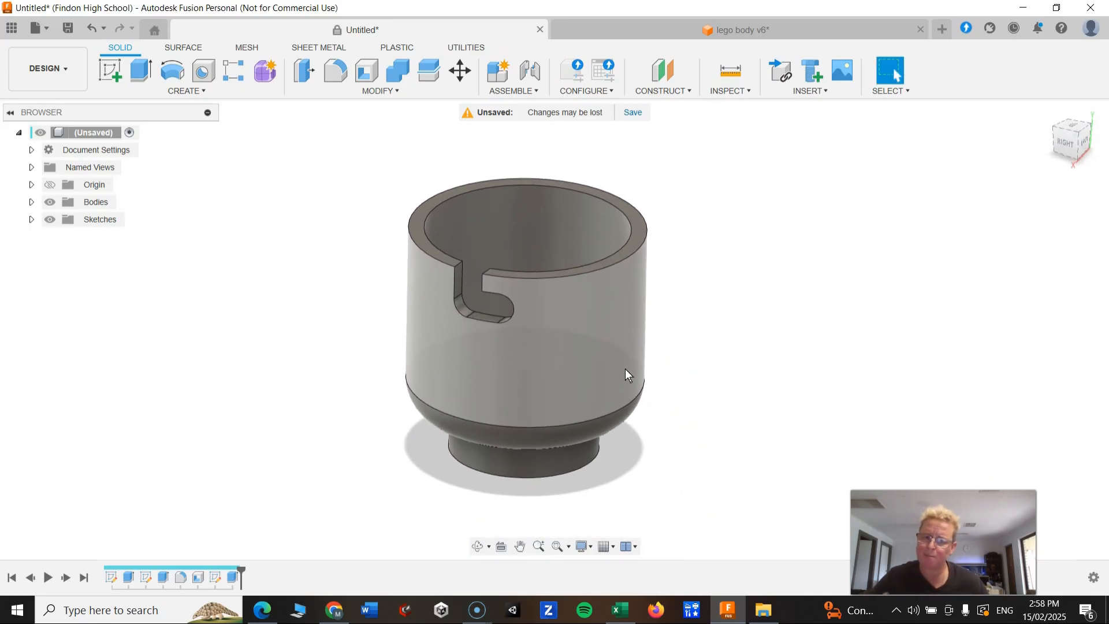
shift+middle_drag(623, 332, 616, 335)
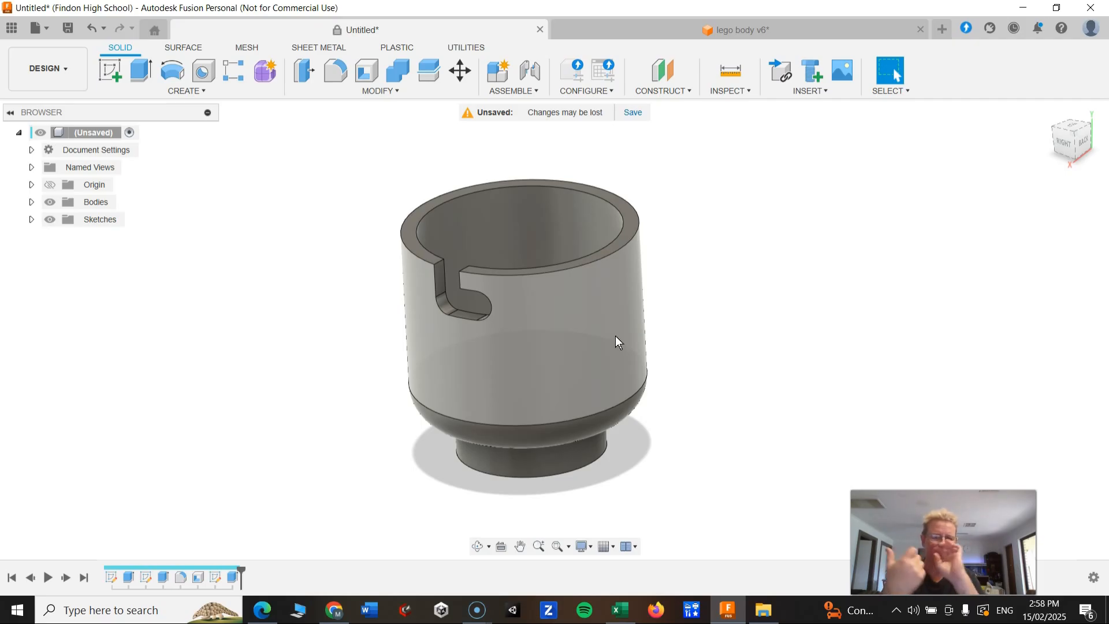
shift+middle_drag(615, 335, 526, 304)
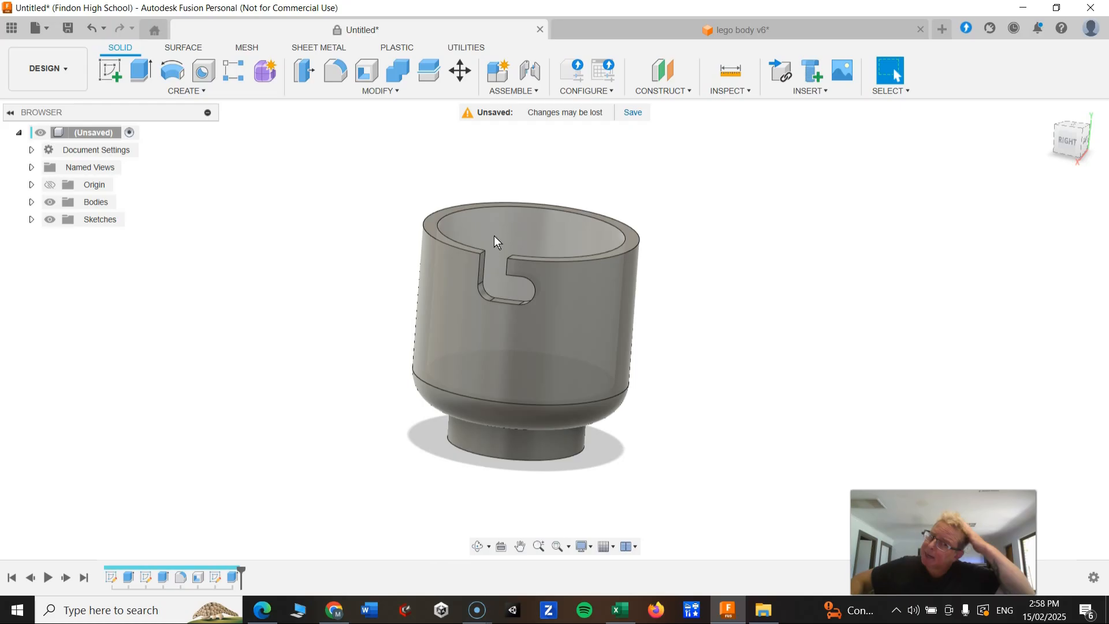
- Start a circular pattern with object type Features and choose the hooked rim cut as the feature to repeat
click(380, 92)
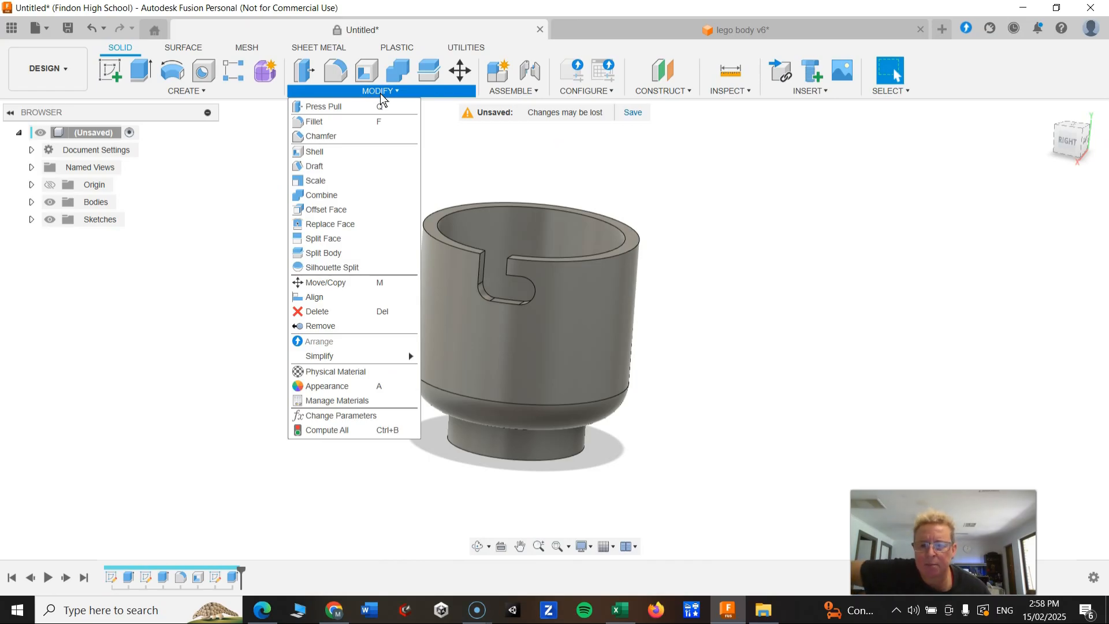
click(200, 93)
click(211, 91)
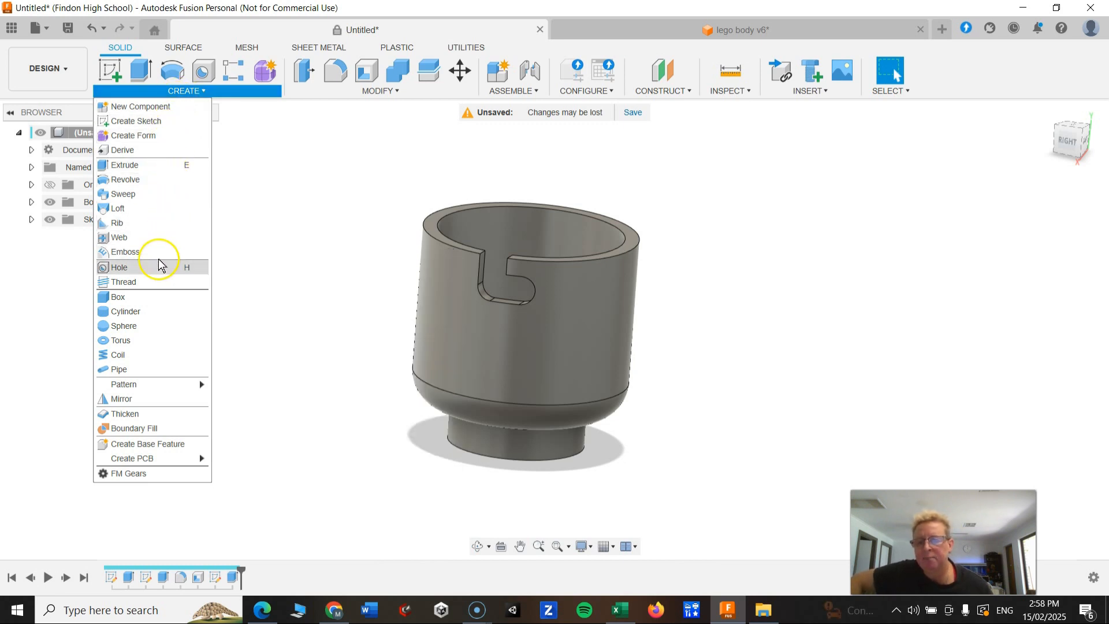
mouse_move(173, 386)
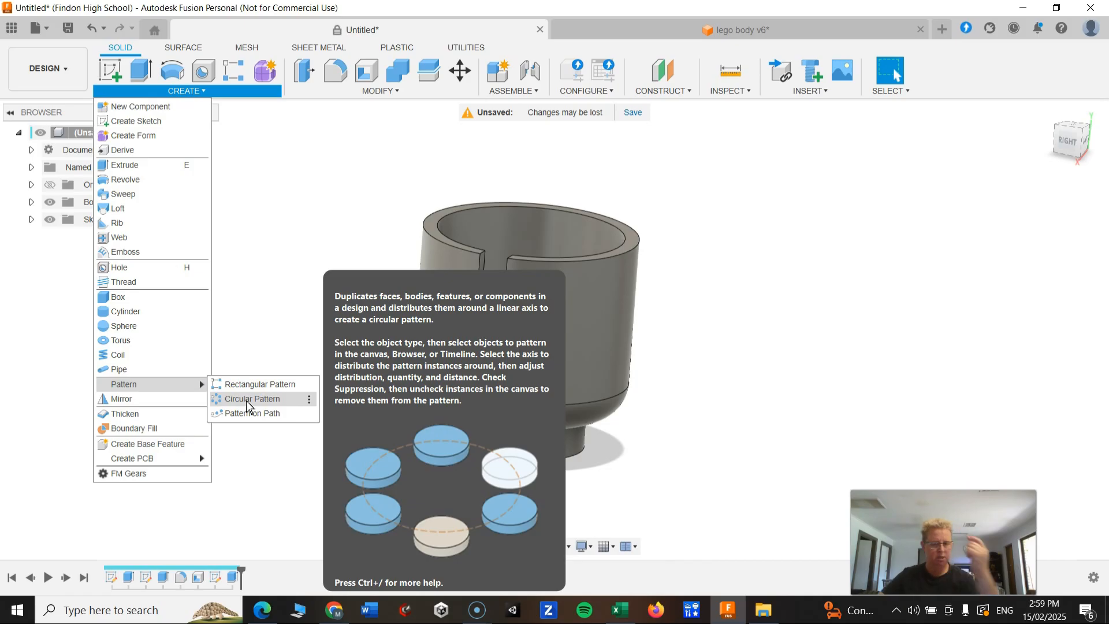
click(247, 399)
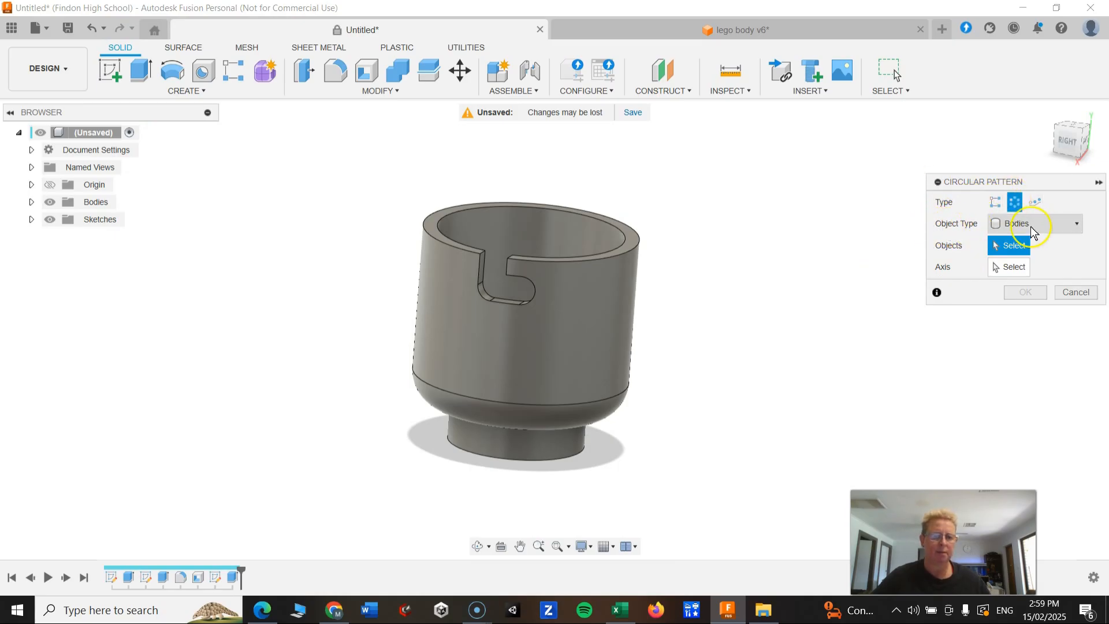
click(1076, 224)
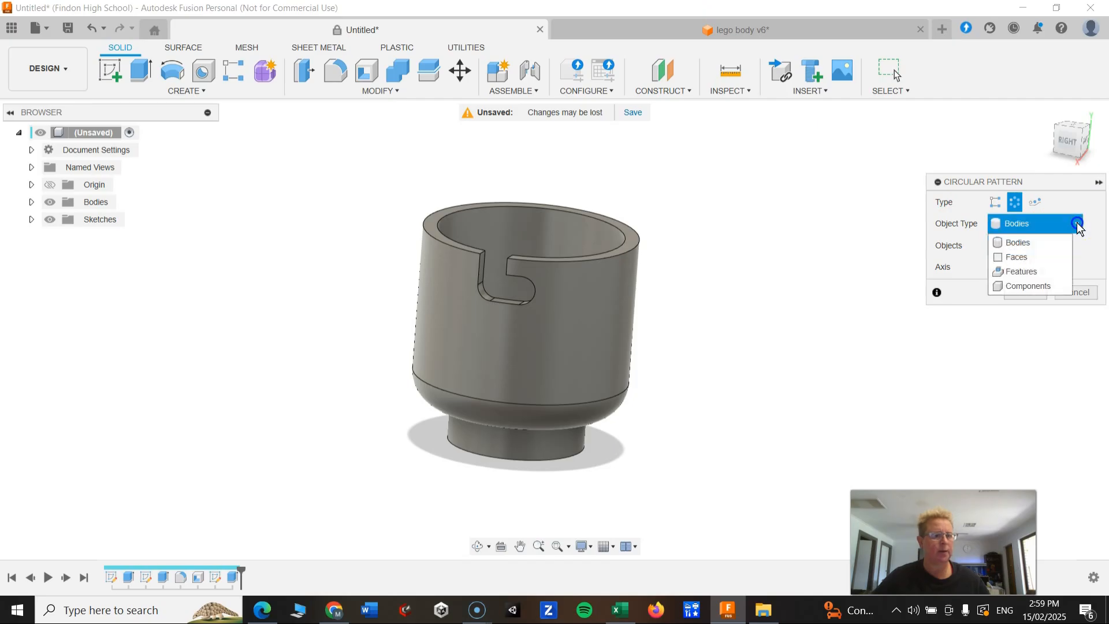
click(1018, 273)
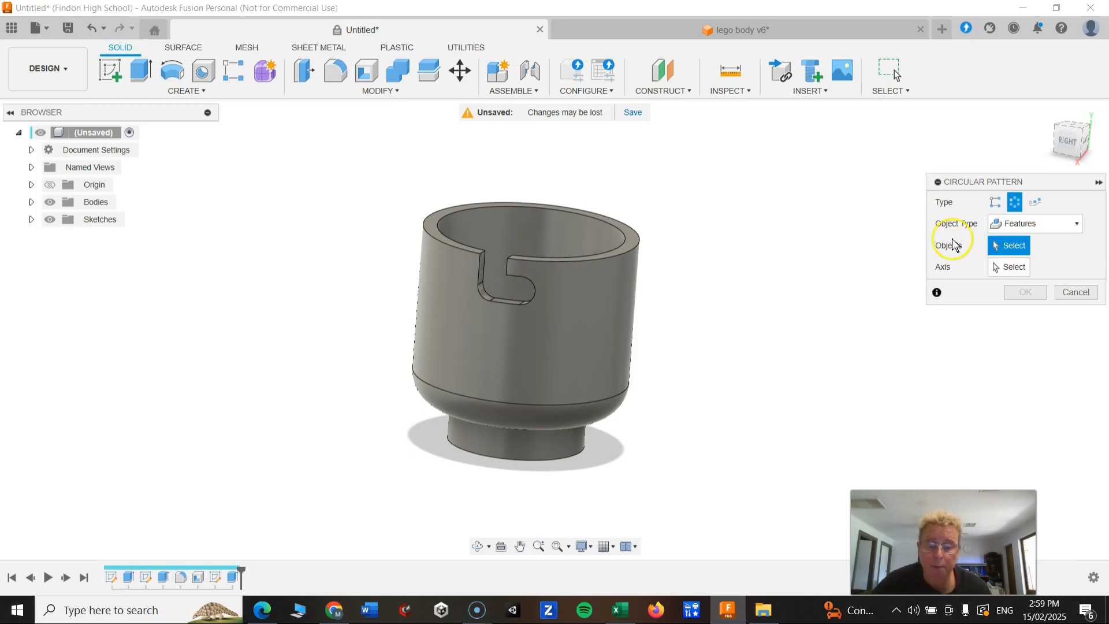
scroll(485, 266, up, 4)
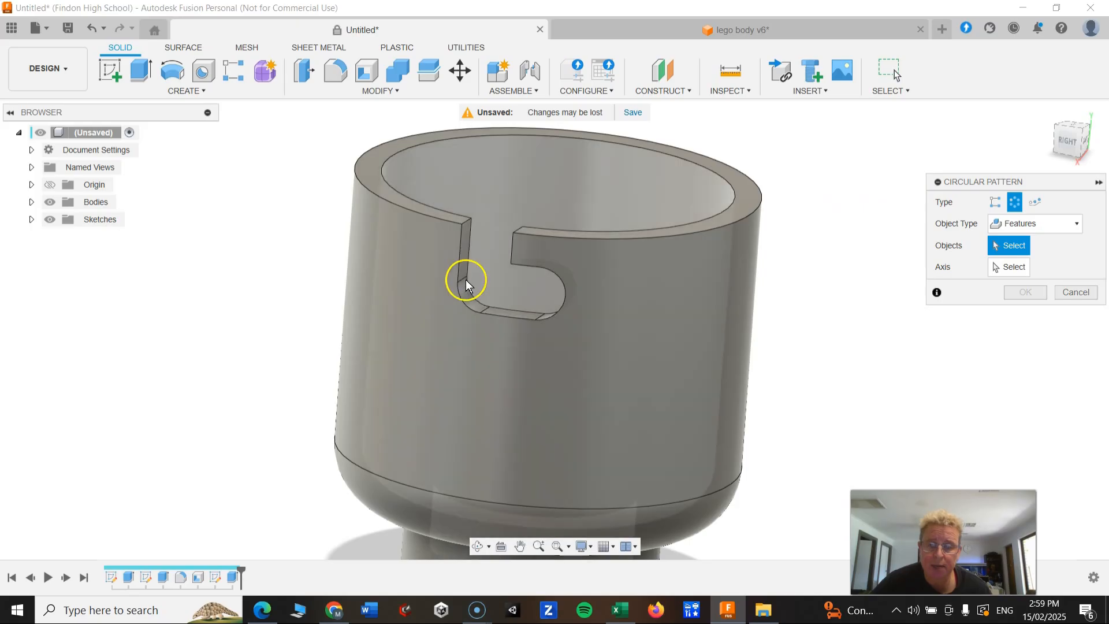
shift+middle_drag(461, 290, 405, 302)
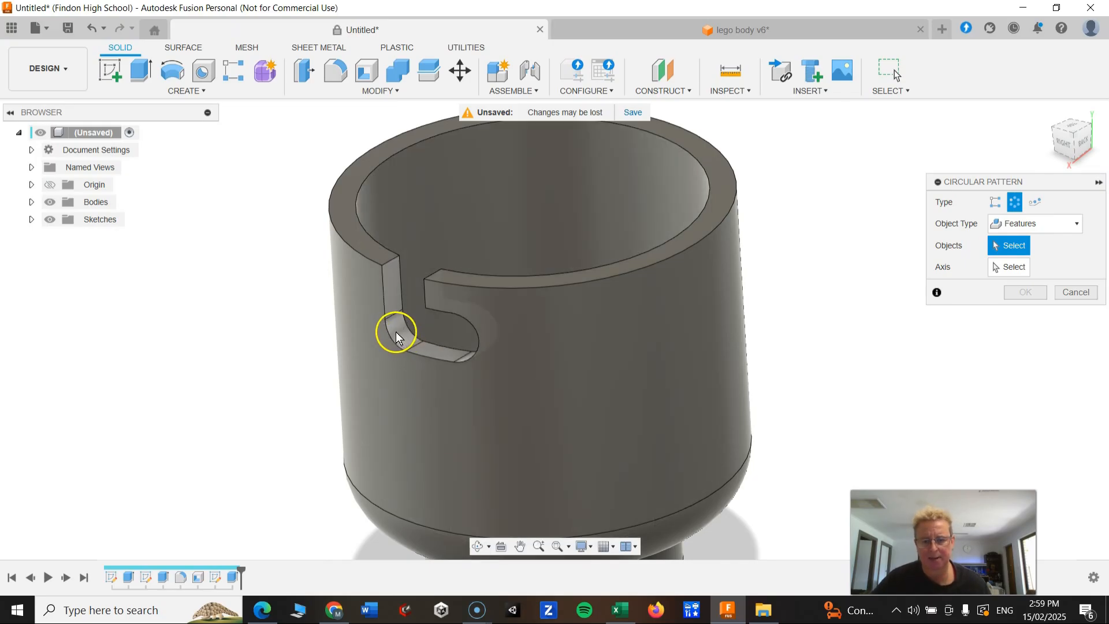
click(396, 335)
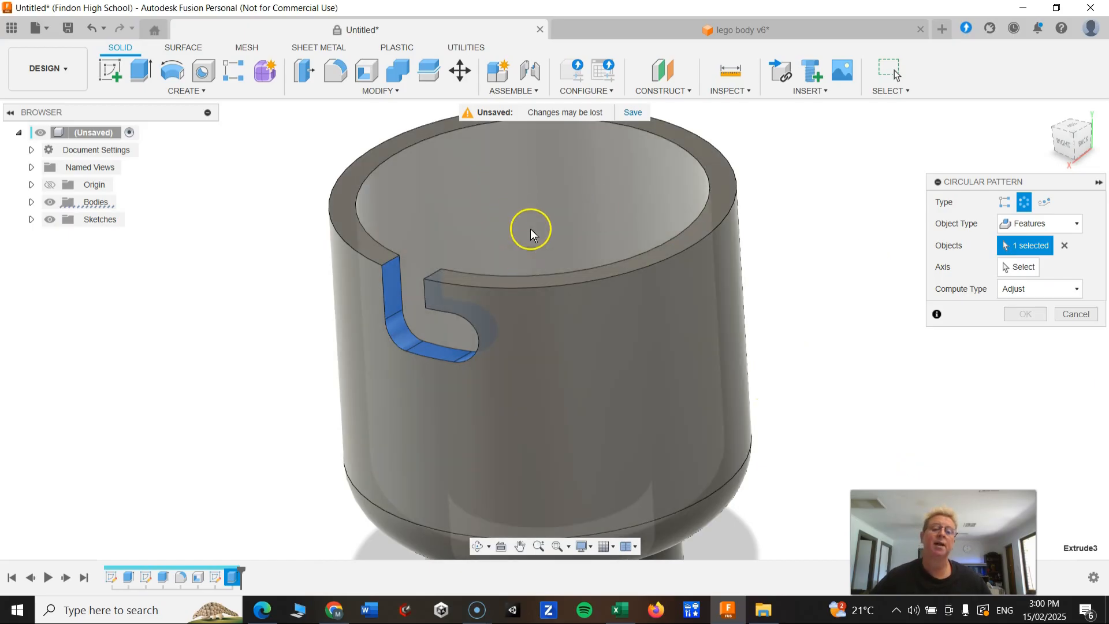
- Use the rounded face around the cup's lower edge as the axis of the circular pattern
click(1018, 268)
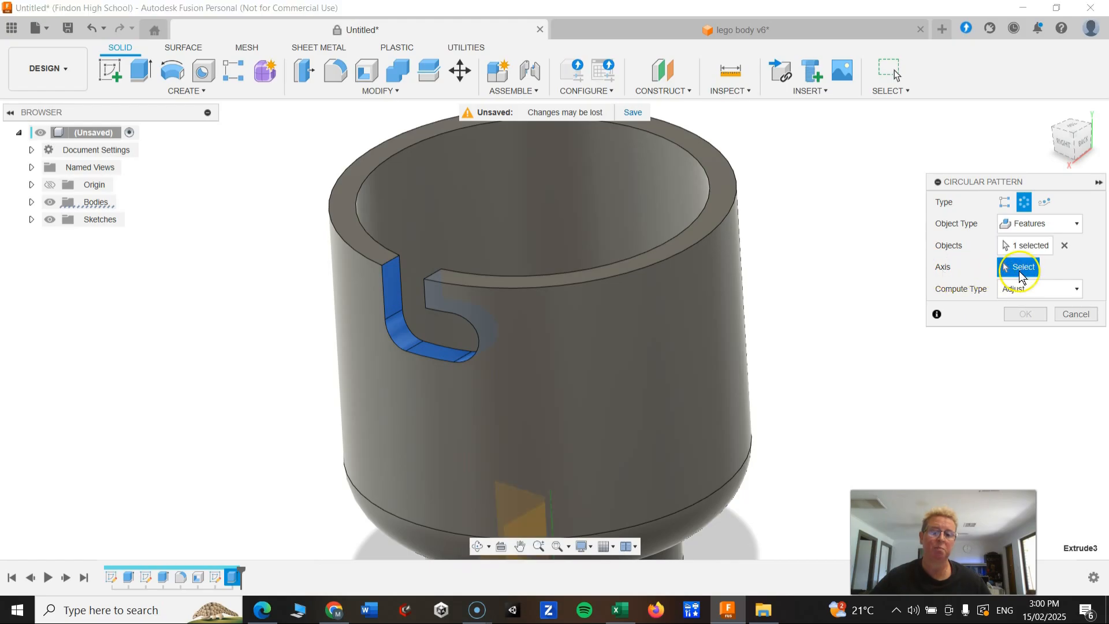
middle_drag(691, 458, 691, 332)
shift+middle_drag(645, 462, 670, 456)
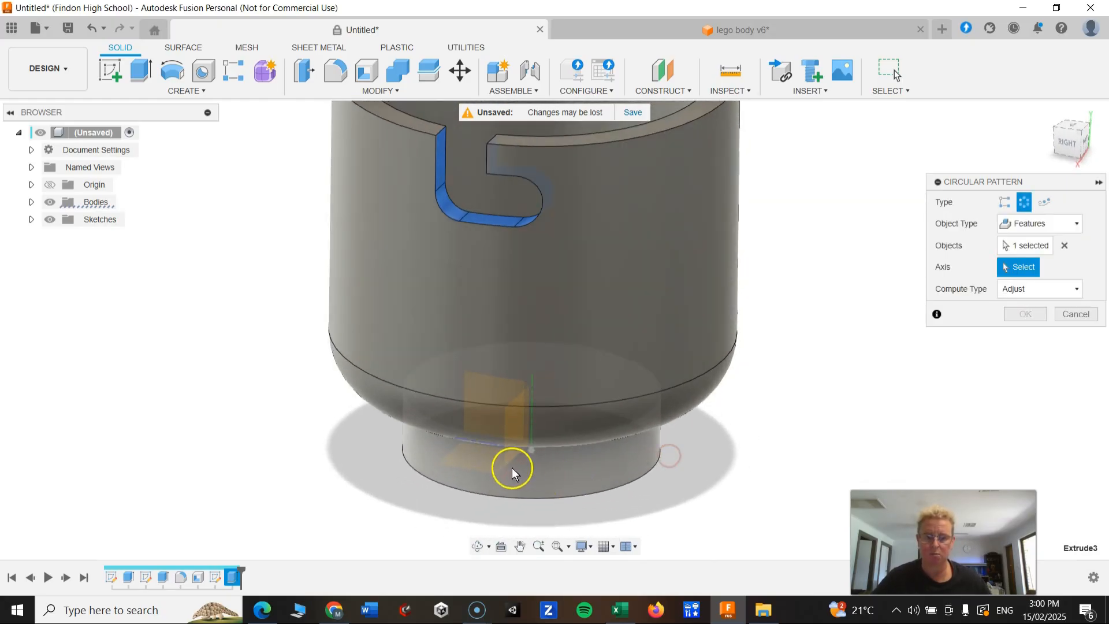
shift+middle_drag(528, 408, 681, 500)
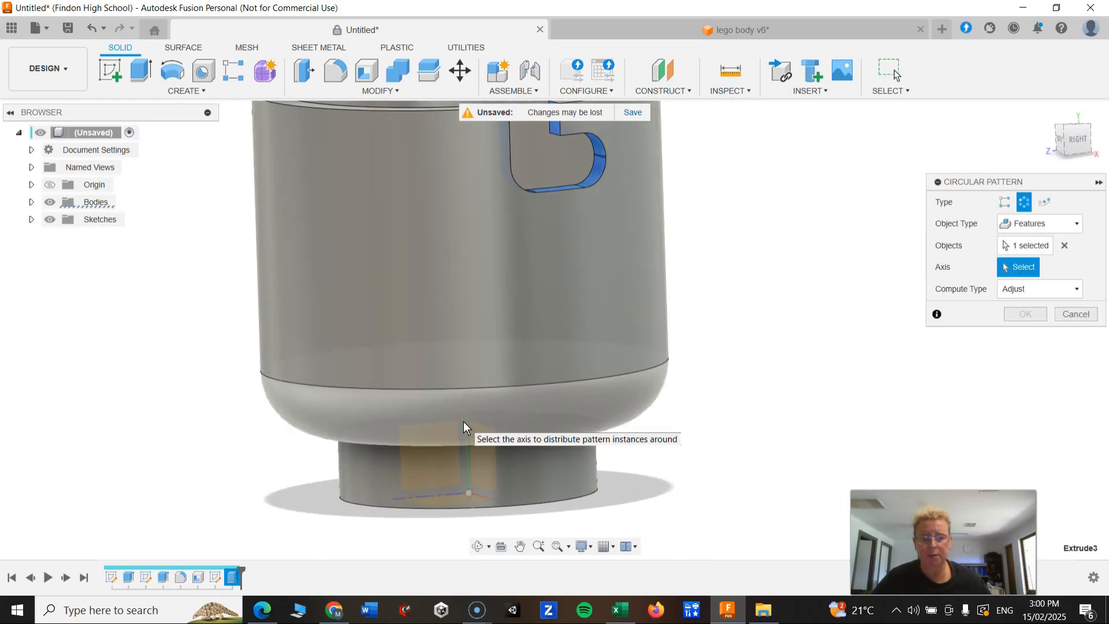
click(466, 421)
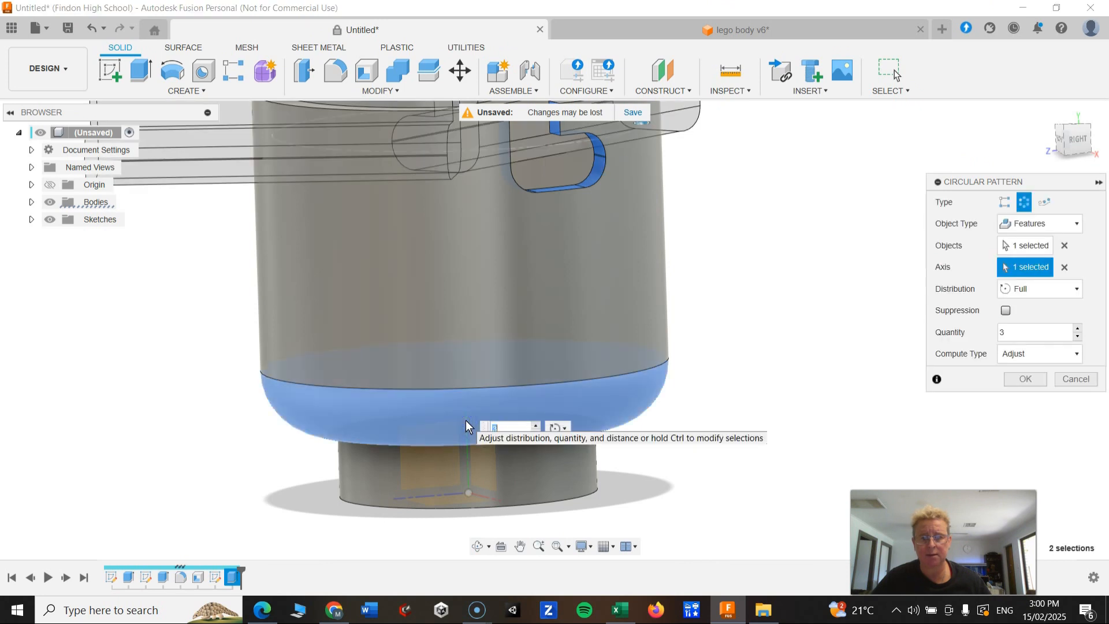
scroll(467, 431, up, 5)
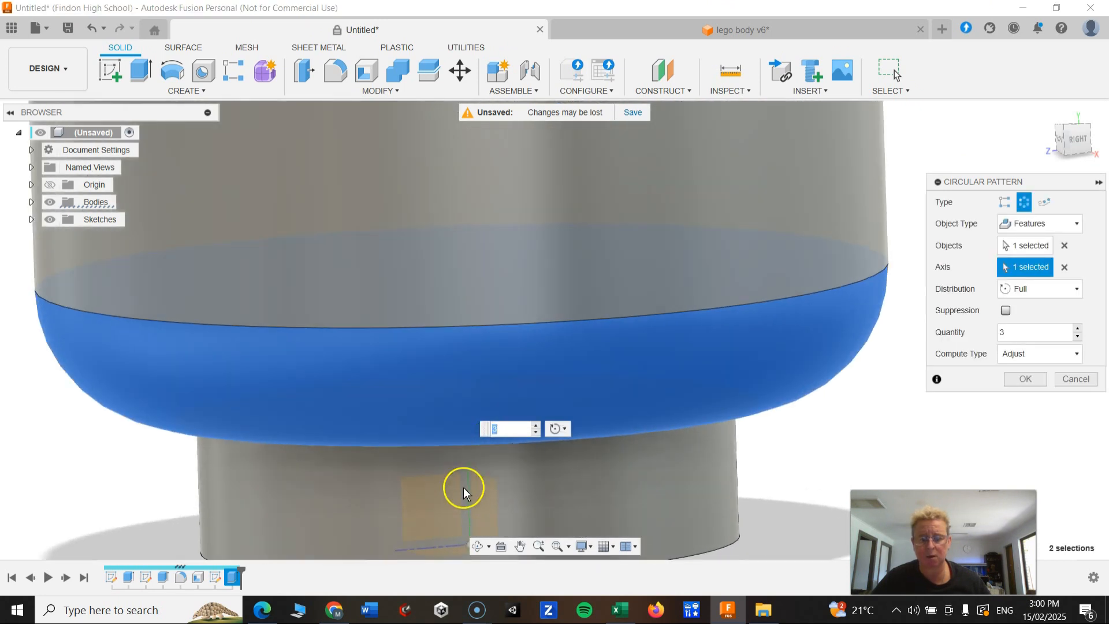
scroll(469, 478, down, 6)
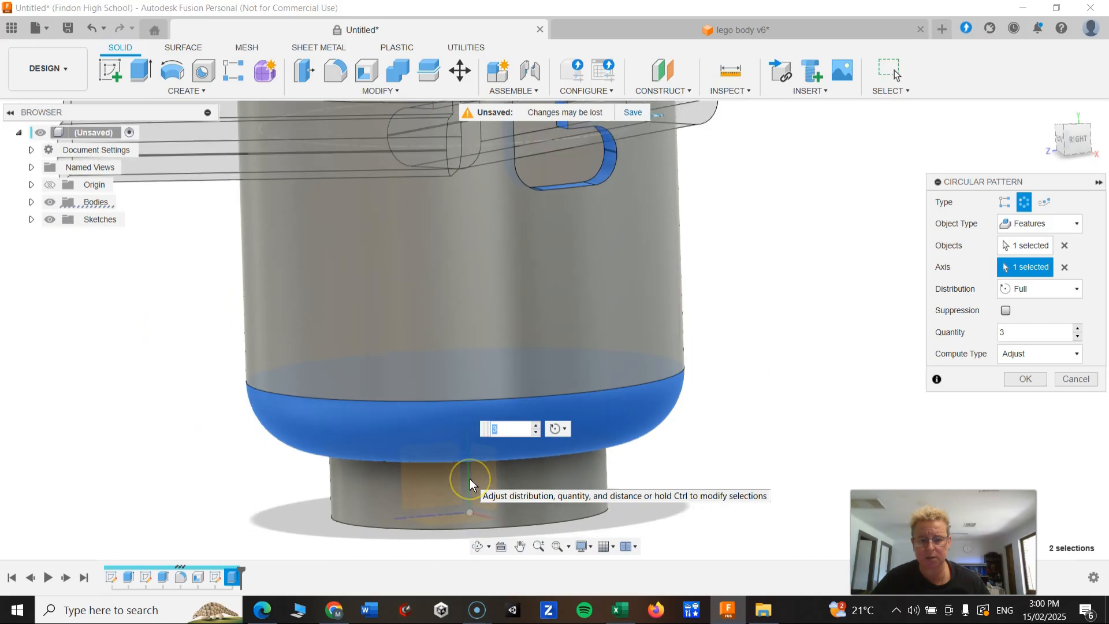
shift+middle_drag(445, 415, 411, 435)
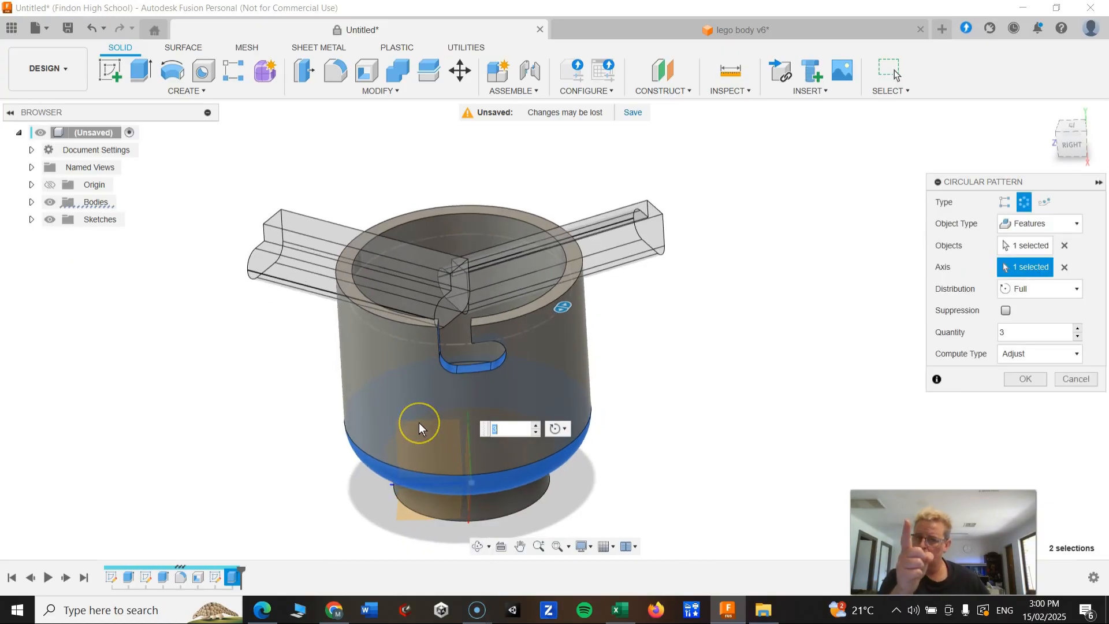
- Set the pattern quantity to 2 and create the second hooked cut on the opposite side of the cup
click(496, 430)
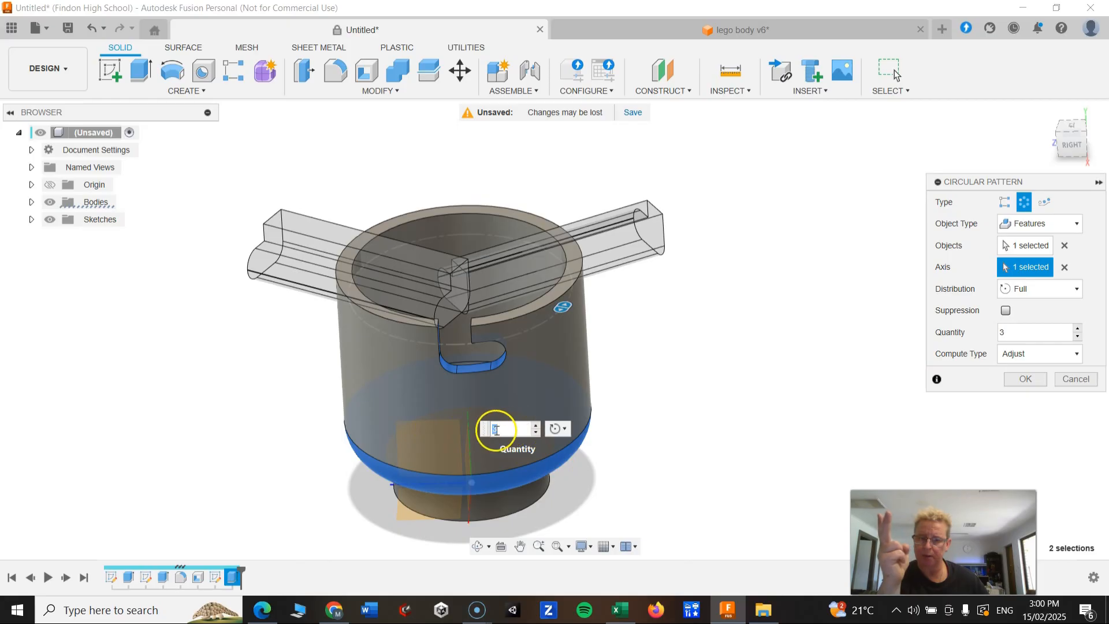
click(536, 433)
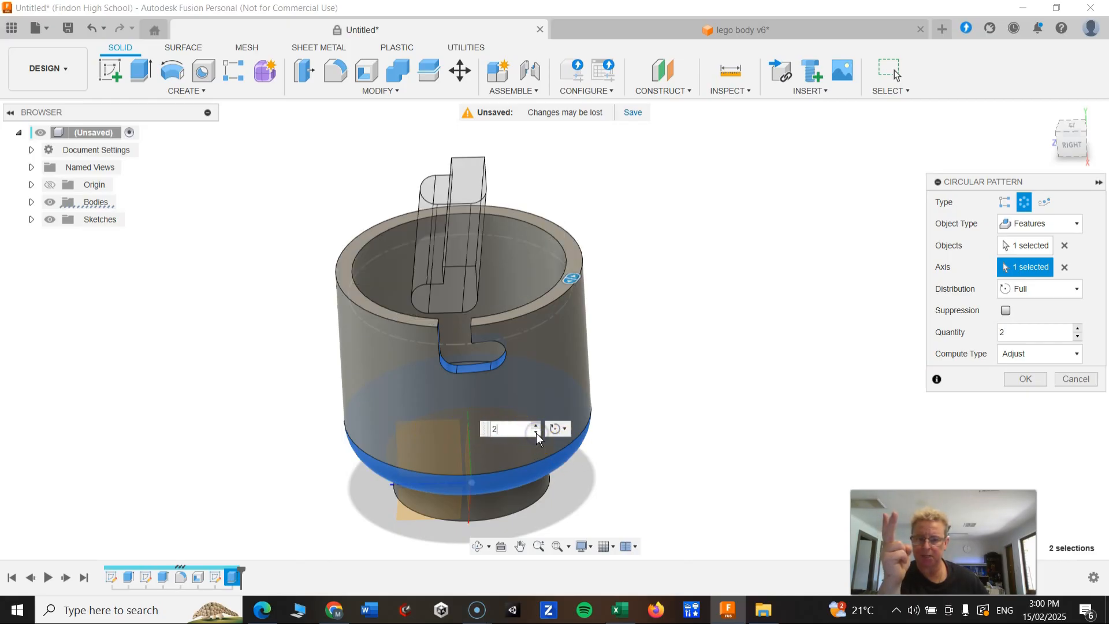
shift+middle_drag(544, 475, 606, 454)
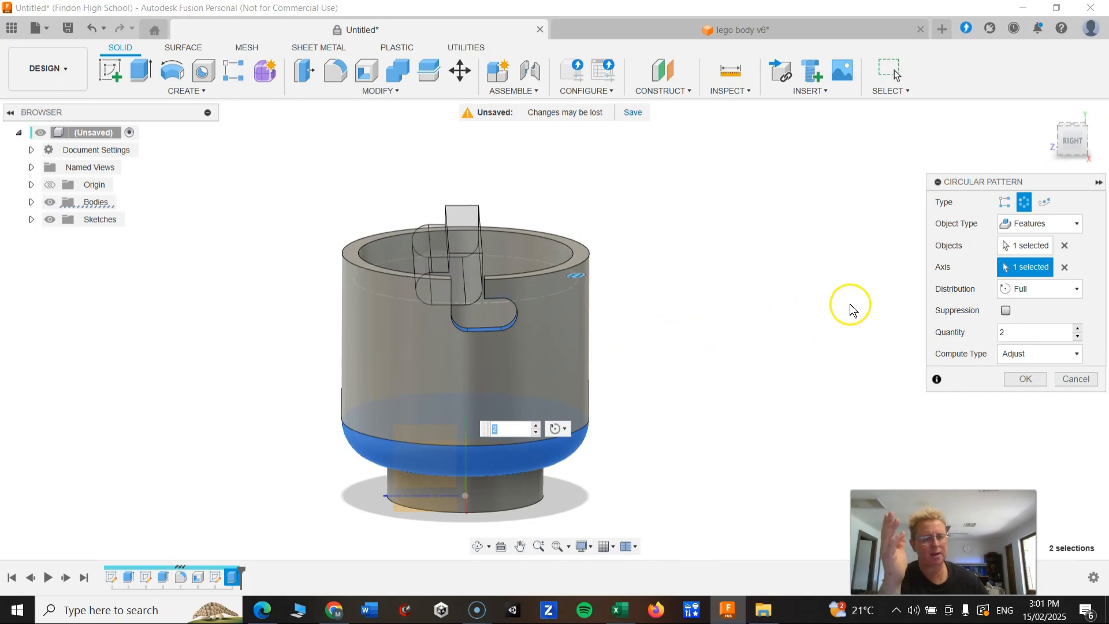
shift+middle_drag(787, 304, 742, 334)
click(1022, 381)
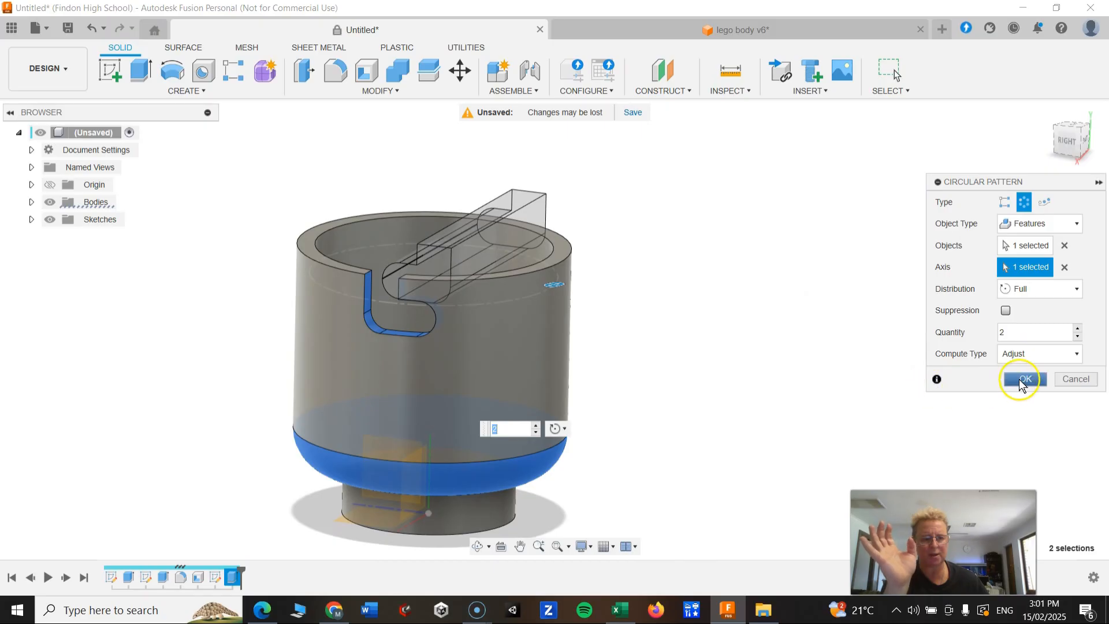
click(1023, 380)
shift+middle_drag(737, 335, 817, 370)
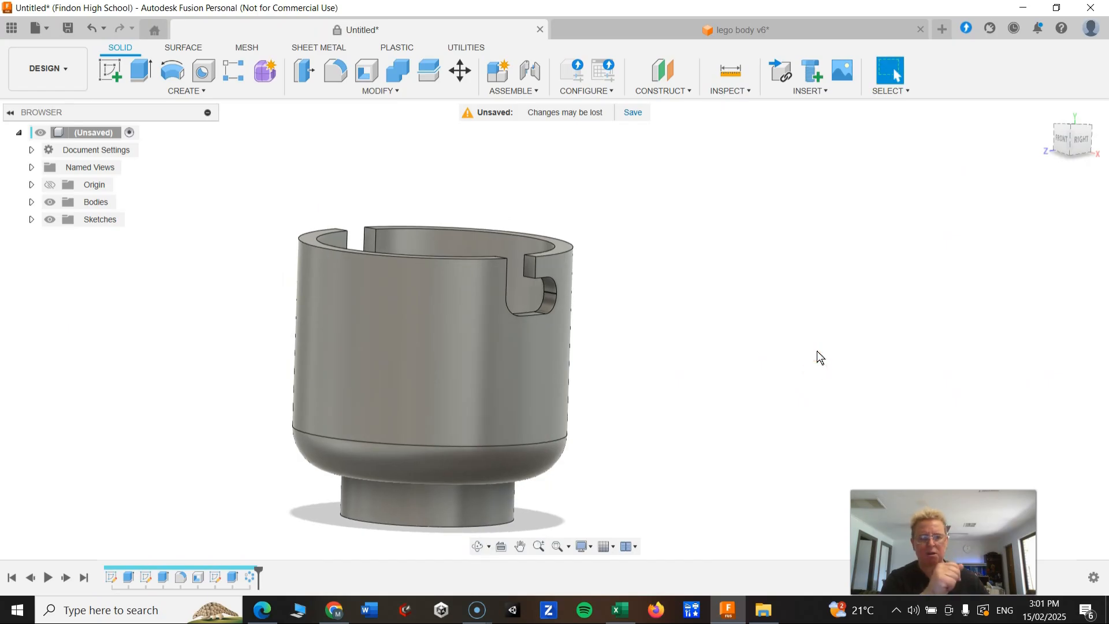